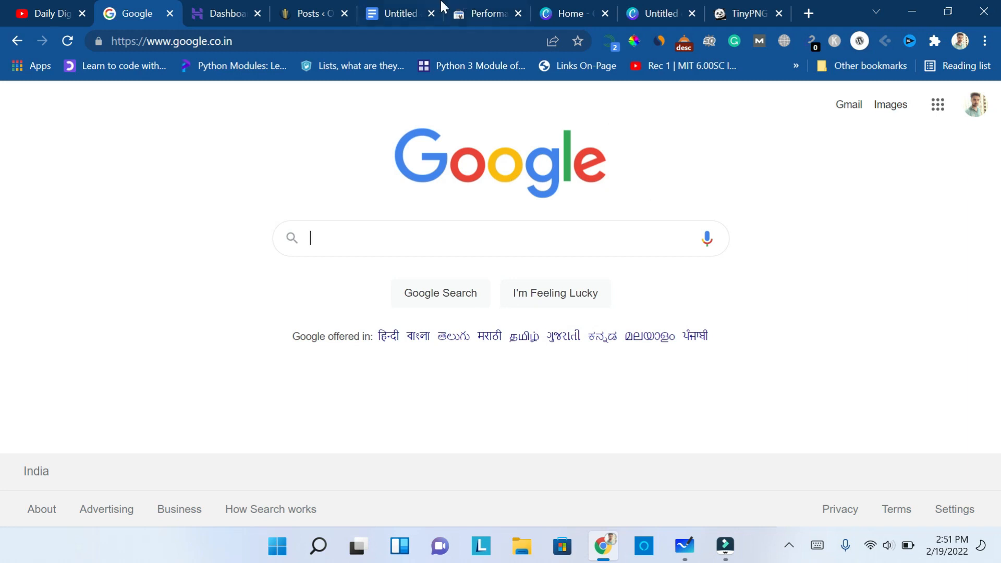
- Open the article document in Google Docs and highlight the keyword "Online Jobs for Students" in the main title
left_click(389, 12)
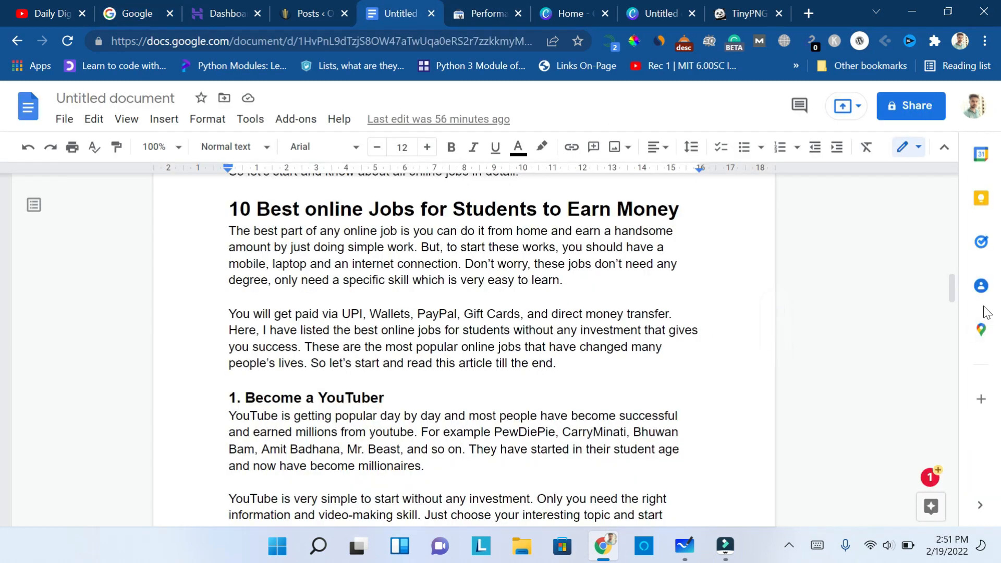
left_click_drag(952, 289, 955, 180)
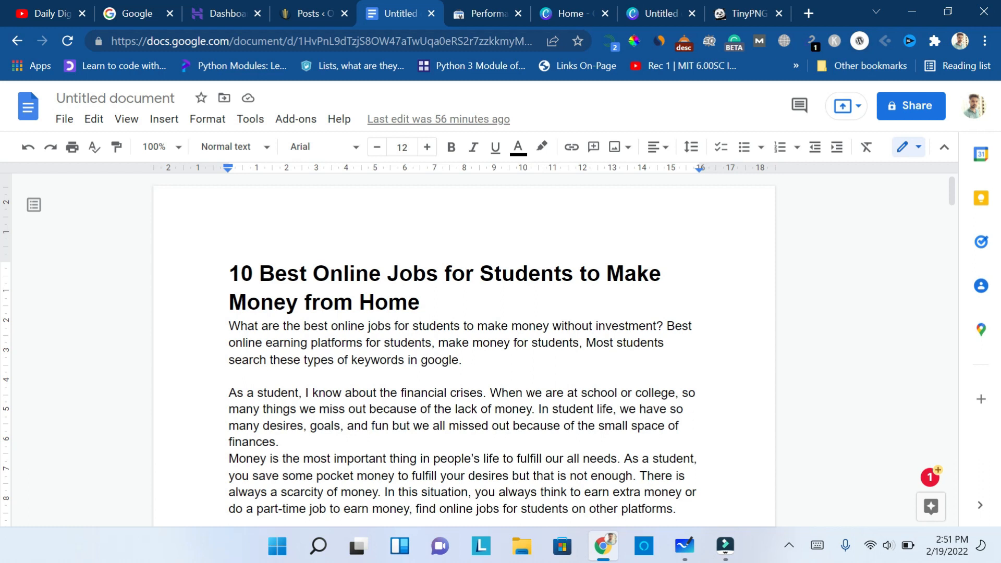
left_click_drag(313, 274, 573, 273)
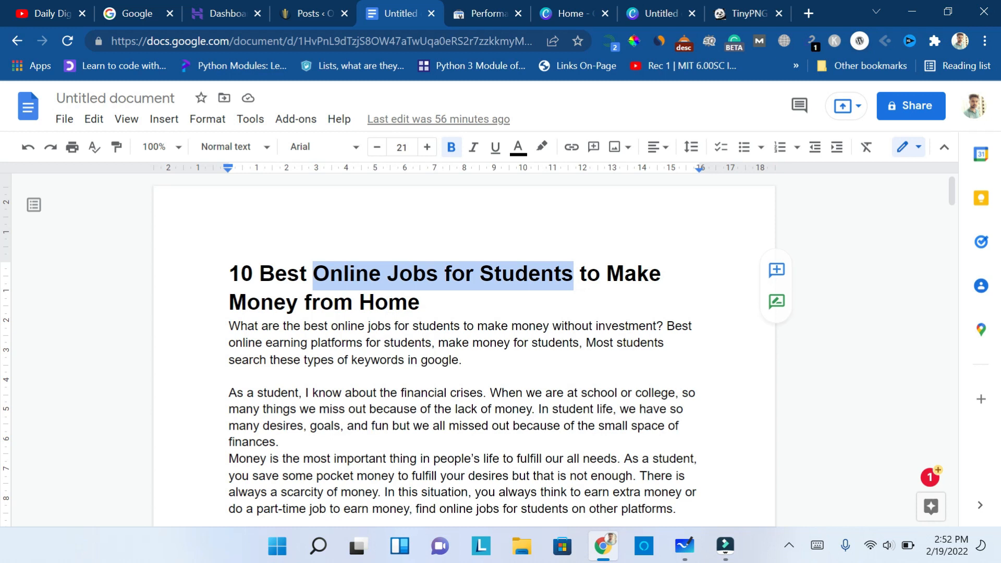
- Switch to Google and search for "online jobs for students"
left_click(139, 7)
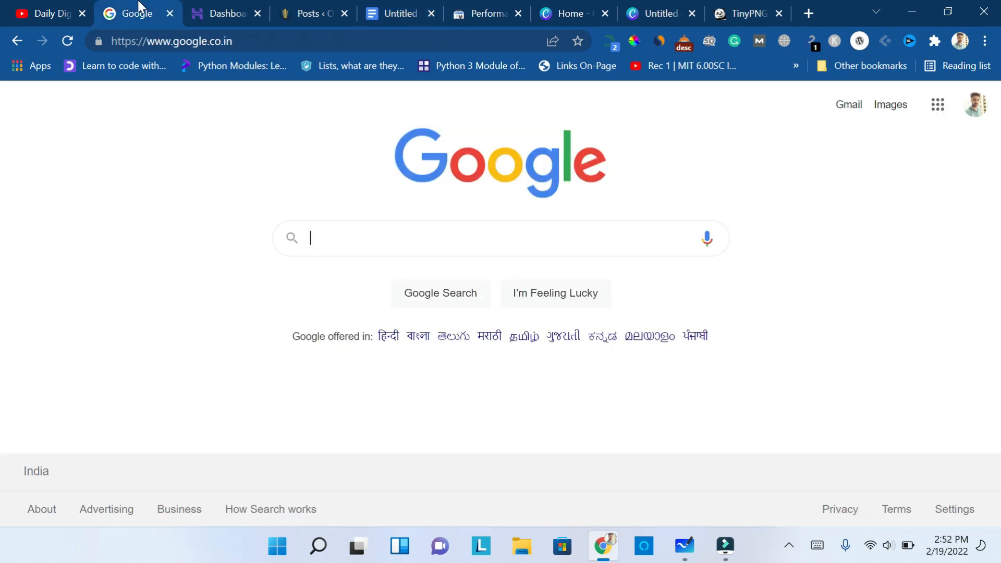
left_click(440, 244)
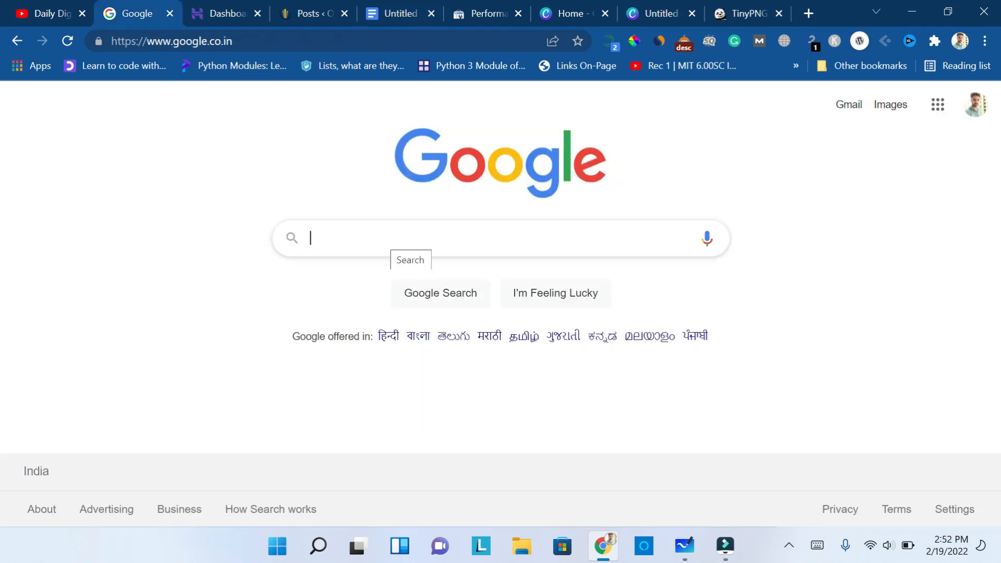
type("online jobs for students")
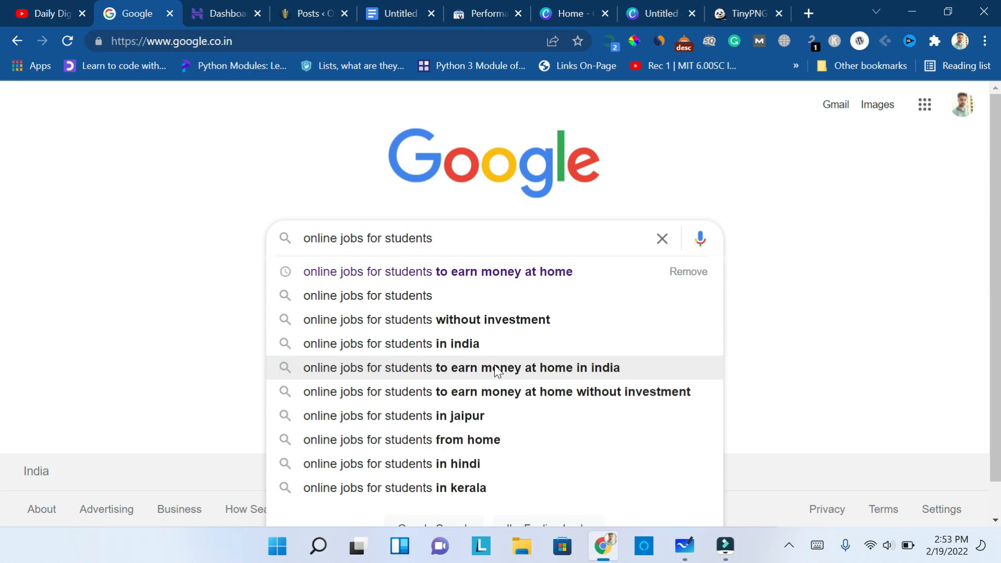
key("Return")
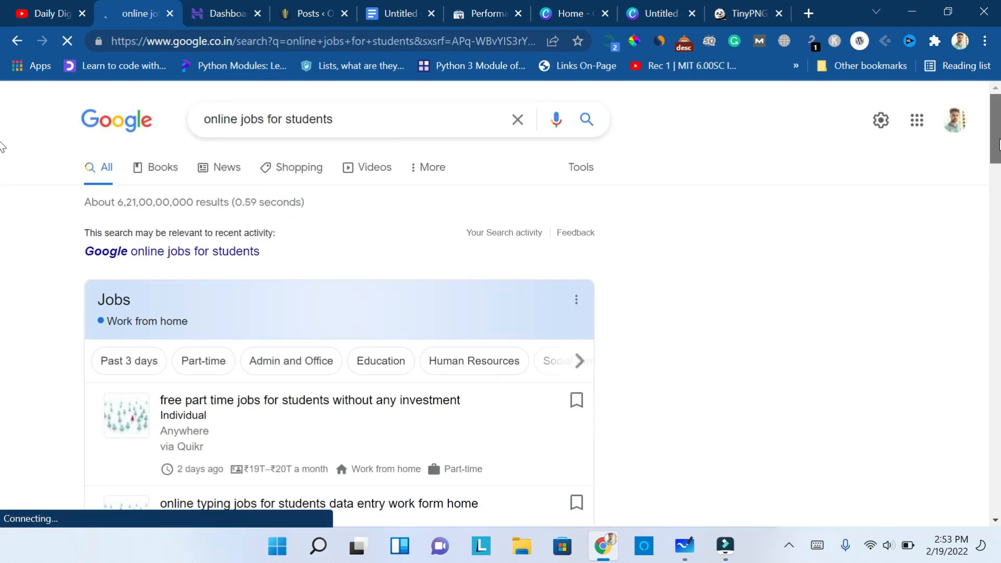
- Examine the organic results, search suggestions and related searches for the keyword "online jobs for students"
scroll(2, 167, "down", 9)
scroll(2, 224, "down", 5)
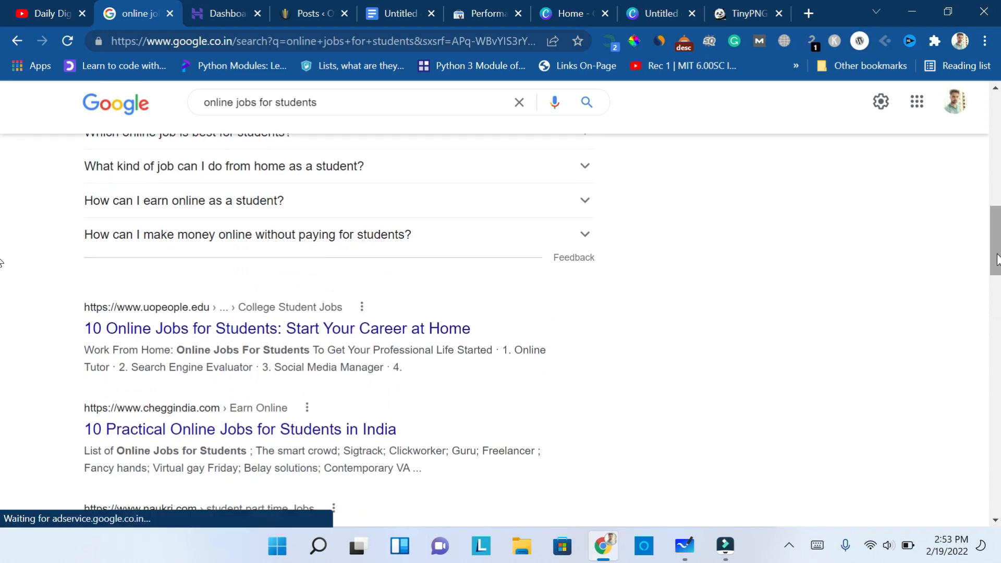
scroll(1, 269, "down", 1)
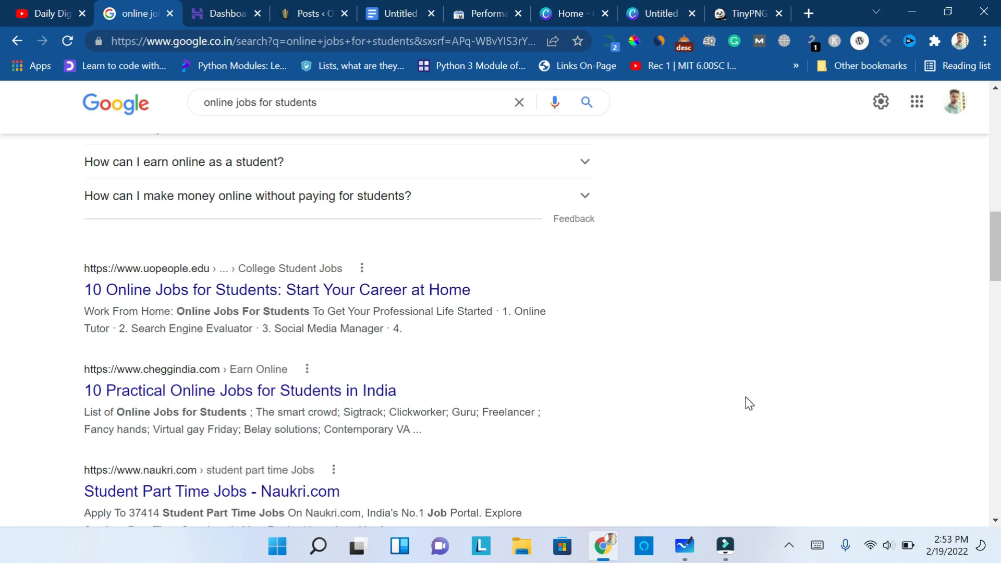
left_click_drag(995, 258, 999, 106)
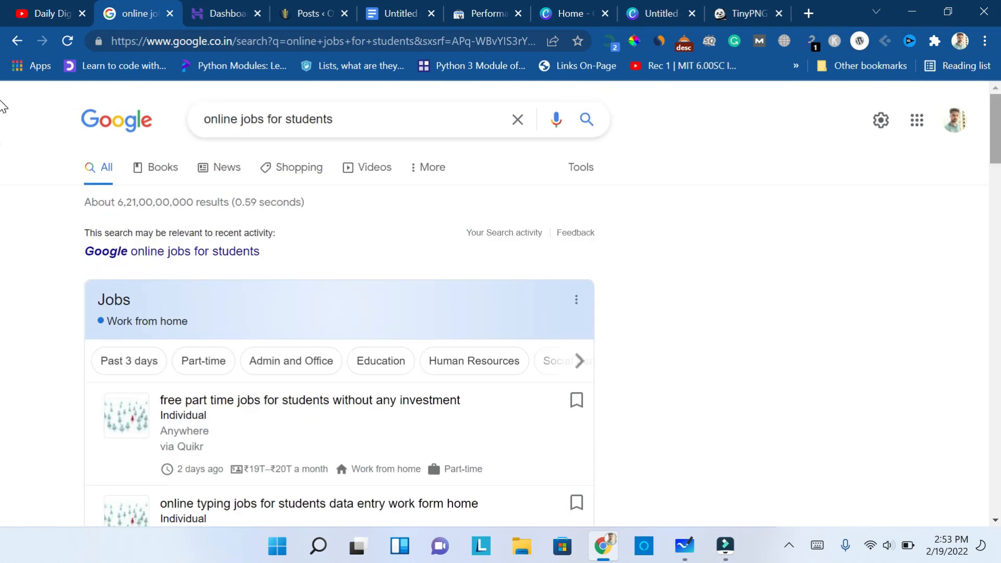
left_click(347, 108)
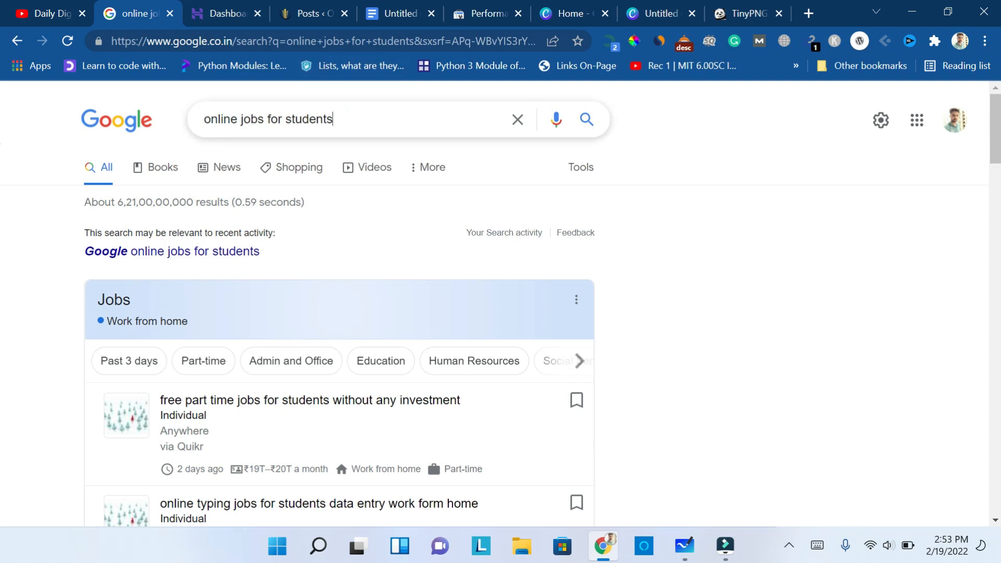
left_click(347, 112)
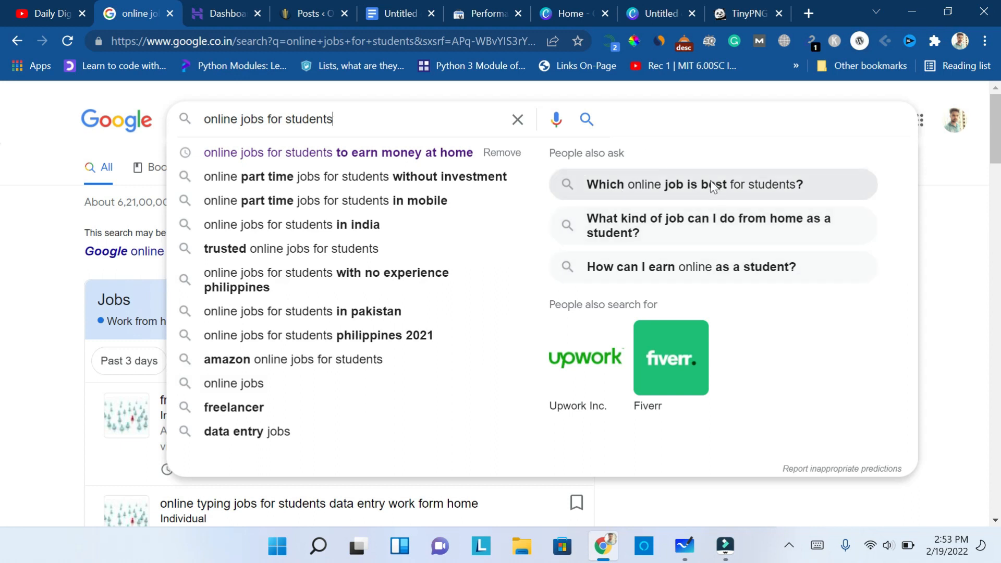
left_click_drag(993, 154, 995, 454)
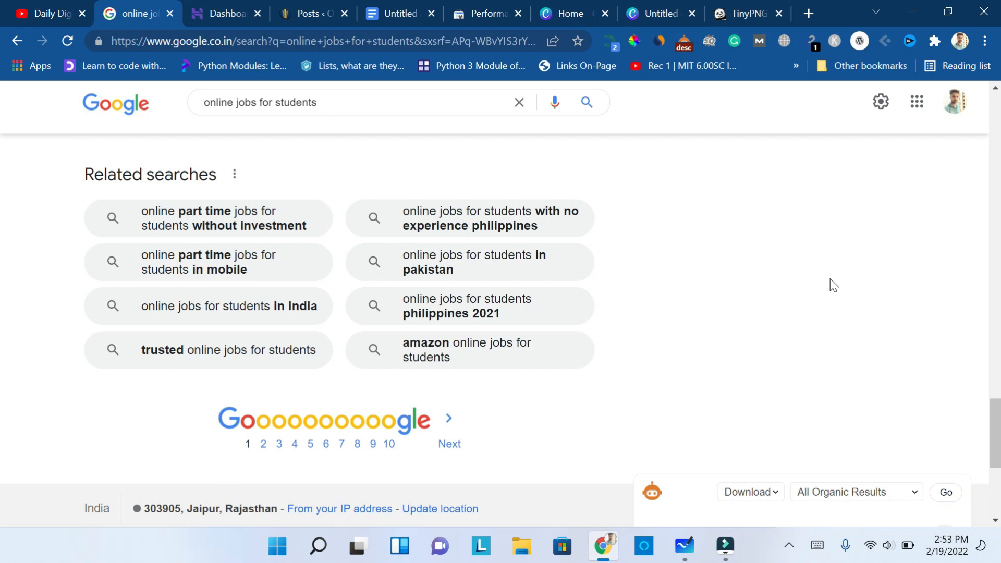
- In the article document, highlight the "Why a Student should do Online Jobs?" heading and the keyword in the "10 Best online Jobs" heading
left_click(389, 7)
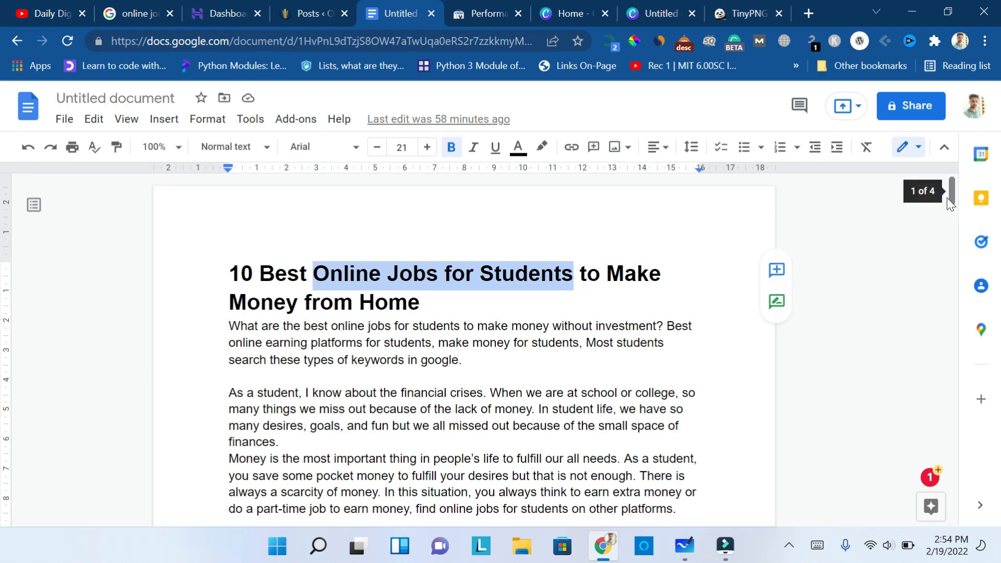
left_click_drag(951, 190, 954, 229)
left_click_drag(230, 229, 560, 229)
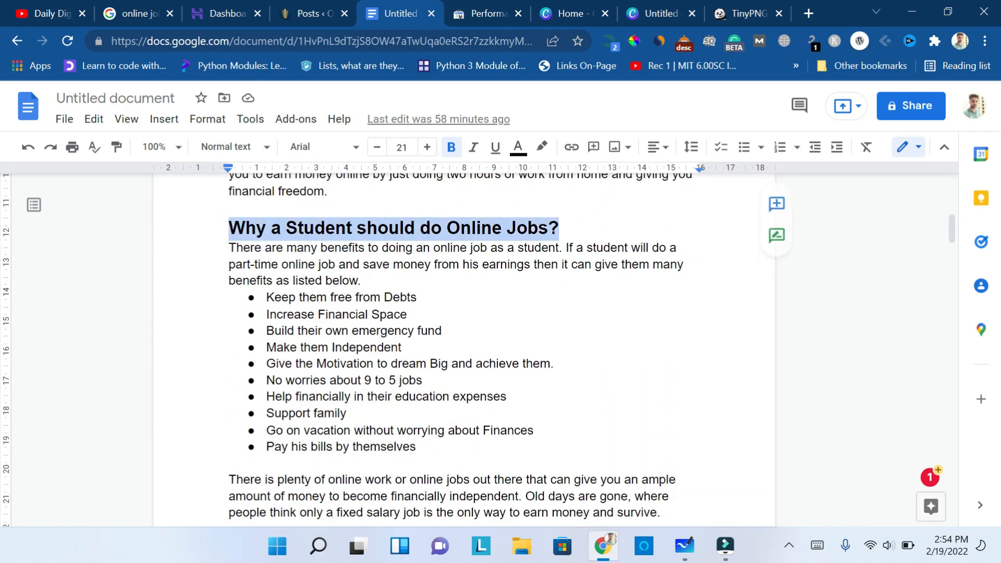
left_click_drag(949, 234, 950, 292)
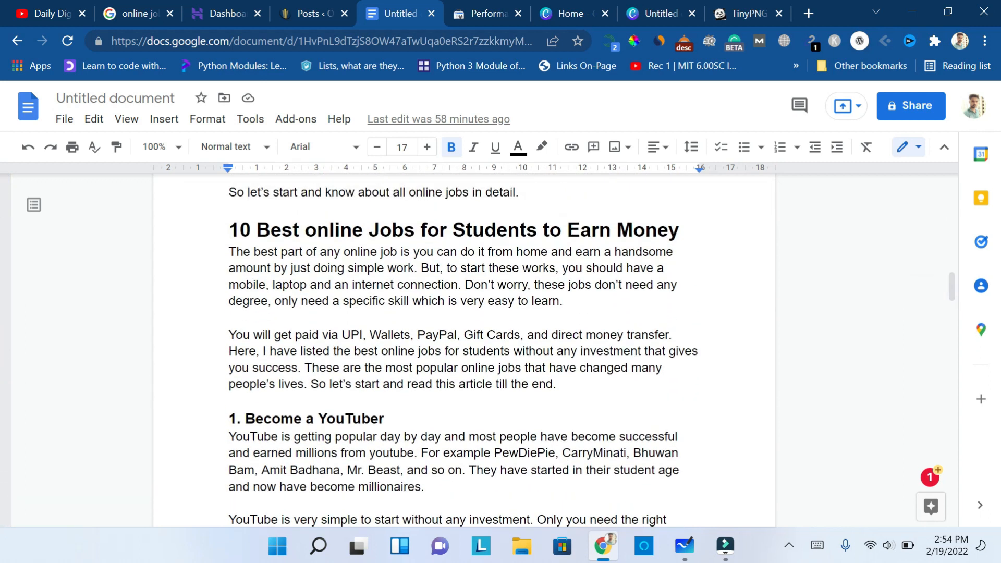
left_click_drag(537, 230, 301, 231)
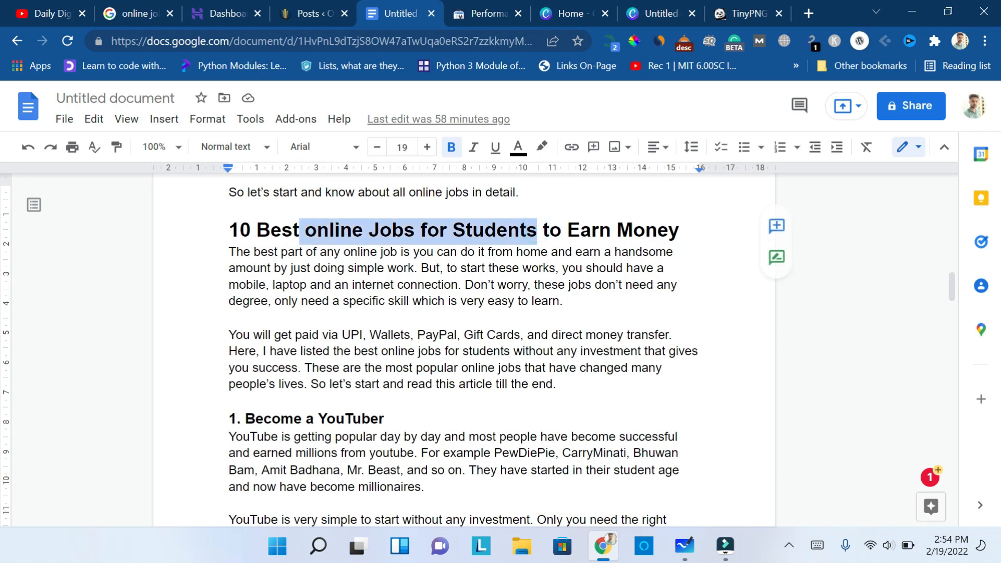
left_click(345, 419)
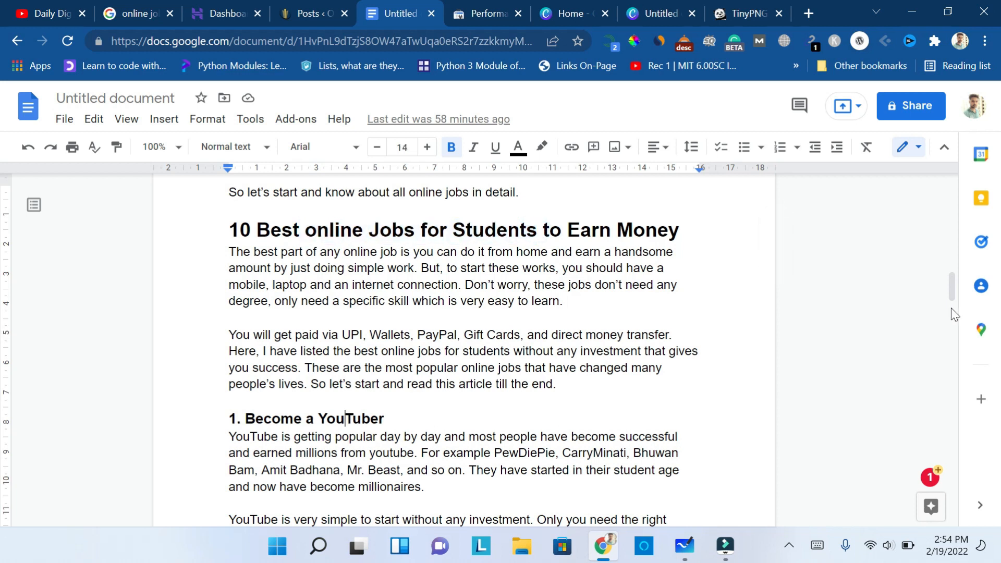
left_click_drag(952, 298, 939, 174)
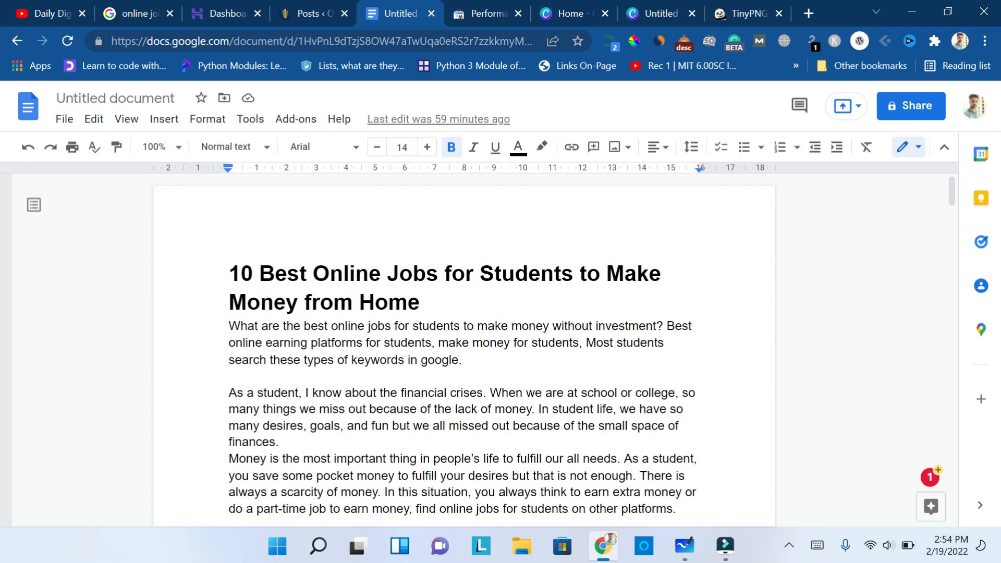
- Review the "People also ask" questions in the Google results and compare them with the article's title and introduction
left_click(115, 10)
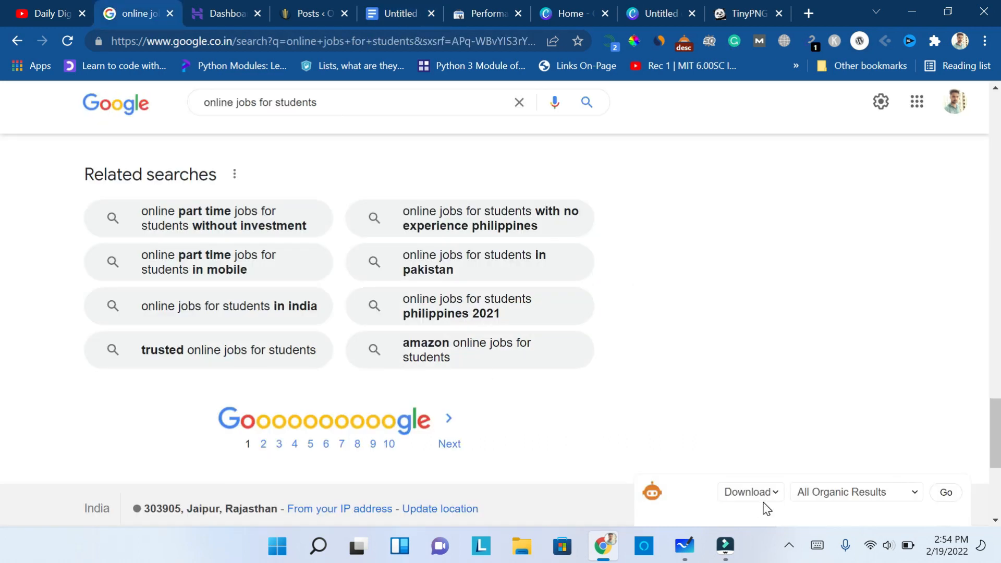
scroll(701, 373, "up", 20)
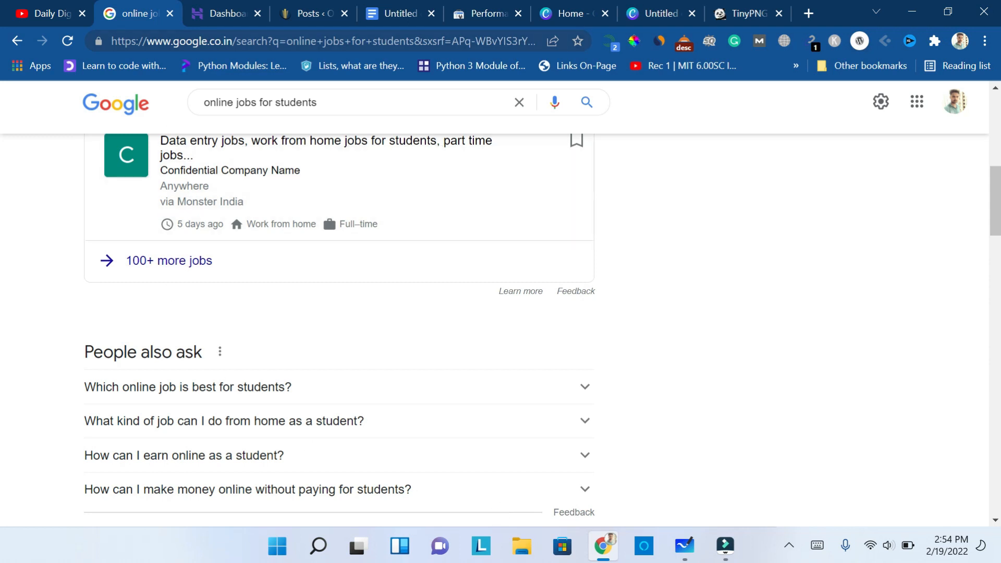
left_click(384, 9)
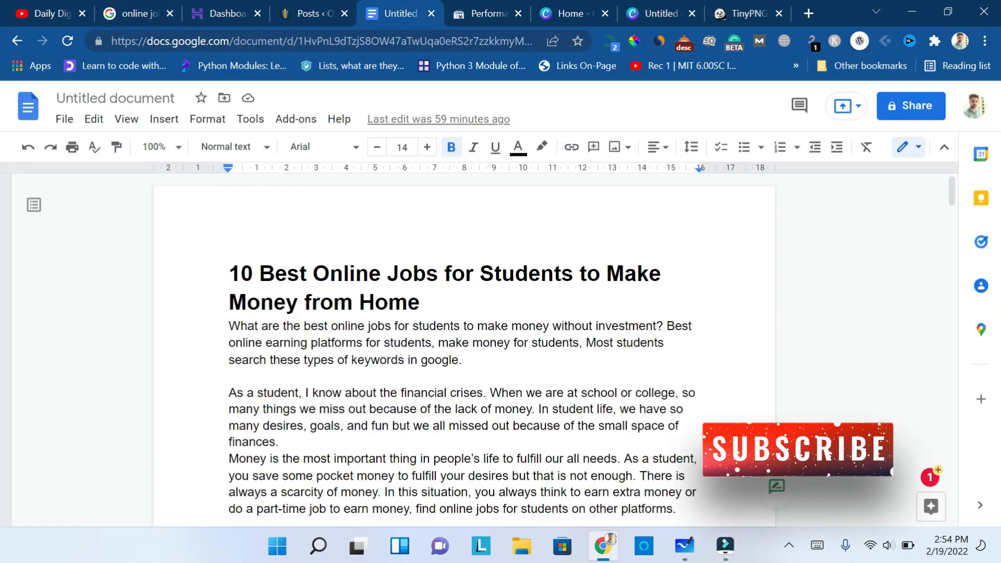
scroll(464, 355, "down", 3)
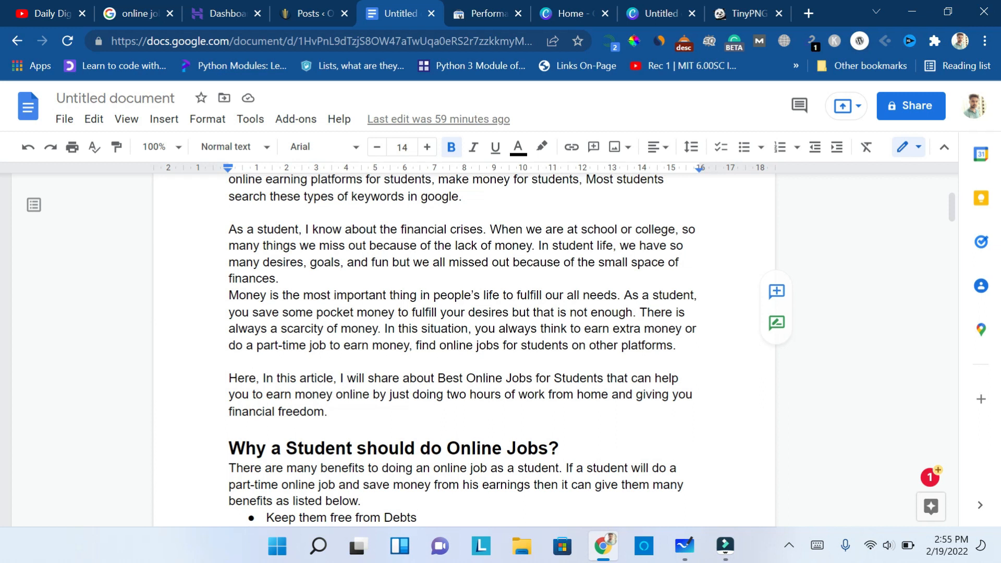
scroll(463, 344, "up", 3)
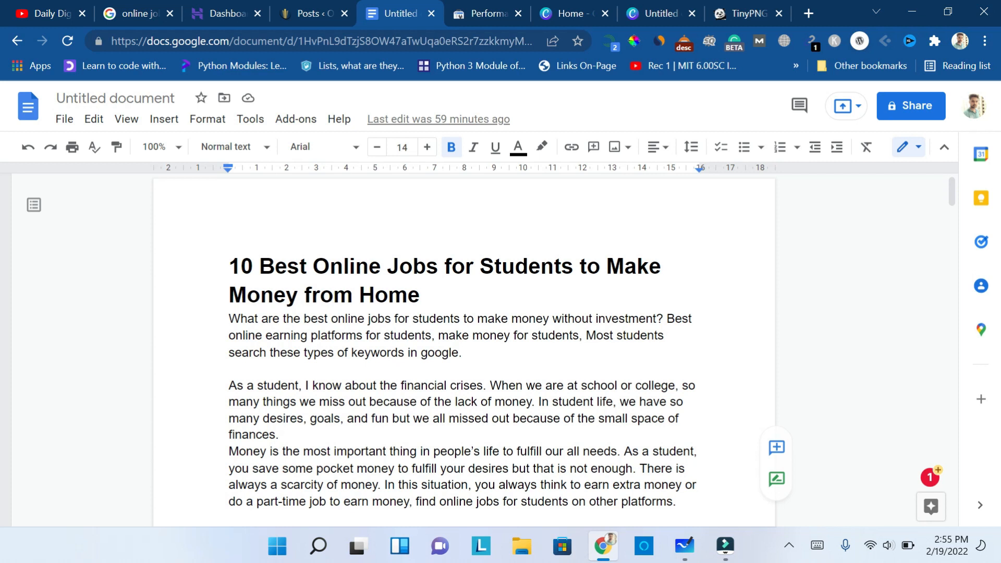
scroll(464, 344, "down", 1)
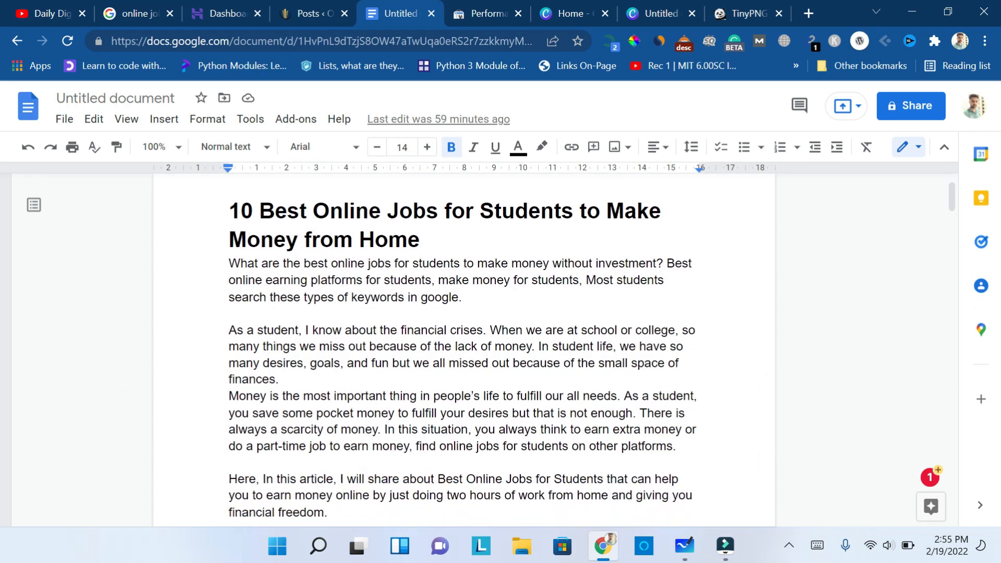
- Highlight the keyword "online jobs for students" in the title, the opening sentence and the "to Earn Money" heading
left_click_drag(312, 211, 574, 212)
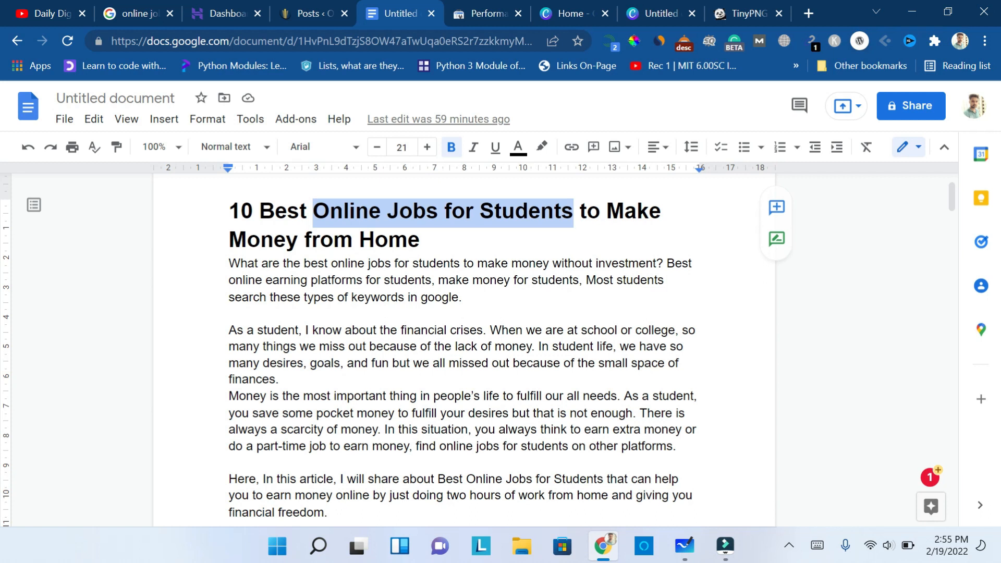
left_click_drag(331, 263, 463, 263)
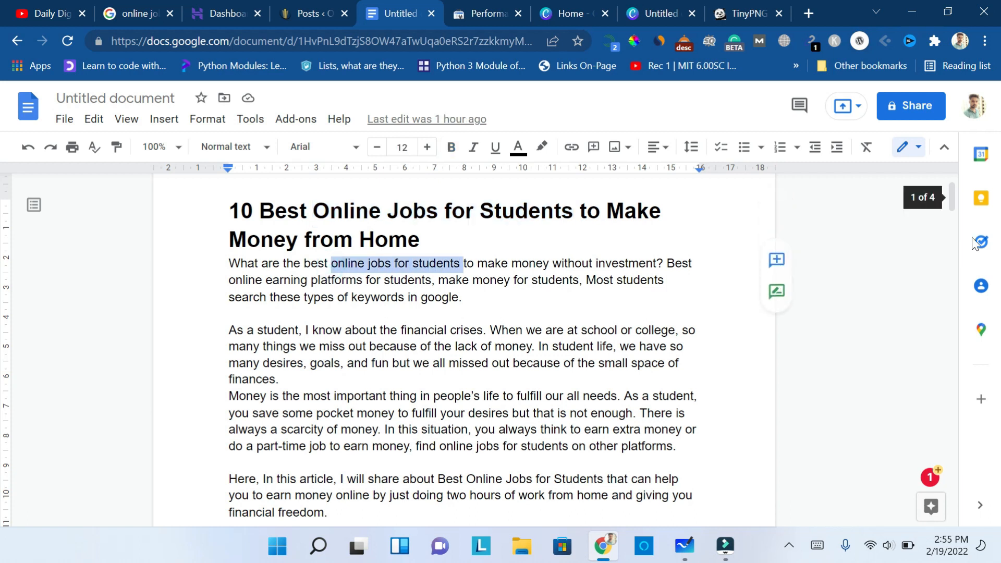
left_click_drag(955, 200, 951, 281)
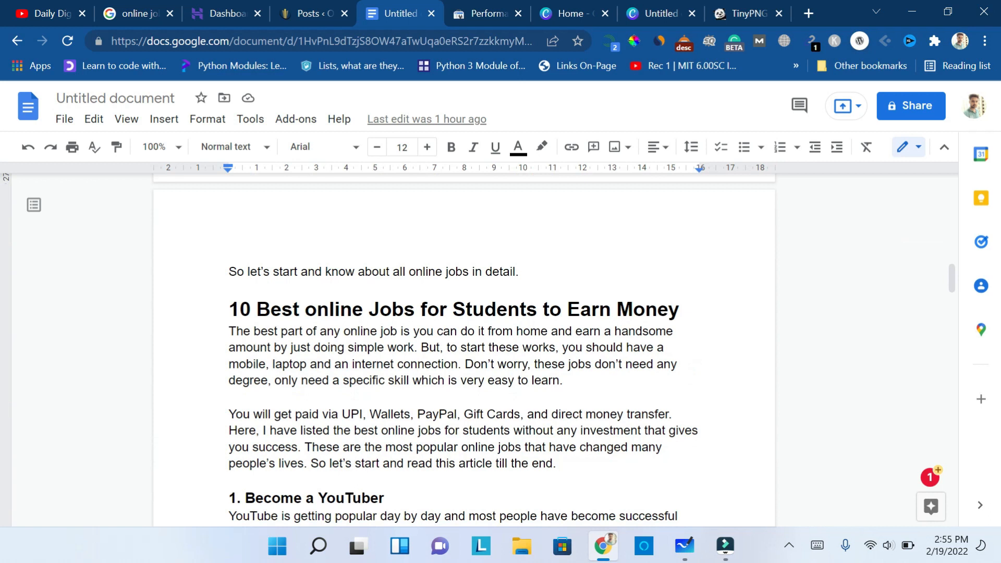
left_click_drag(305, 309, 543, 309)
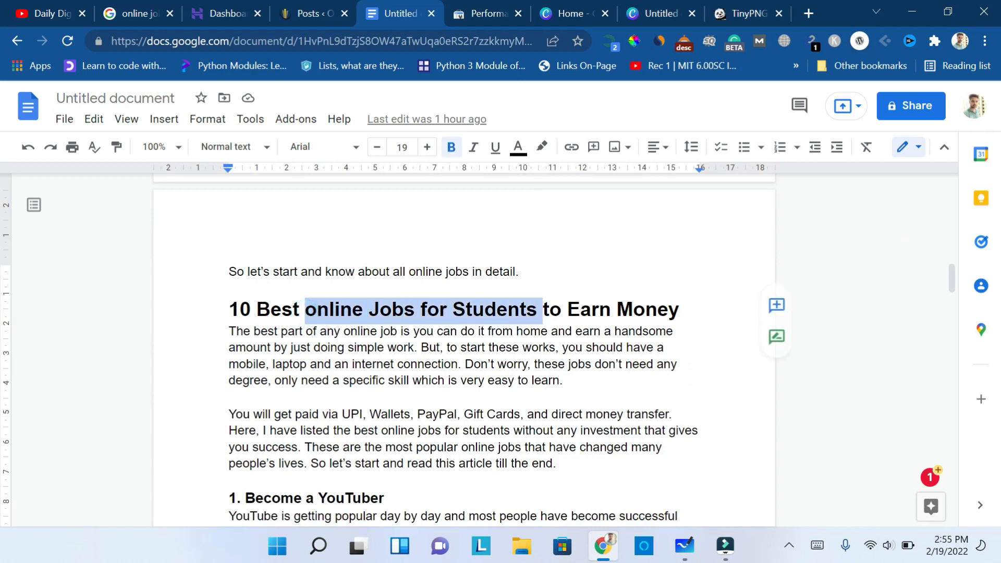
- Check the article's Conclusion section, and highlight "Online Jobs for Students" in the main title again
left_click_drag(951, 279, 943, 480)
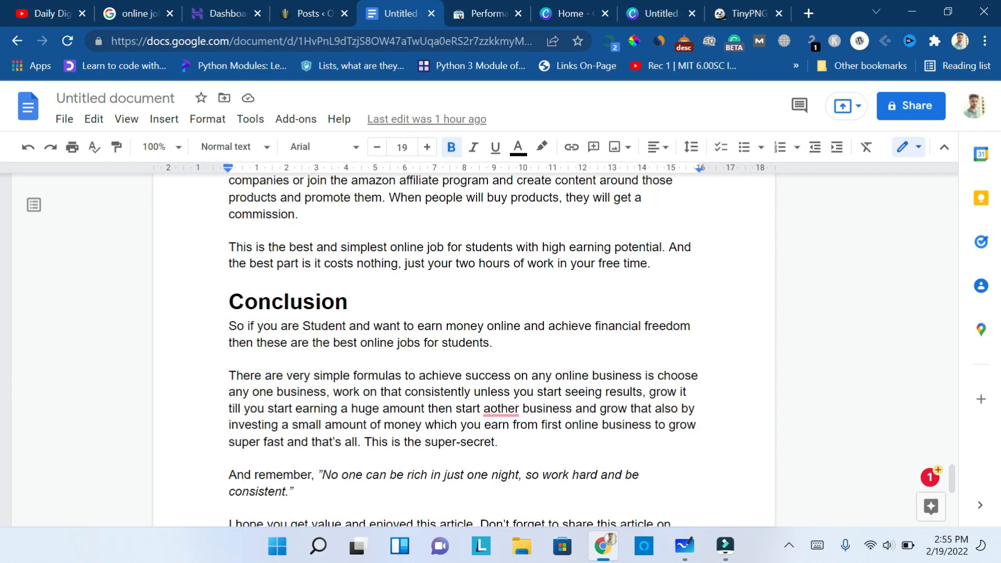
key("ctrl+Home")
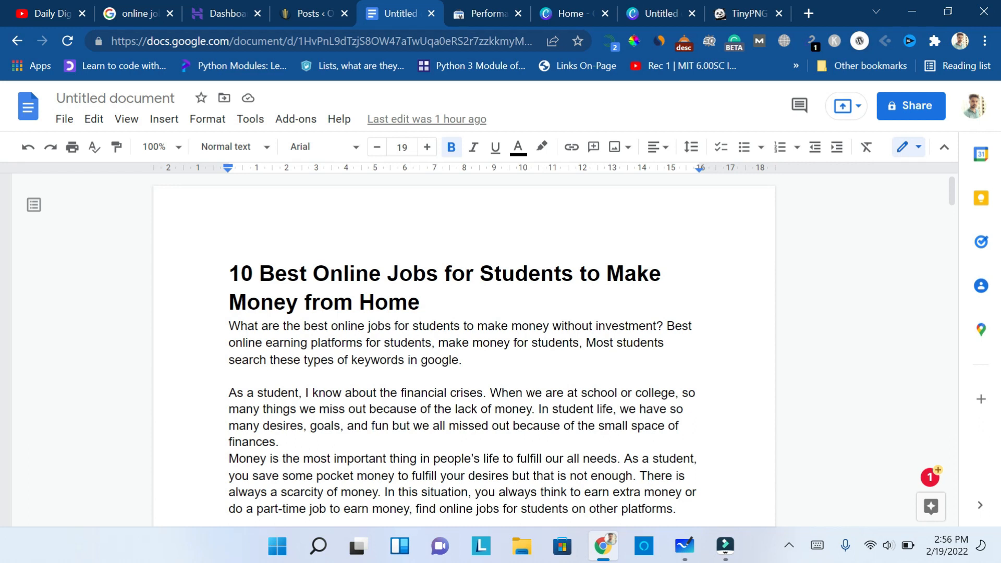
left_click_drag(312, 275, 573, 276)
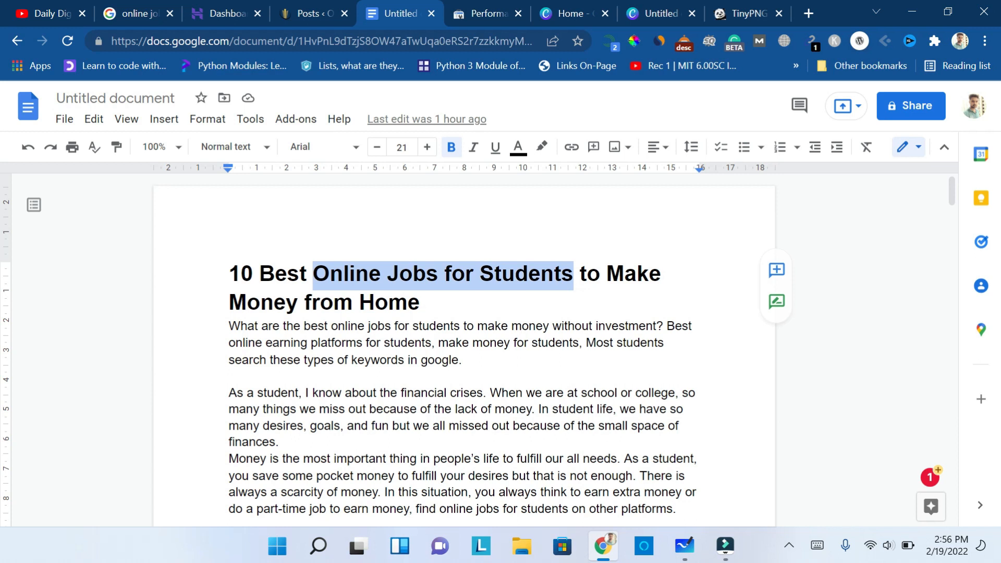
- Switch to Google Search Console and examine the top queries in the olivemine.com performance report
left_click(482, 11)
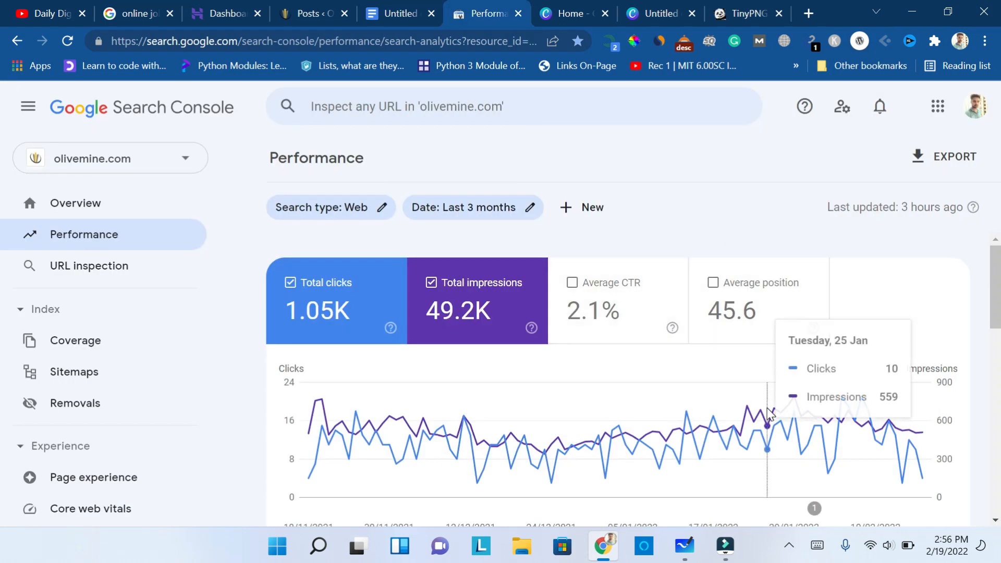
scroll(768, 413, "down", 8)
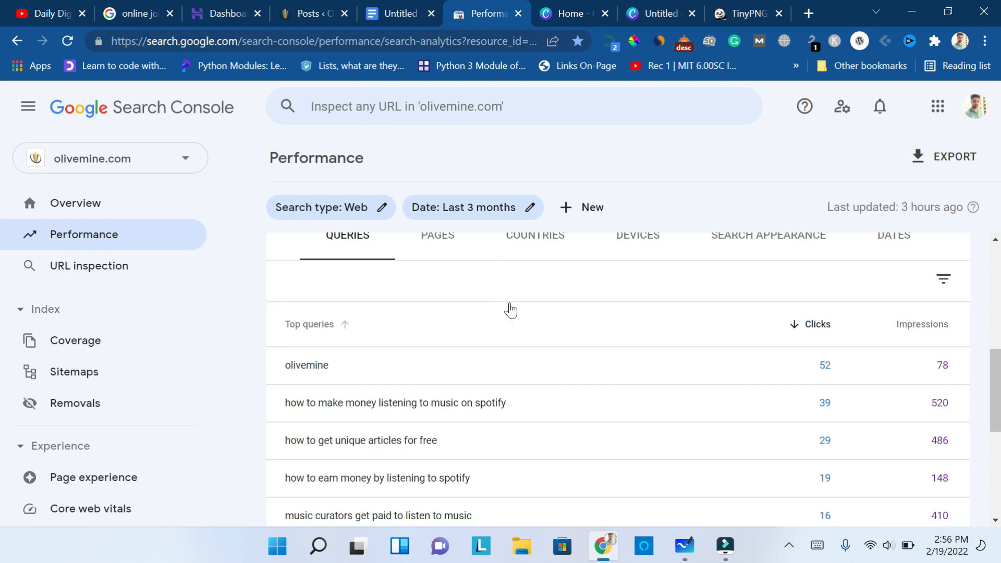
scroll(509, 308, "down", 1)
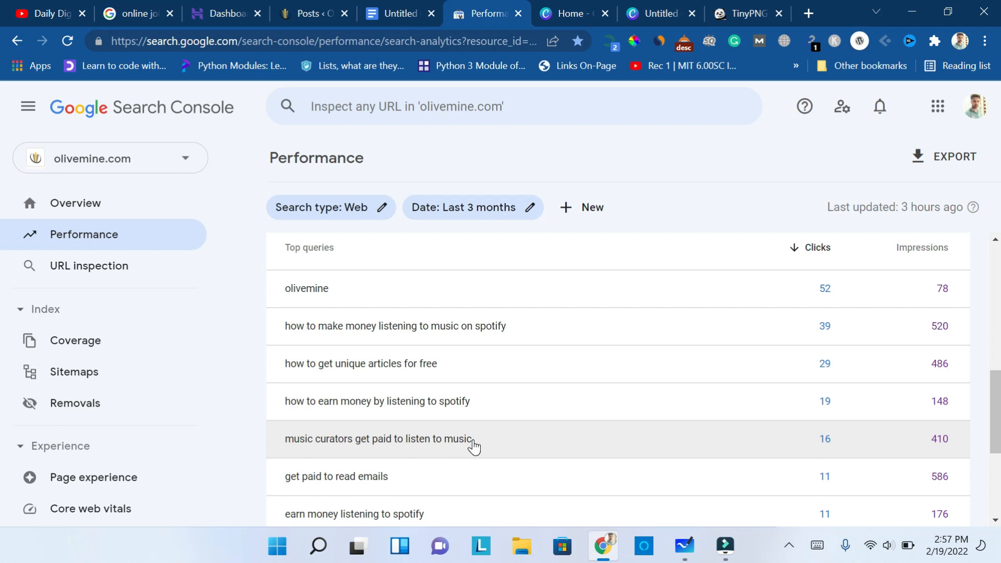
- Switch to Microsoft Whiteboard and underline "online jobs for students" and "make money without investment" in green in the article's opening sentence
scroll(516, 442, "down", 2)
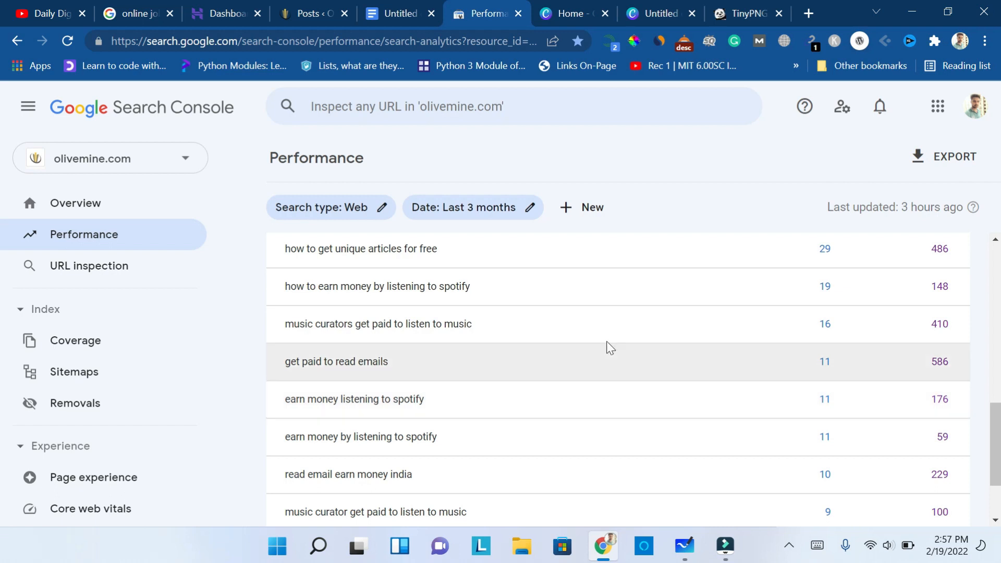
left_click(392, 8)
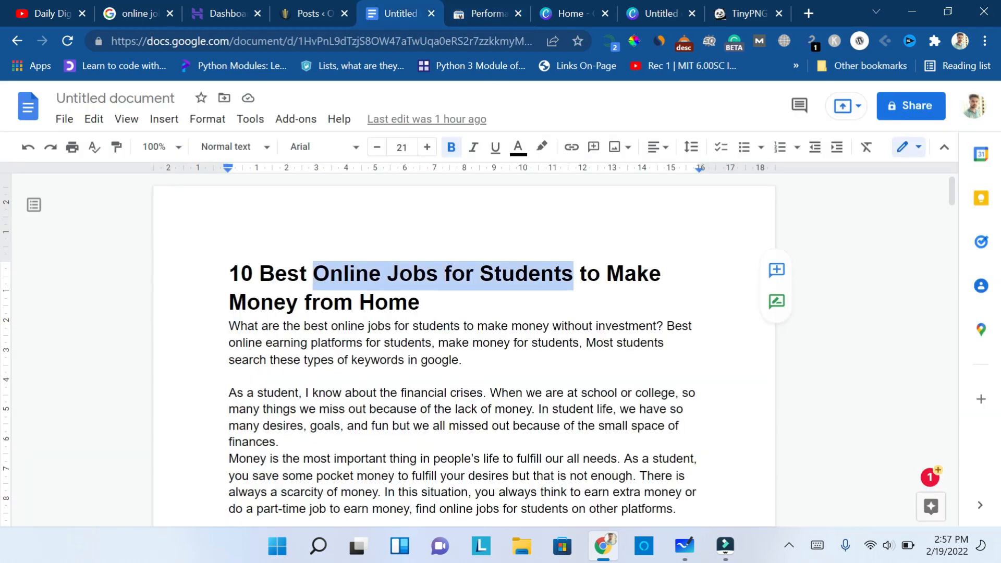
left_click(691, 557)
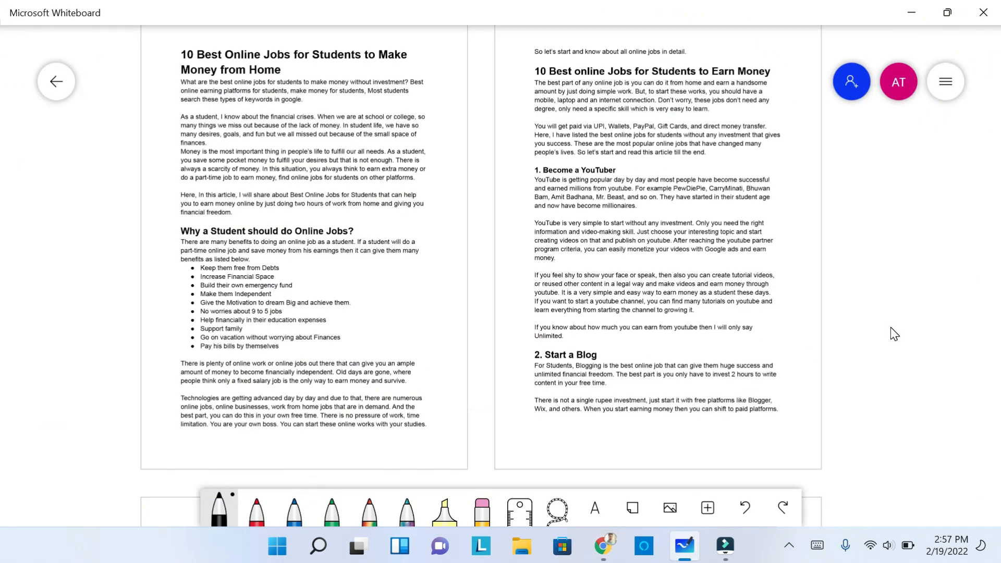
scroll(894, 334, "up", 10)
scroll(894, 333, "up", 5)
scroll(894, 334, "down", 2)
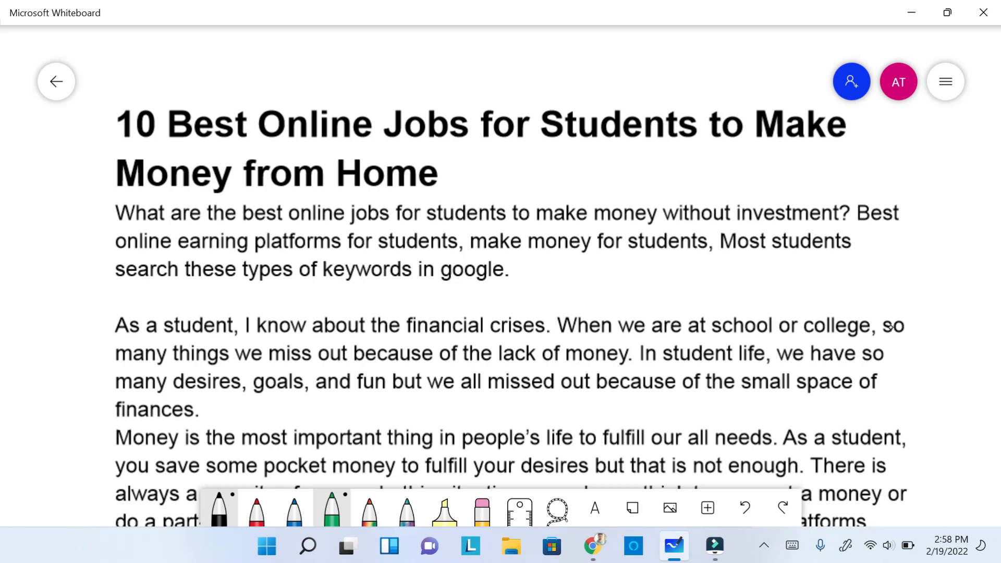
left_click_drag(291, 227, 490, 224)
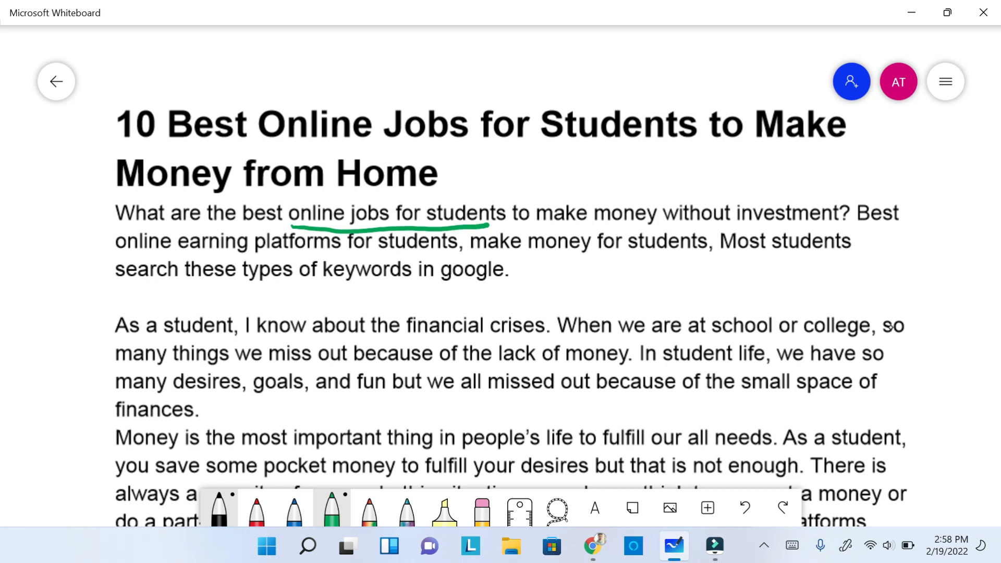
mouse_move(538, 224)
left_mouse_down()
mouse_move(838, 225)
mouse_move(529, 226)
left_mouse_up()
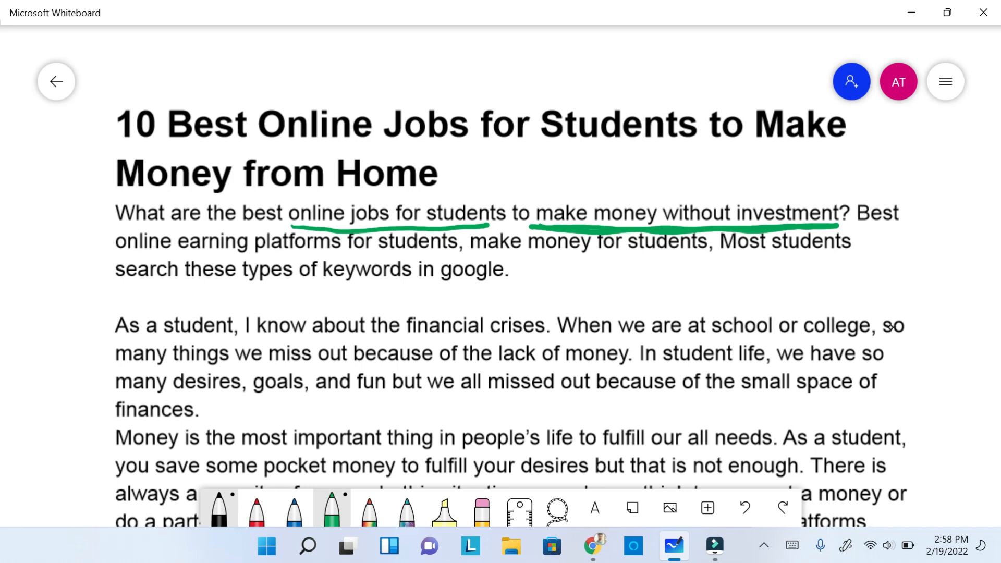
- Underline the phrase "Best online earning platforms for students" in green in the first introduction paragraph
scroll(890, 327, "down", 3)
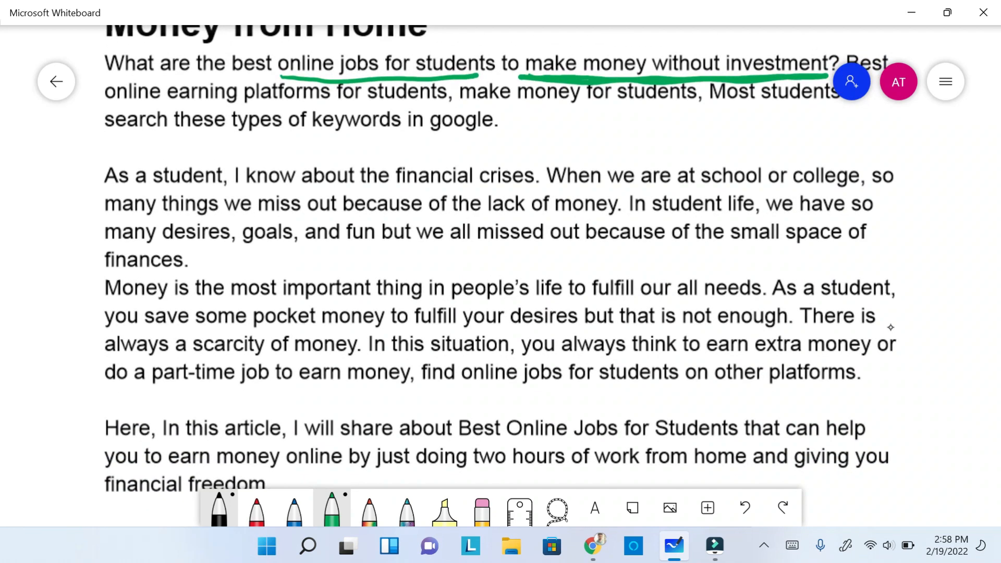
scroll(890, 327, "up", 1)
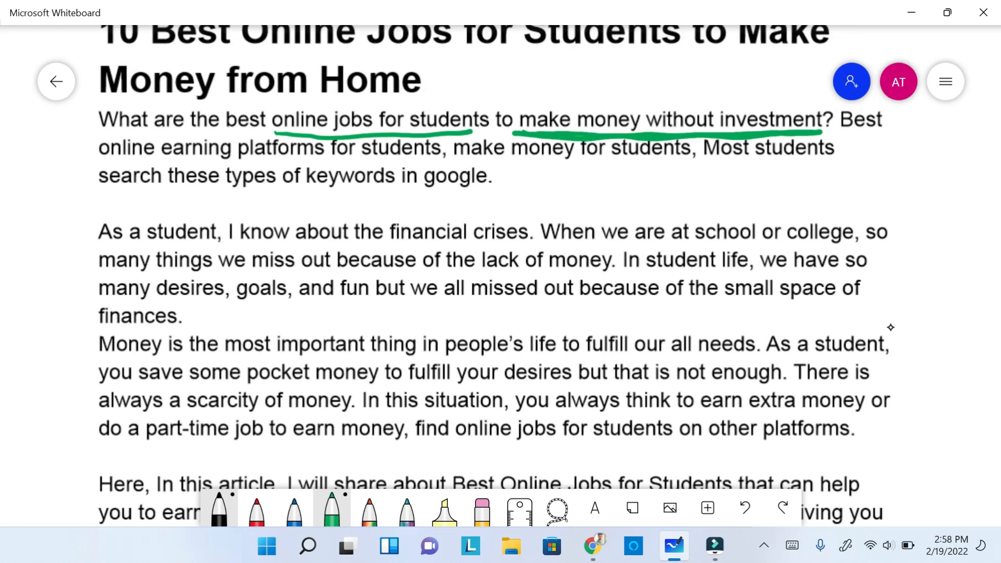
left_click_drag(839, 131, 888, 137)
left_click_drag(105, 162, 443, 164)
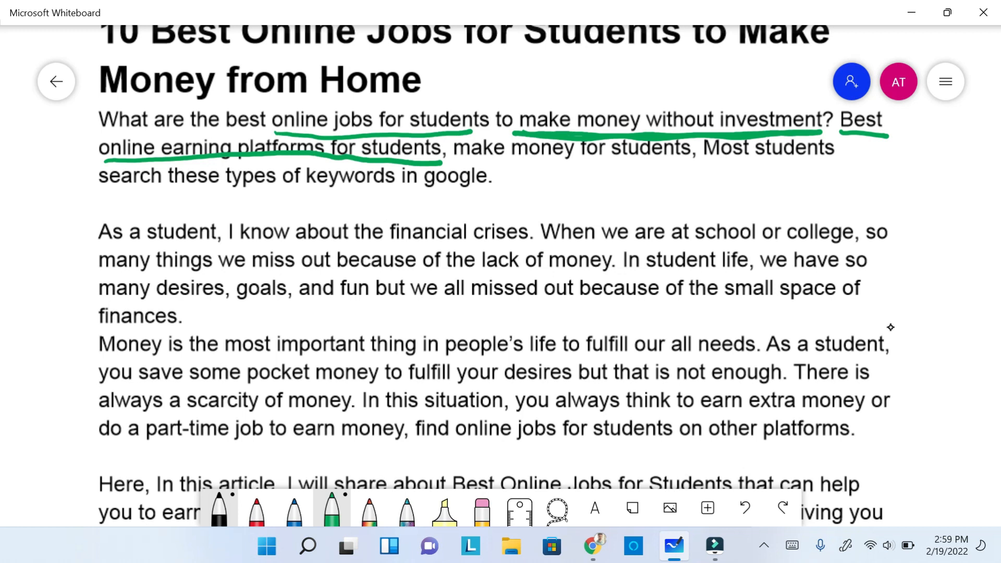
- Underline "earn extra money", "part-time job to earn money" and "find online jobs for students" in the paragraph about the scarcity of money
scroll(890, 327, "down", 3)
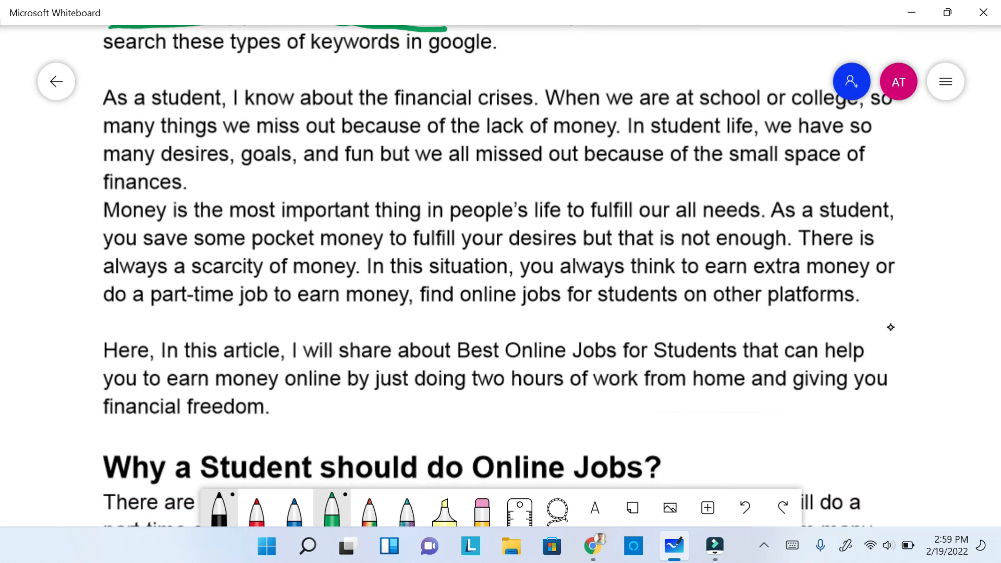
scroll(891, 327, "down", 1)
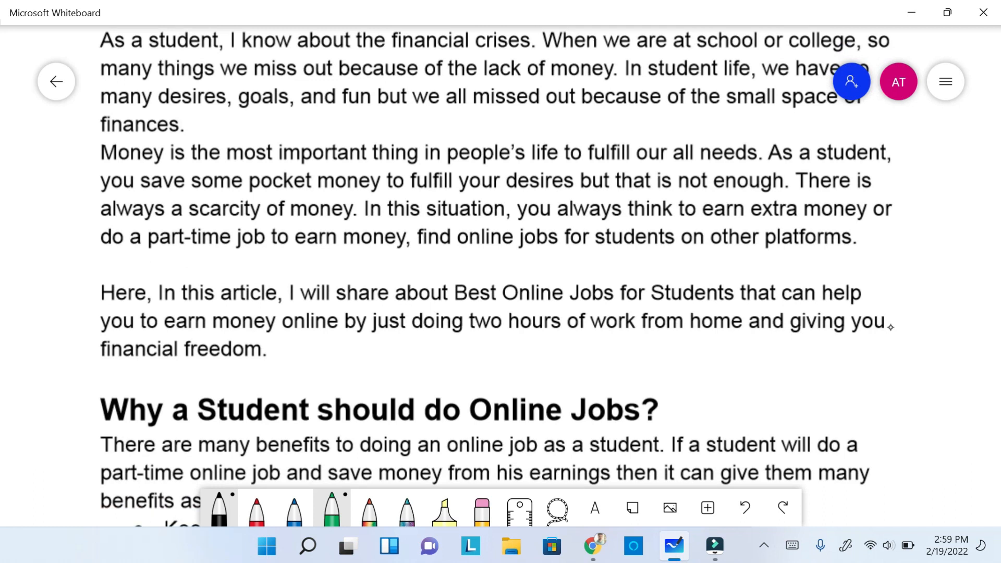
left_click_drag(706, 225, 861, 225)
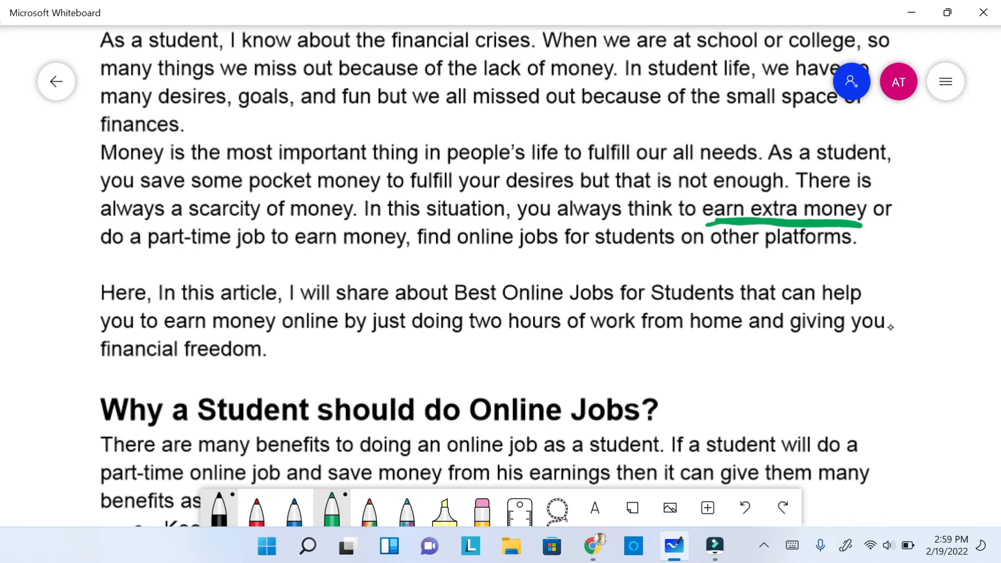
mouse_move(145, 255)
left_mouse_down()
mouse_move(364, 252)
mouse_move(162, 250)
left_mouse_up()
mouse_move(431, 251)
left_mouse_down()
mouse_move(687, 256)
mouse_move(428, 252)
left_mouse_up()
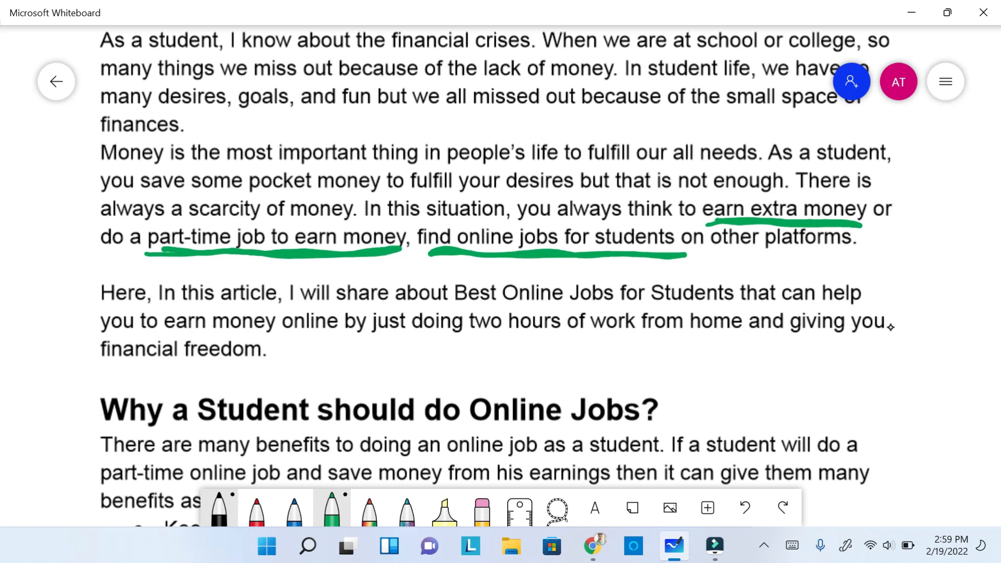
- Underline "Online Jobs for Students", "earn money online", "just doing two hours of work from home" and "financial freedom" in the introduction's last paragraph
left_click_drag(510, 305, 742, 307)
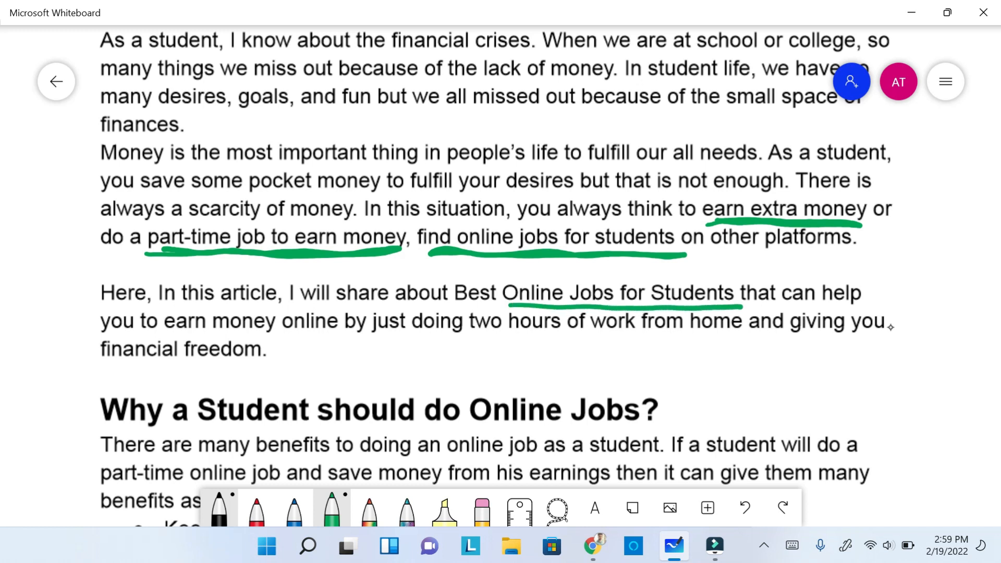
mouse_move(159, 332)
left_mouse_down()
mouse_move(740, 338)
mouse_move(609, 342)
left_mouse_up()
left_click_drag(98, 363, 277, 367)
- Underline "online job as a student", "part-time online job" and "save money from his earnings" below the "Why a Student should do Online Jobs?" heading
scroll(891, 327, "down", 5)
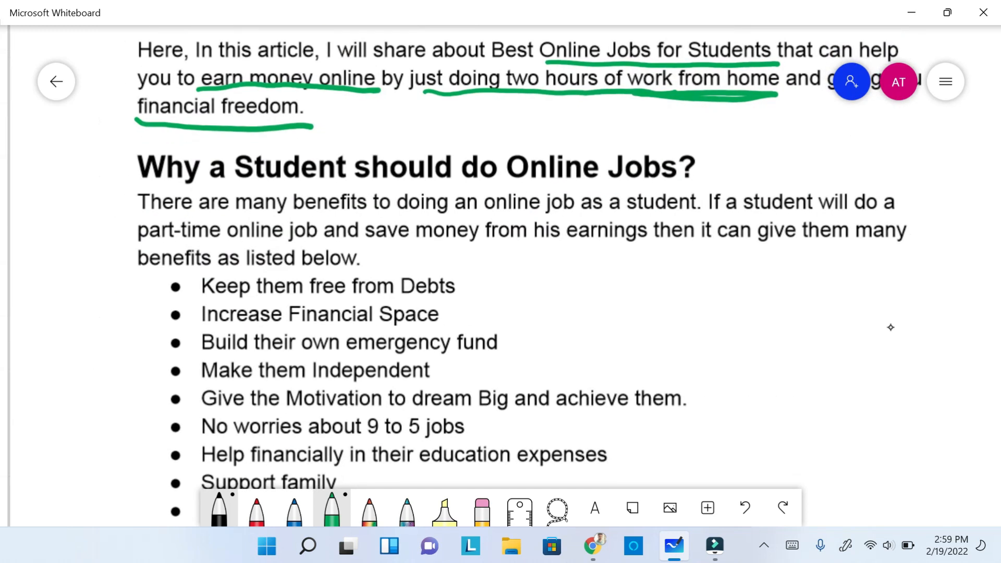
scroll(890, 327, "down", 2)
scroll(890, 328, "right", 2)
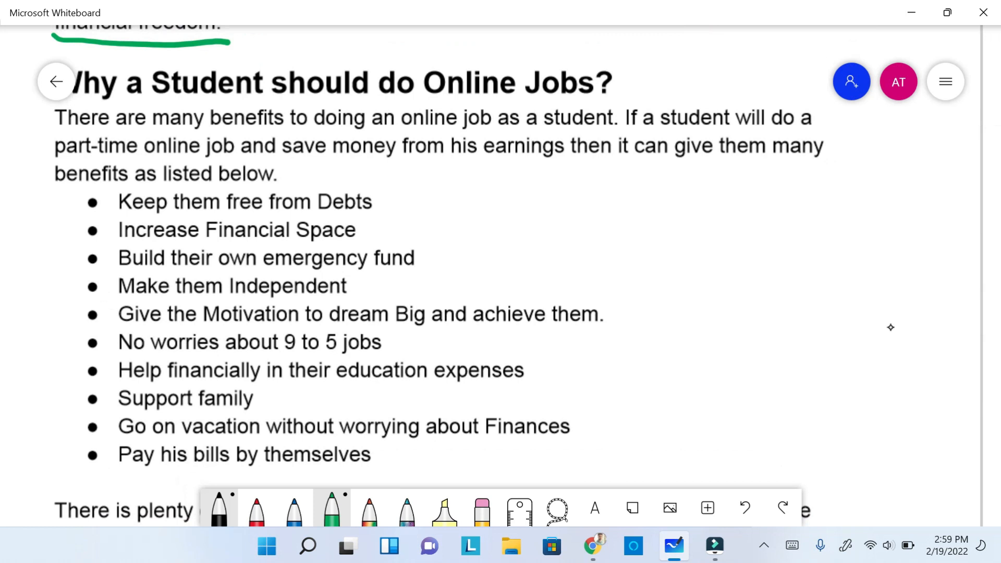
left_click_drag(405, 126, 621, 134)
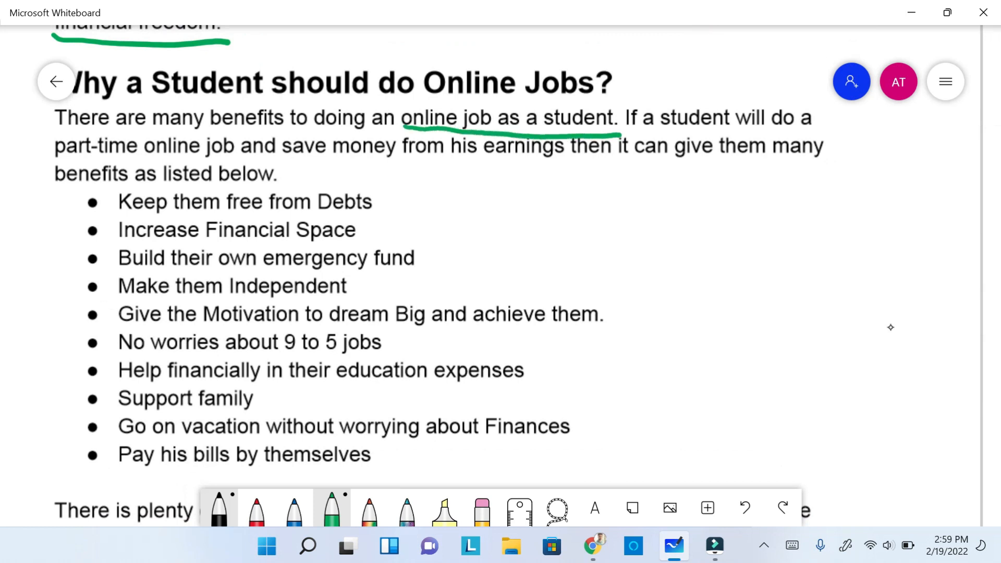
left_click_drag(49, 157, 571, 159)
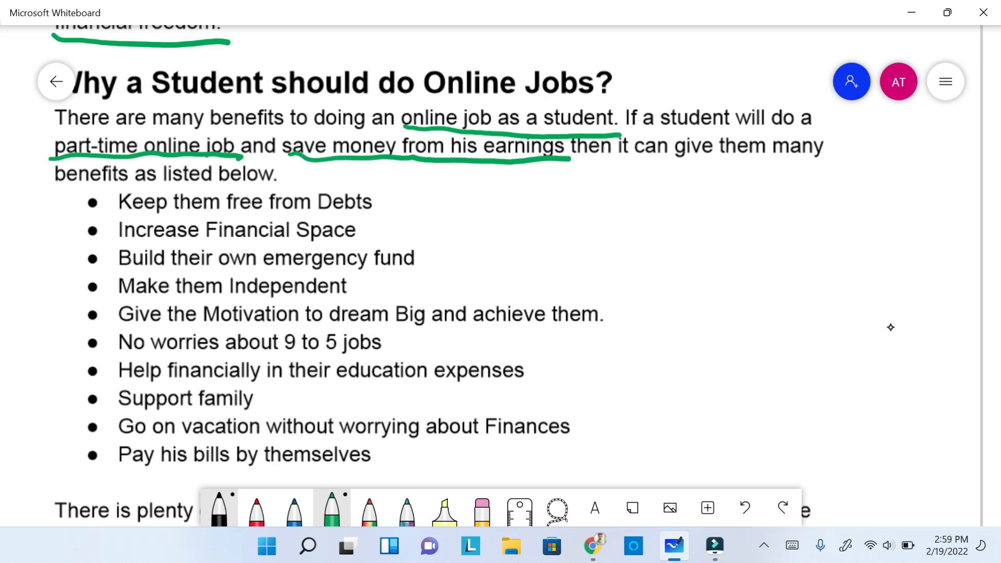
- Underline "online work", "online jobs" and "fixed salary job" in the paragraph after the benefits list
scroll(891, 327, "down", 6)
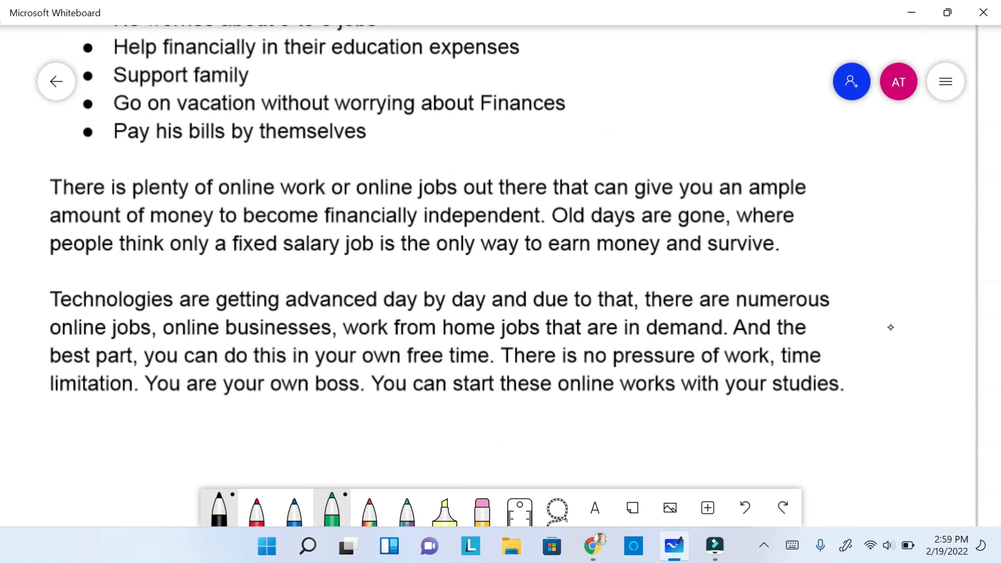
left_click_drag(219, 195, 461, 201)
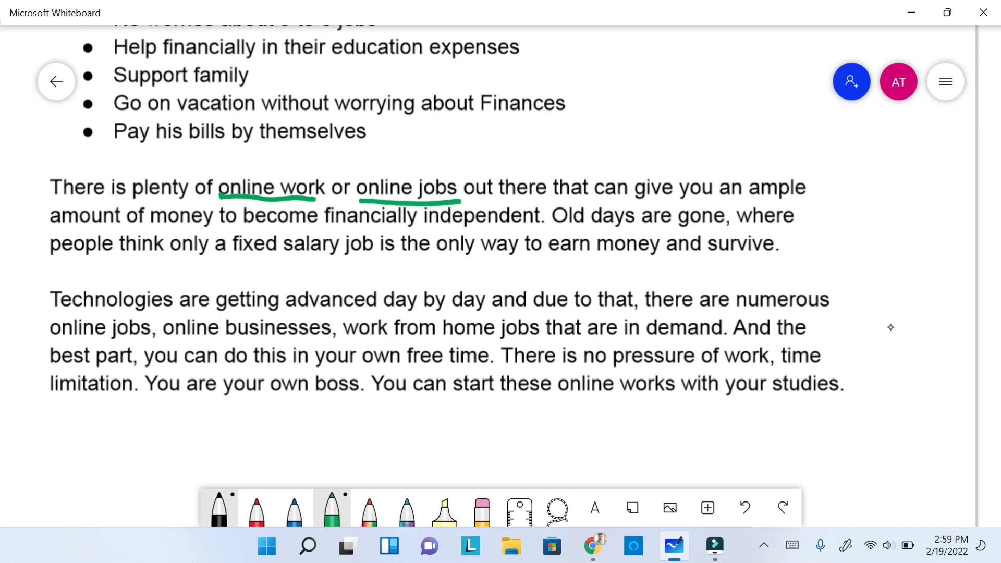
left_click_drag(231, 259, 372, 261)
- Underline "online businesses", "work from home jobs" and "online works with your studies" in the first page's last paragraph
scroll(890, 328, "down", 3)
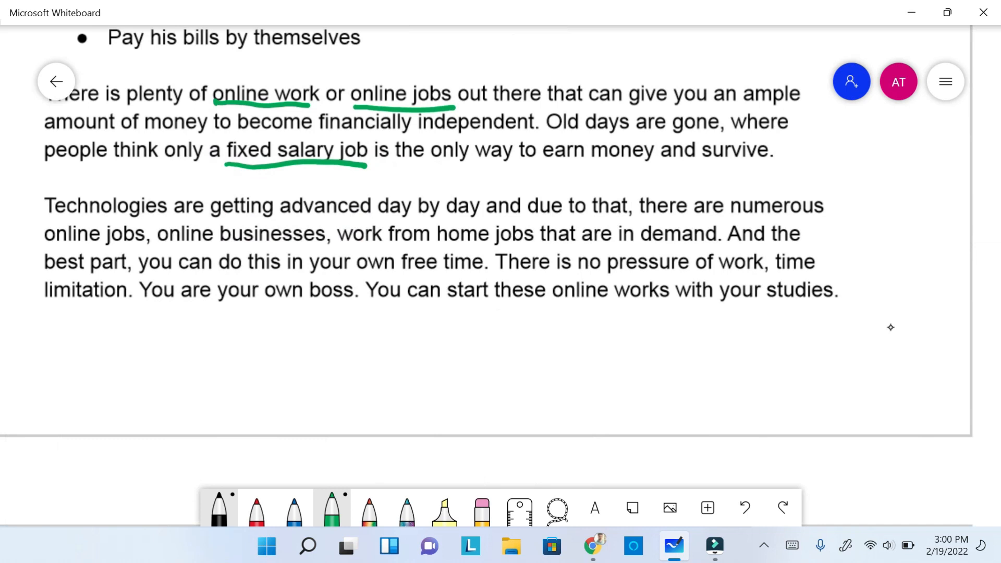
left_click_drag(159, 236, 544, 250)
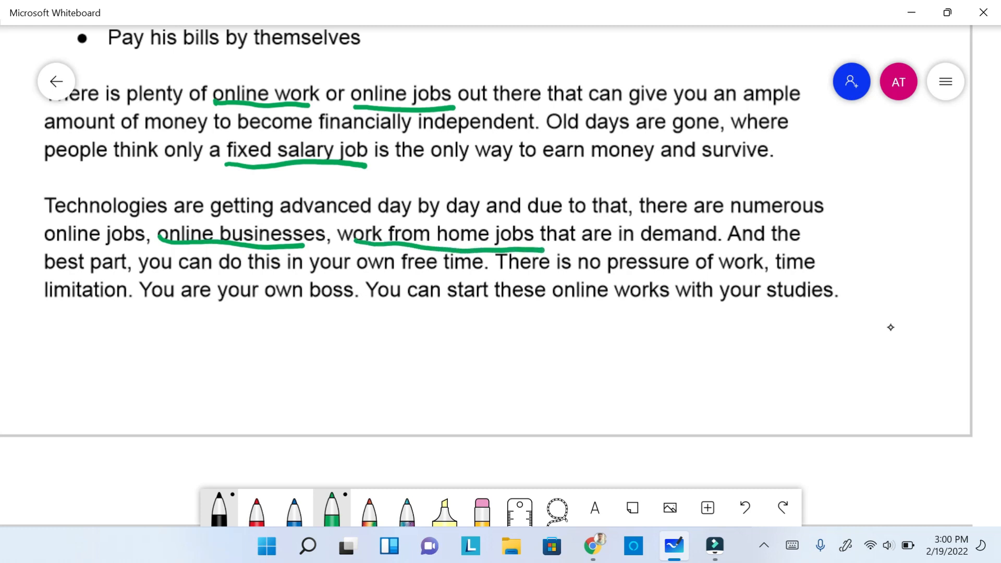
left_click_drag(553, 304, 848, 303)
- Examine the remaining article pages, from the "10 Best online Jobs for Students to Earn Money" heading through to the Conclusion
scroll(891, 327, "down", 4)
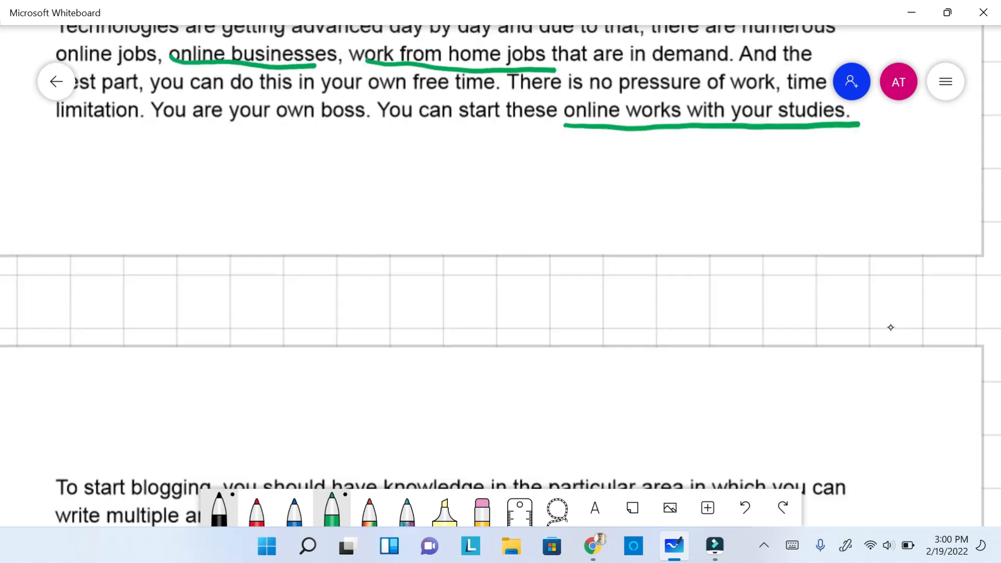
scroll(890, 327, "up", 7)
scroll(890, 328, "right", 7)
scroll(890, 328, "right", 7)
scroll(891, 328, "up", 4)
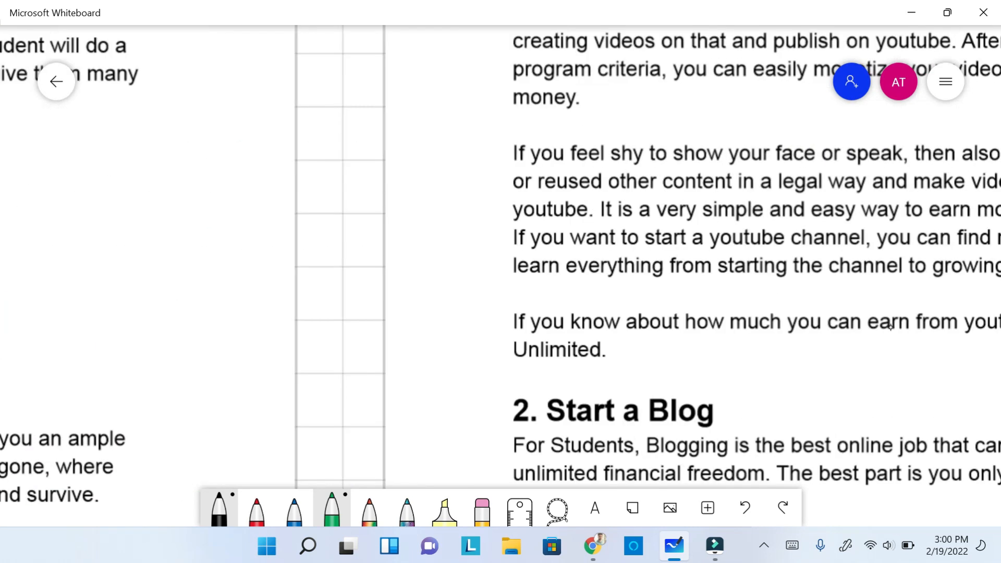
scroll(891, 327, "down", 3)
scroll(890, 327, "down", 6)
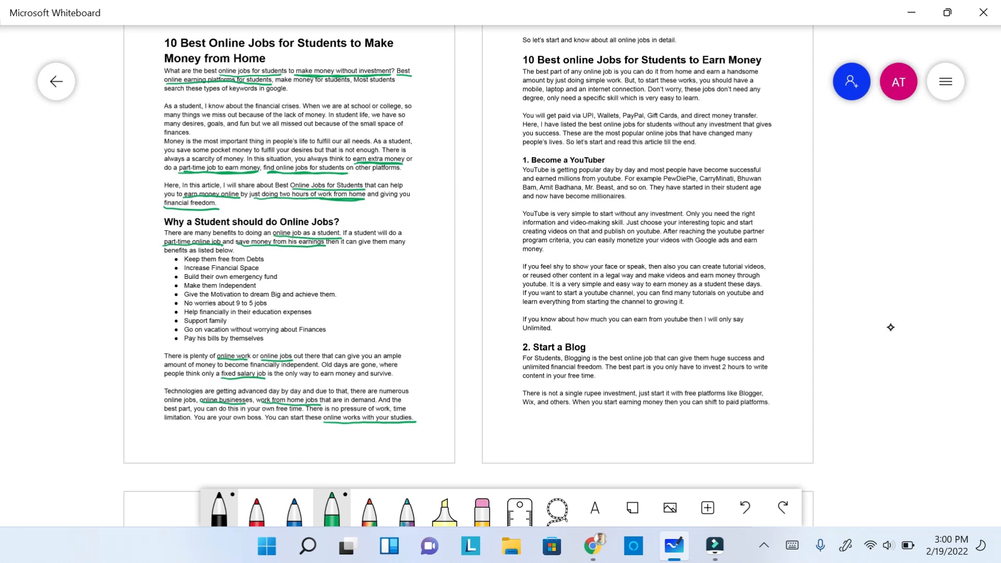
scroll(890, 327, "up", 3)
scroll(890, 327, "up", 6)
scroll(890, 327, "up", 10)
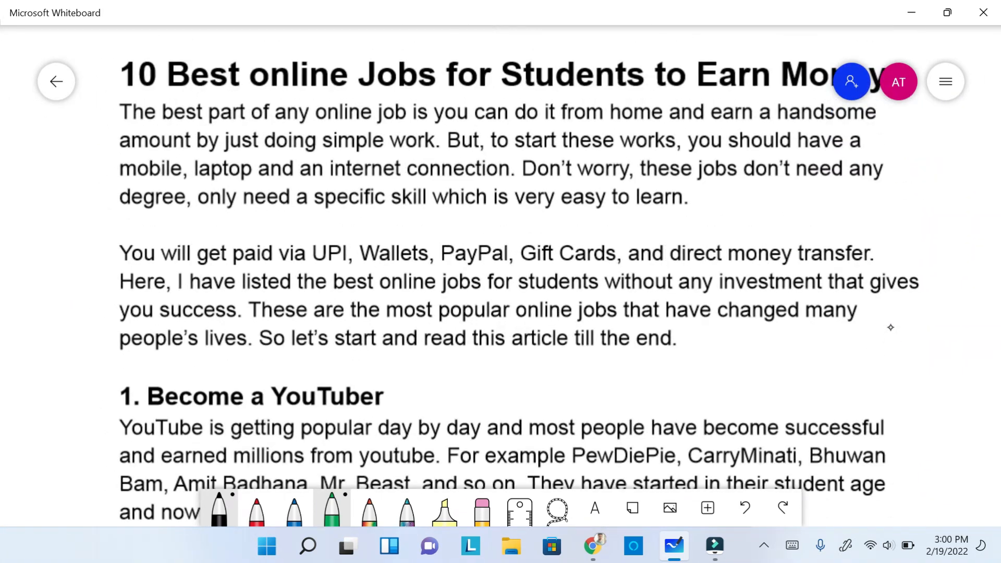
scroll(891, 328, "up", 3)
scroll(890, 328, "down", 15)
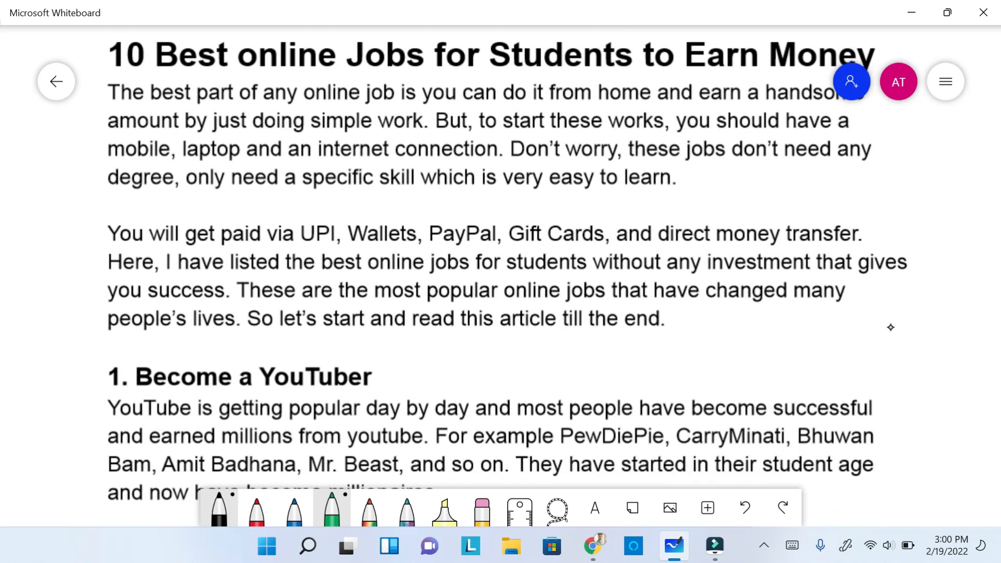
scroll(890, 327, "down", 15)
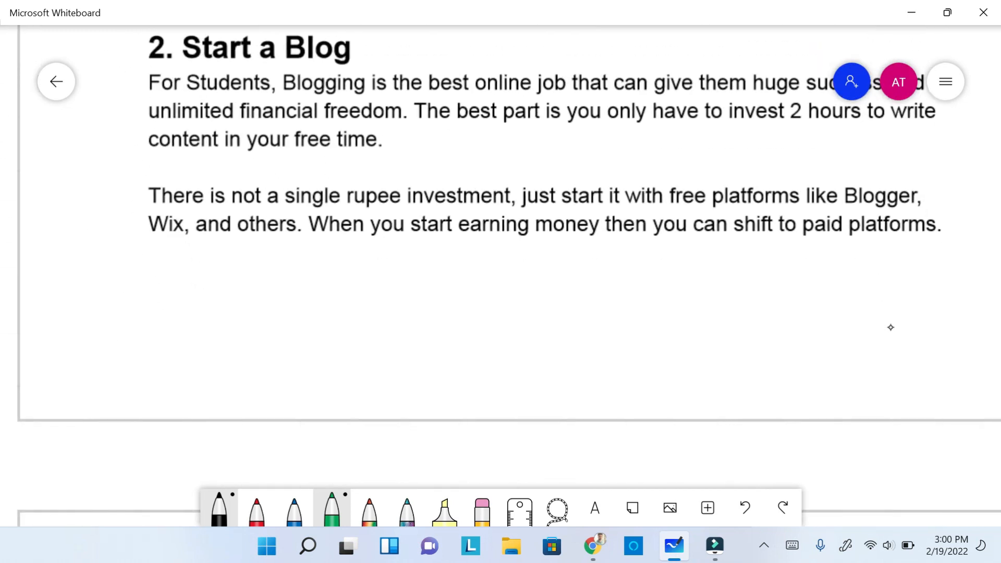
scroll(890, 327, "down", 6)
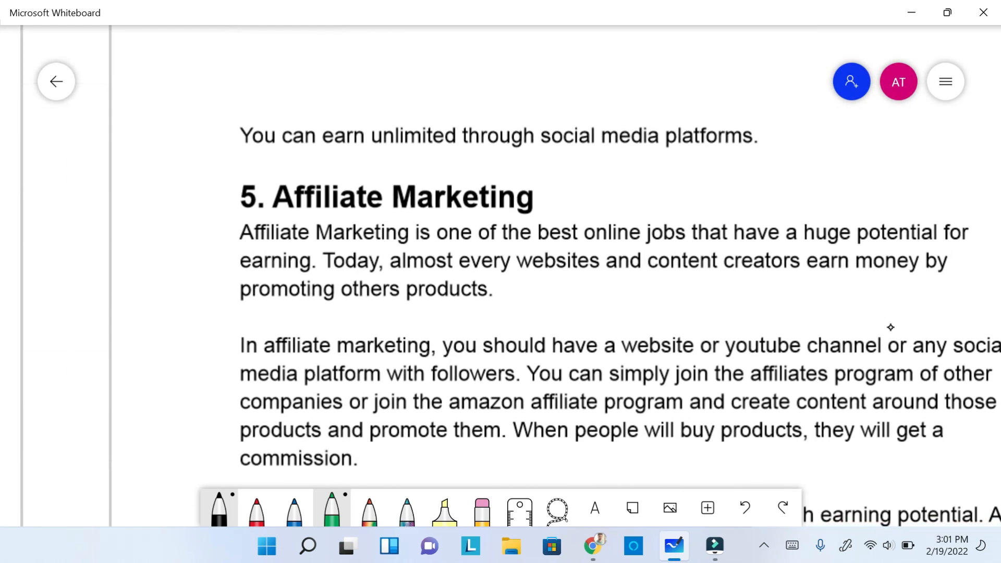
scroll(890, 328, "down", 10, "ctrl")
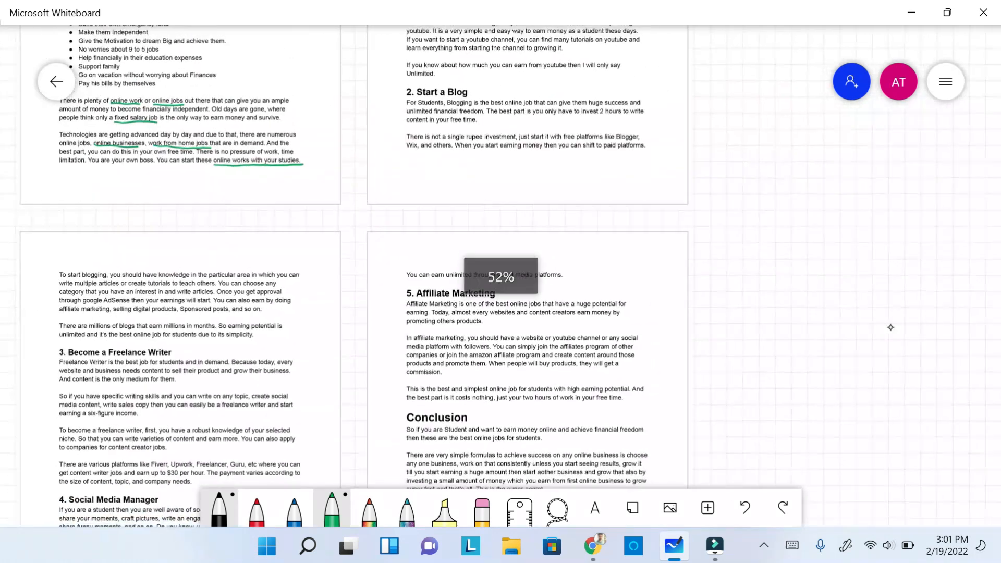
scroll(890, 328, "left", 3)
scroll(891, 327, "up", 1)
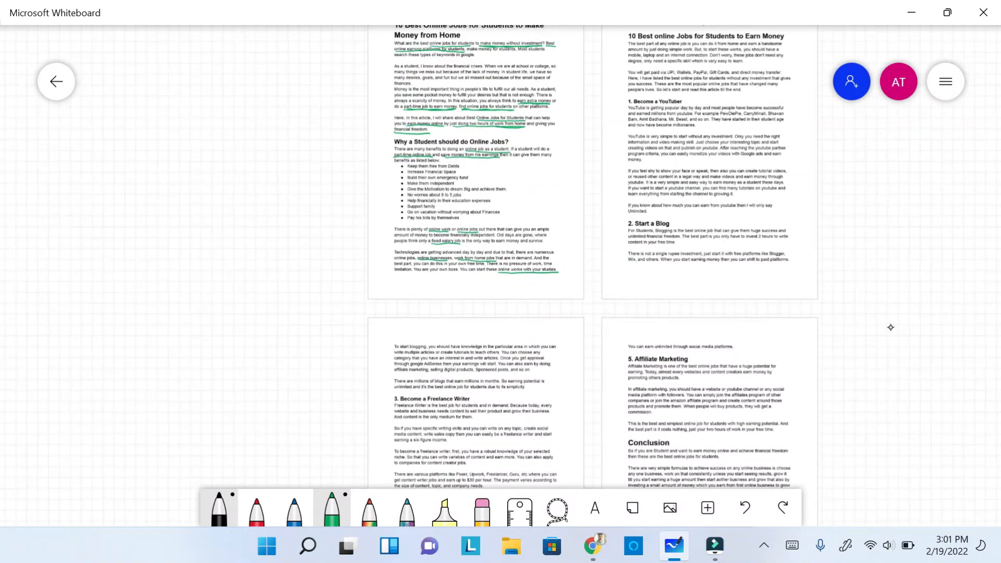
scroll(891, 328, "up", 4)
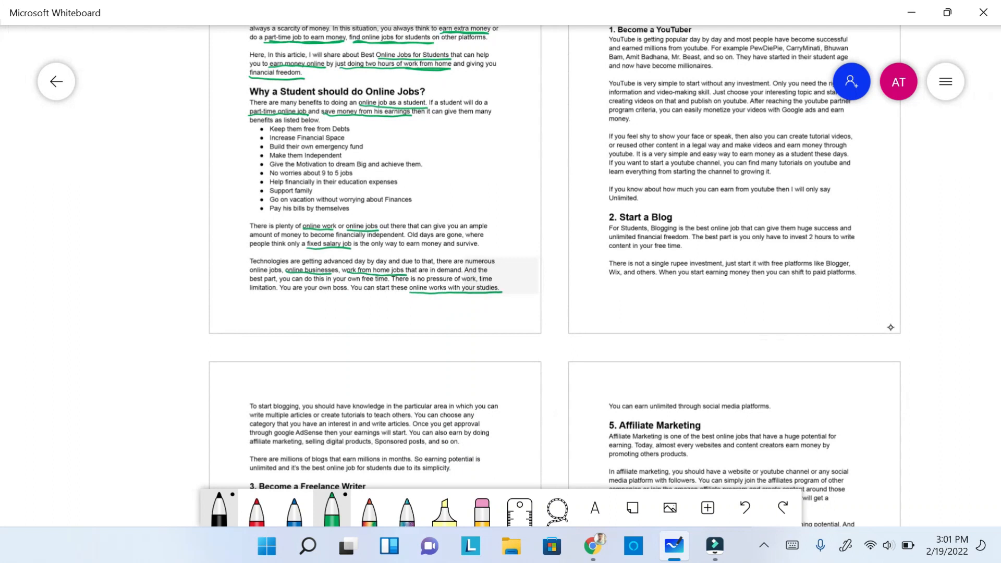
scroll(890, 328, "down", 2)
scroll(890, 327, "right", 1)
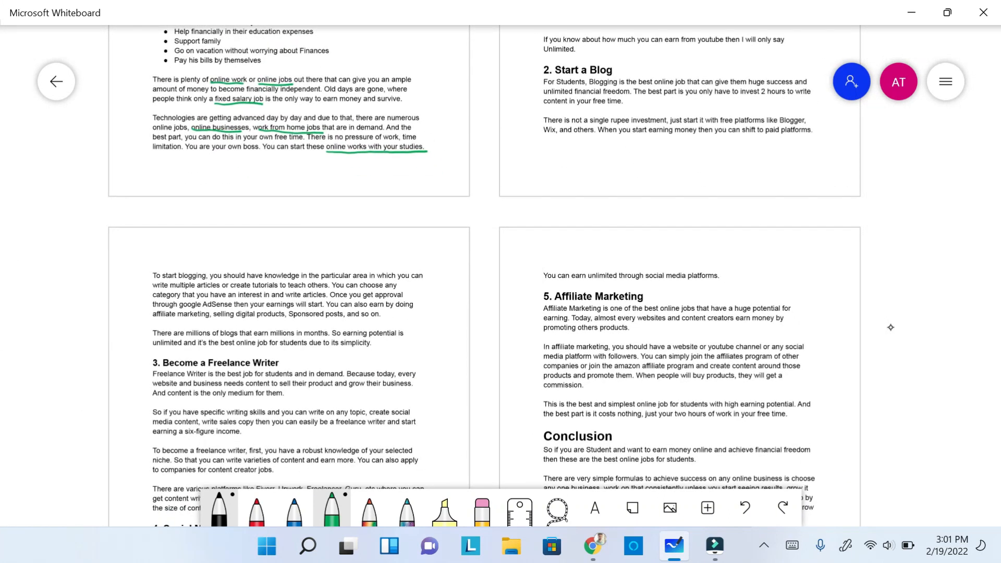
- Draw green slanted strokes in the blank space beside the benefits list on the first page
scroll(890, 327, "up", 5)
scroll(890, 328, "left", 2)
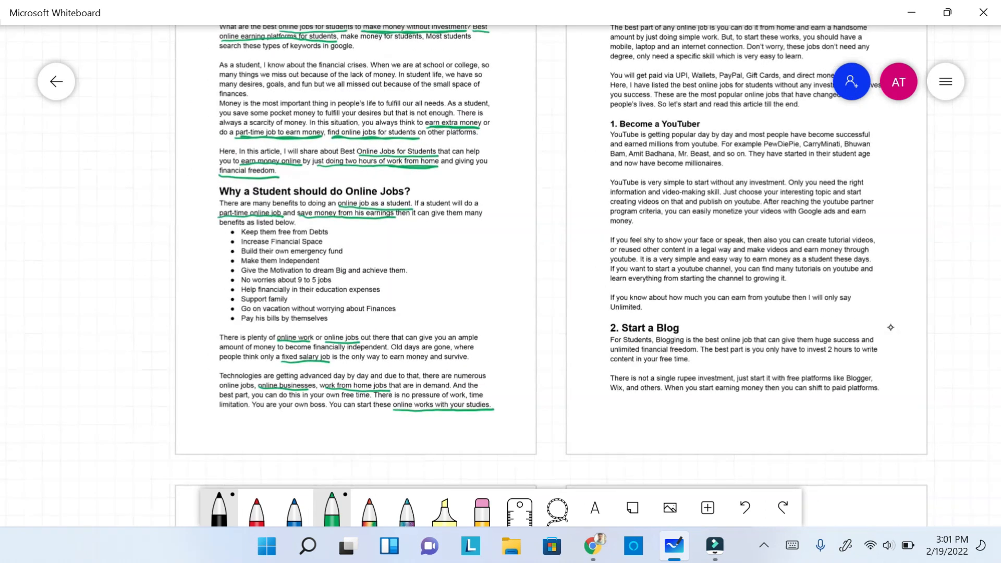
scroll(890, 327, "up", 1)
left_click_drag(501, 284, 515, 284)
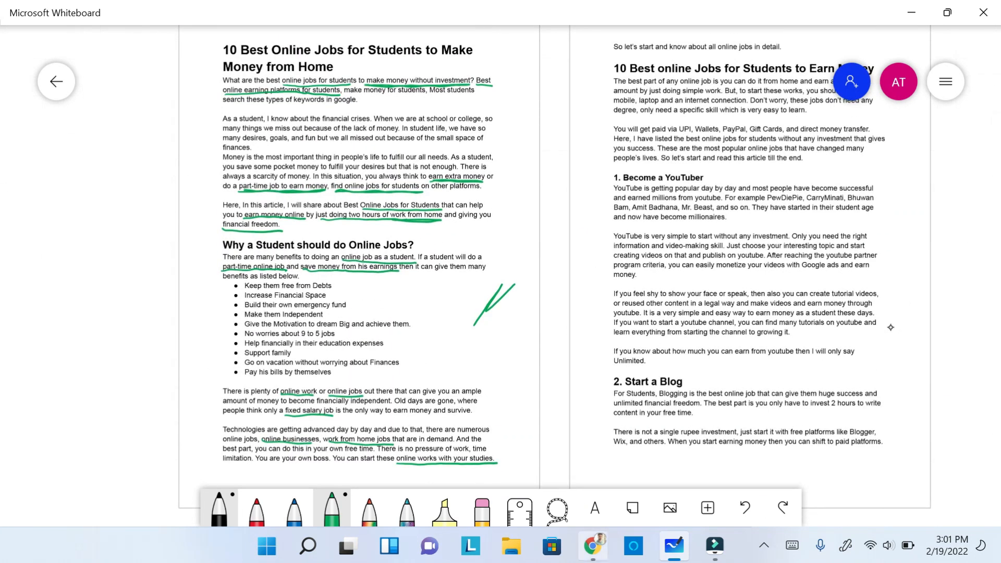
- Switch to the browser and create a new post from the OliveMine WordPress posts page
key("alt+Tab")
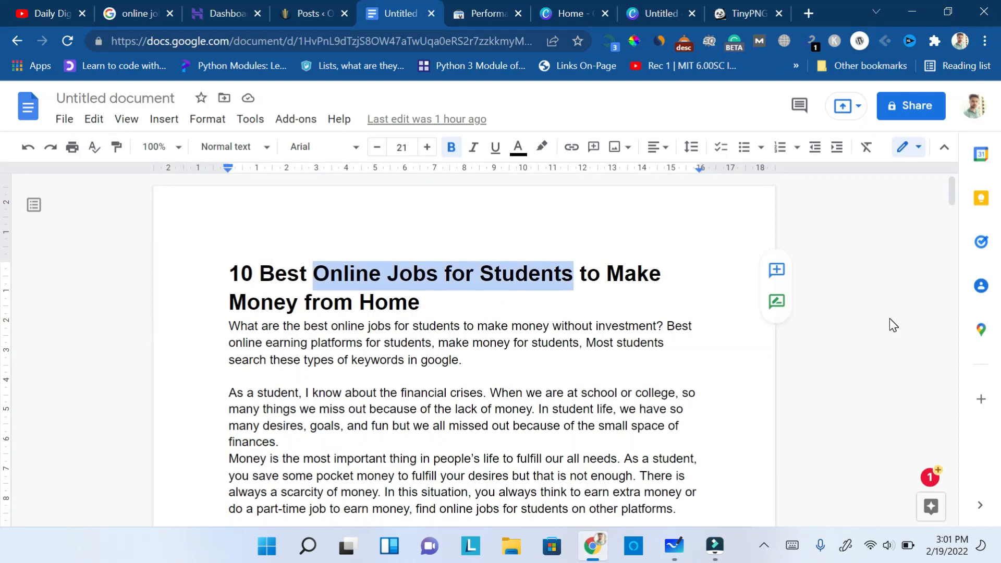
left_click(312, 11)
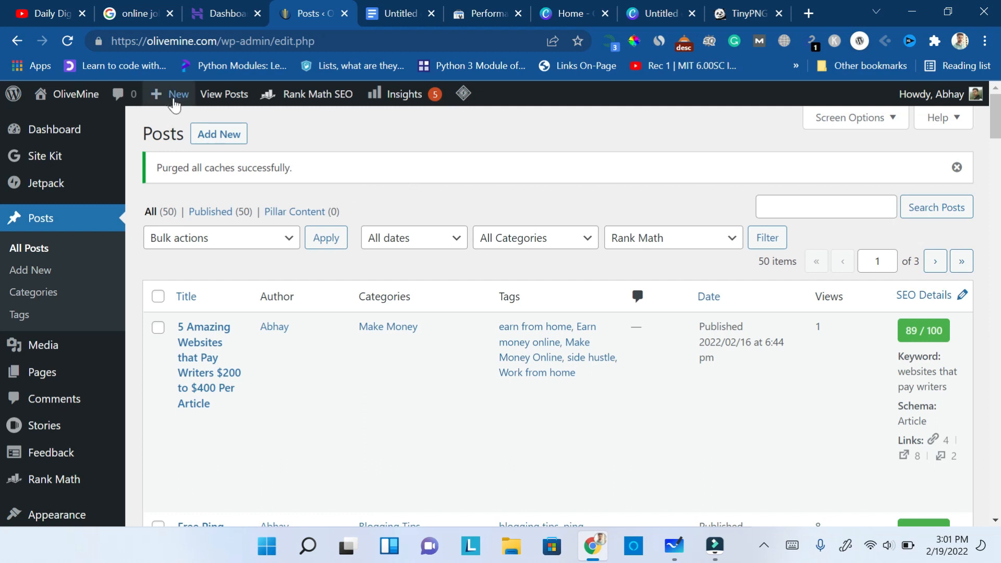
mouse_move(156, 93)
left_click(162, 128)
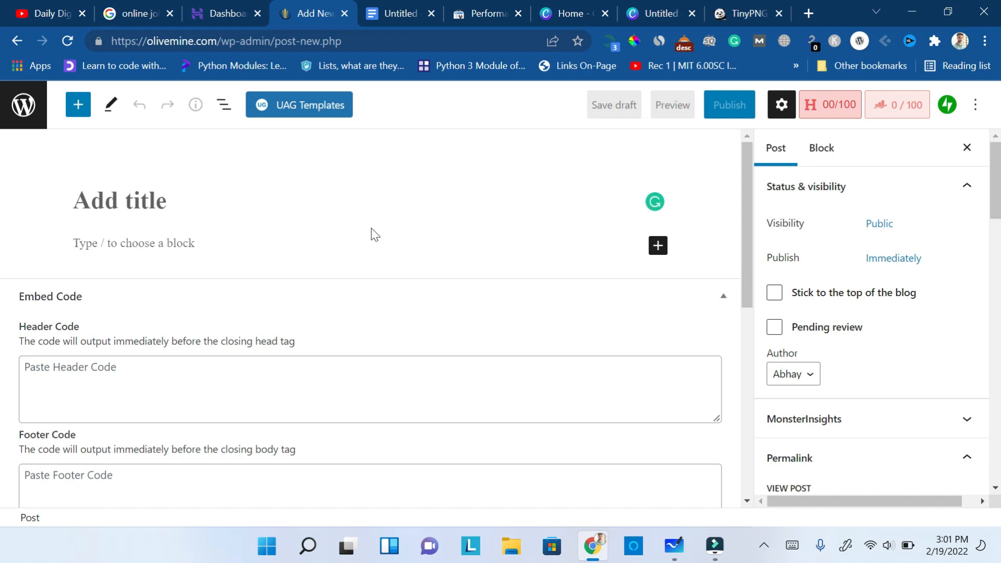
- Copy the title "10 Best Online Jobs for Students to Make Money from Home" from the Google Docs article into the new post's title
left_click(410, 10)
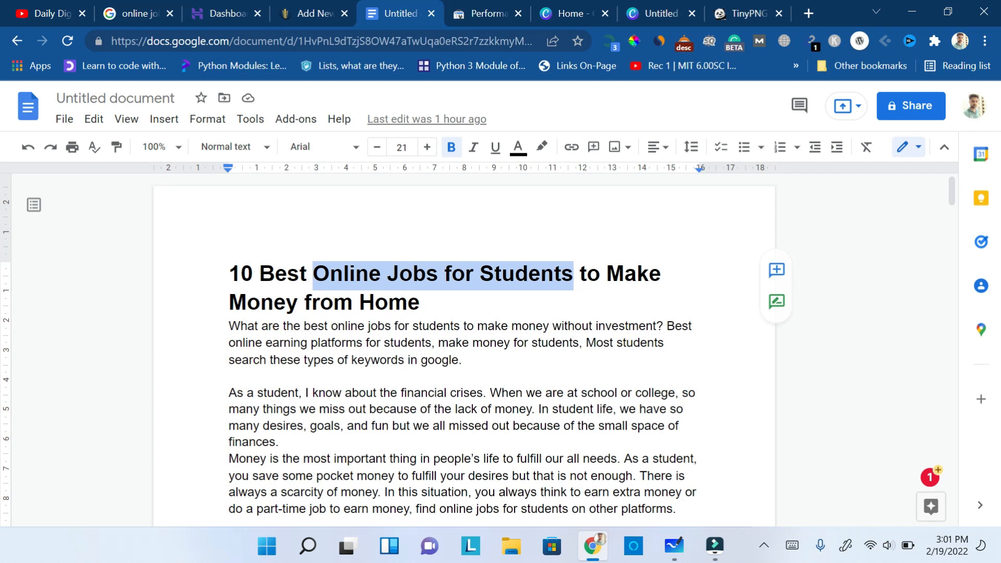
left_click_drag(420, 302, 229, 274)
key("ctrl+c")
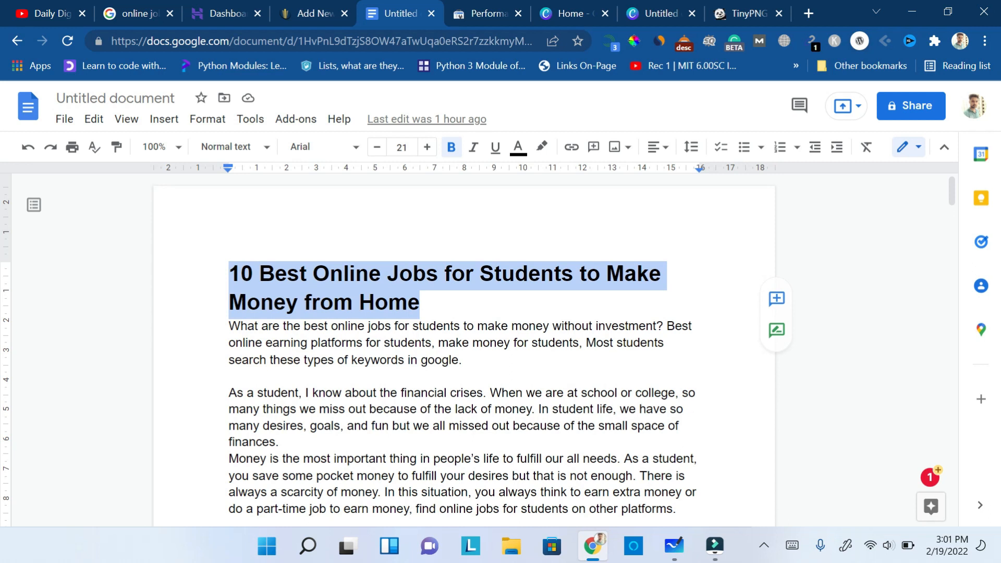
left_click(310, 10)
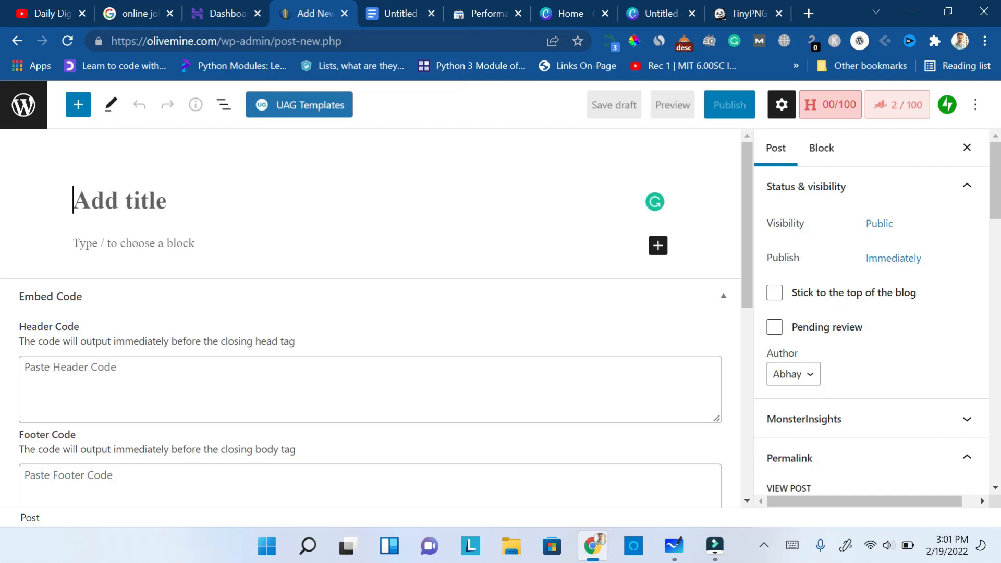
key("ctrl+v")
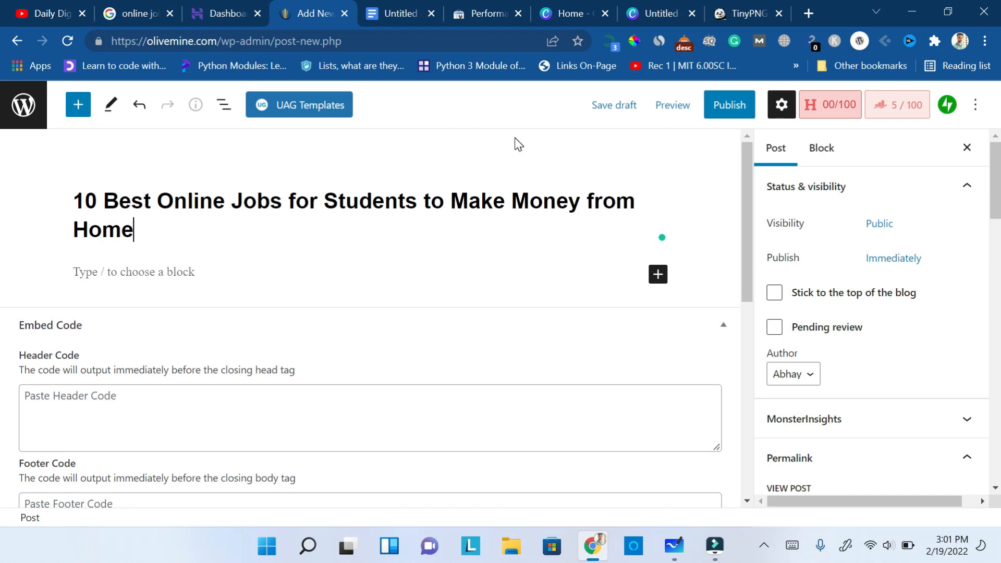
- Copy the article text below the title, through the end of the Conclusion, from the Google Docs document into the post body
left_click(398, 11)
left_click_drag(226, 323, 698, 521)
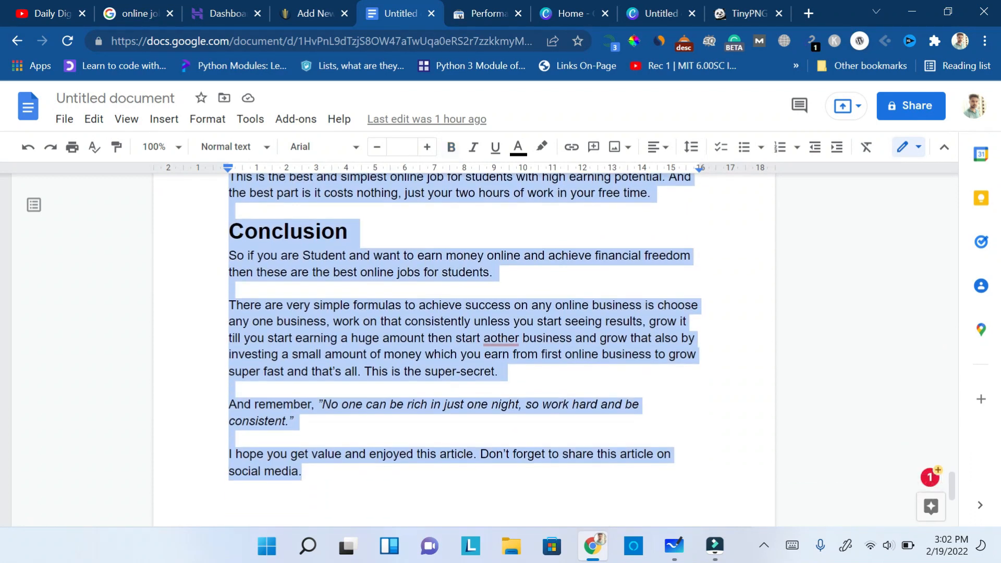
left_click(313, 13)
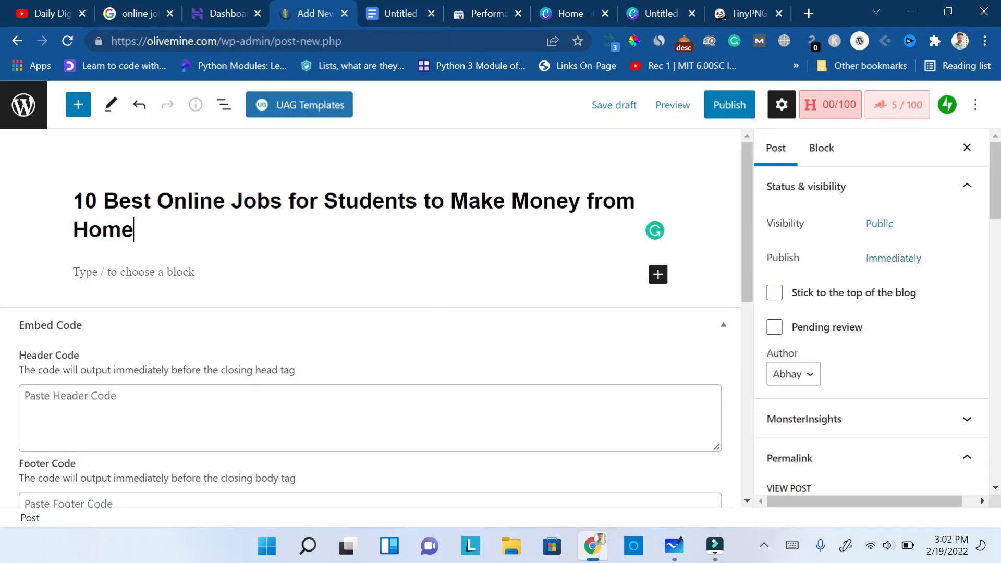
left_click(135, 273)
key("ctrl+v")
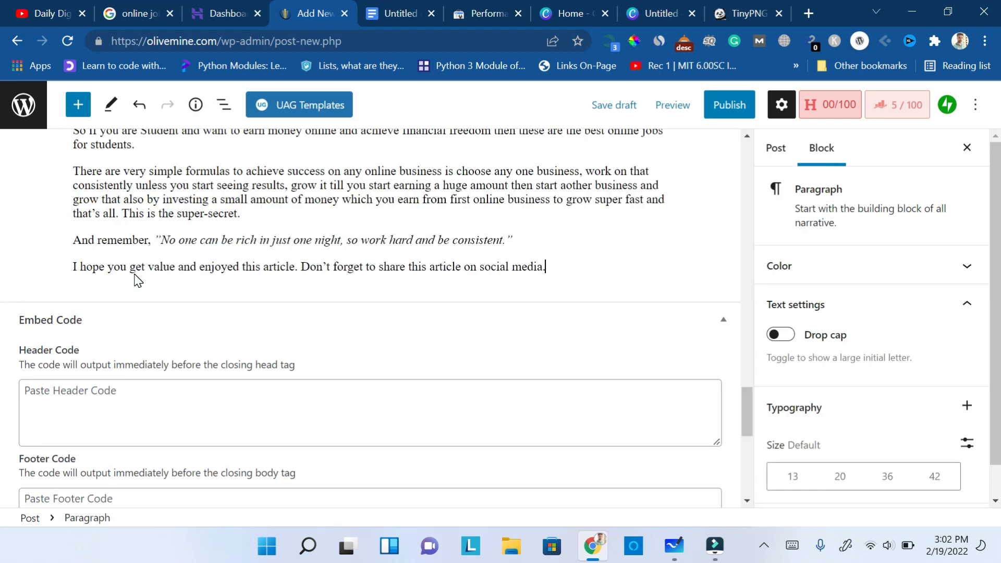
- Transform the "Why a Student should do Online Jobs?" paragraph into an H2 heading
left_click_drag(750, 428, 745, 183)
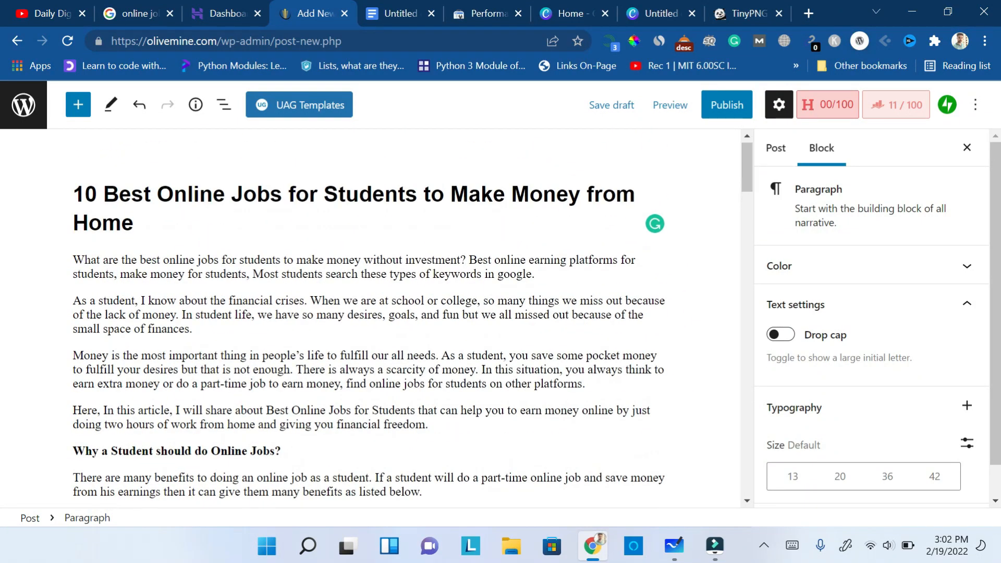
left_click(405, 198)
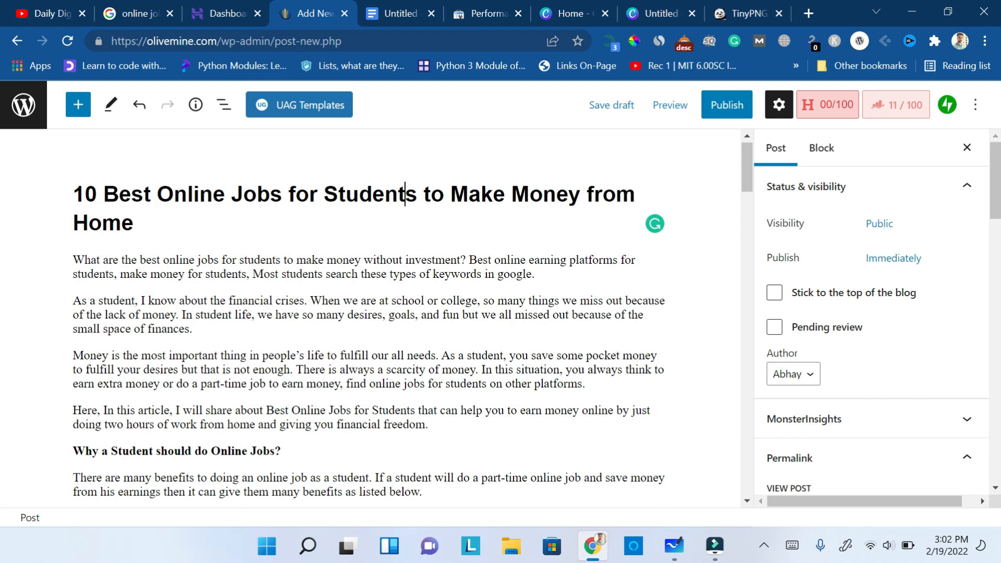
left_click(129, 452)
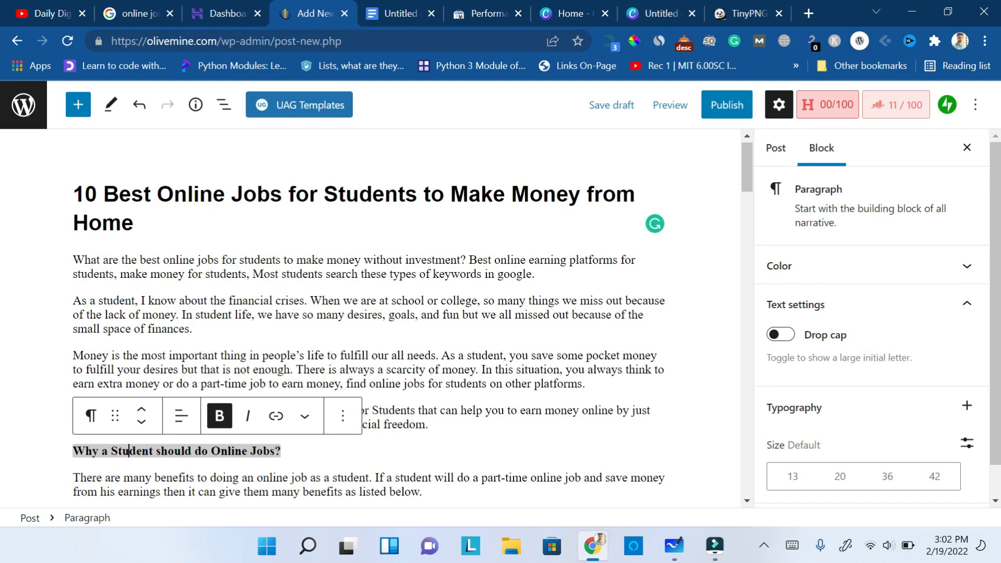
triple_click(248, 451)
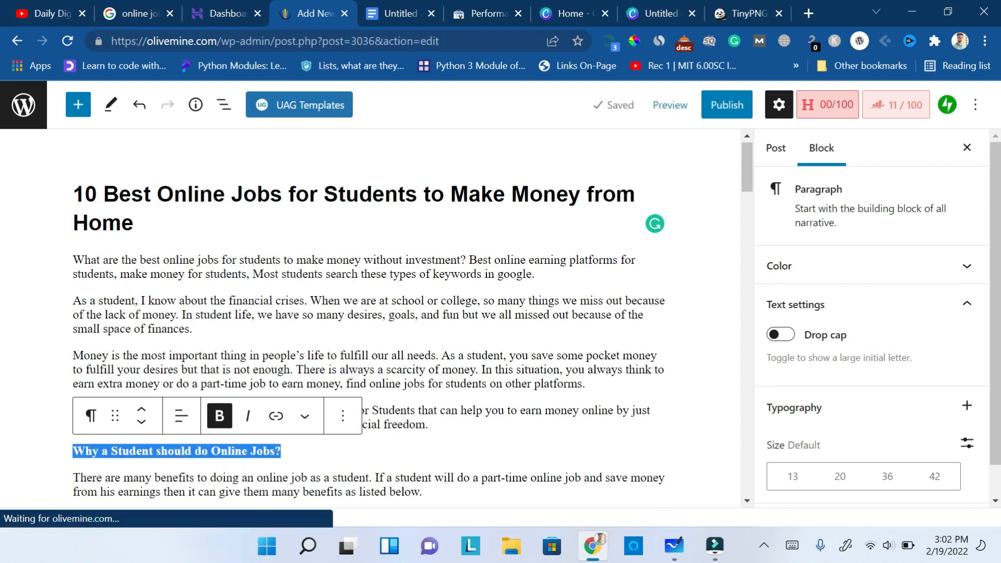
left_click(88, 416)
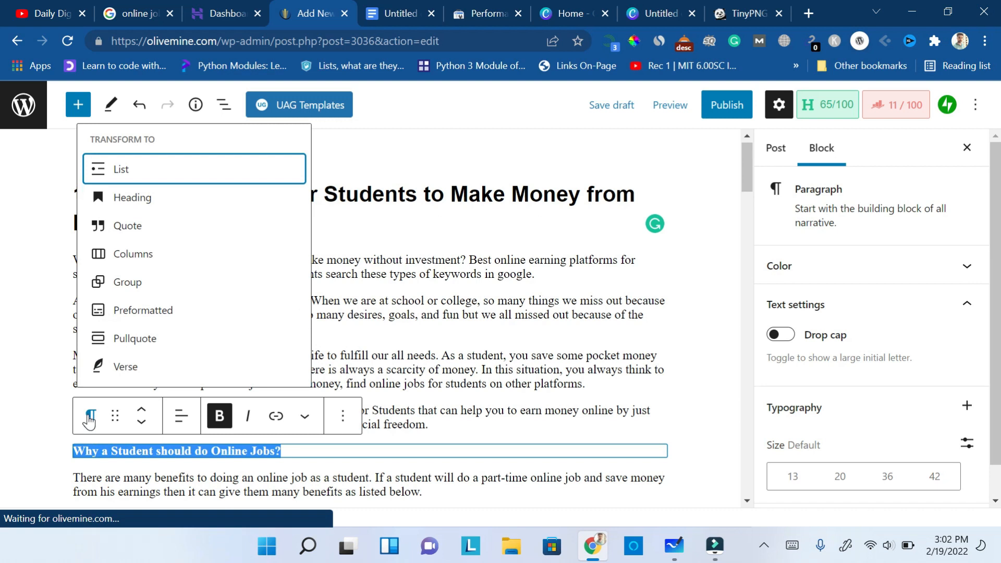
left_click(138, 202)
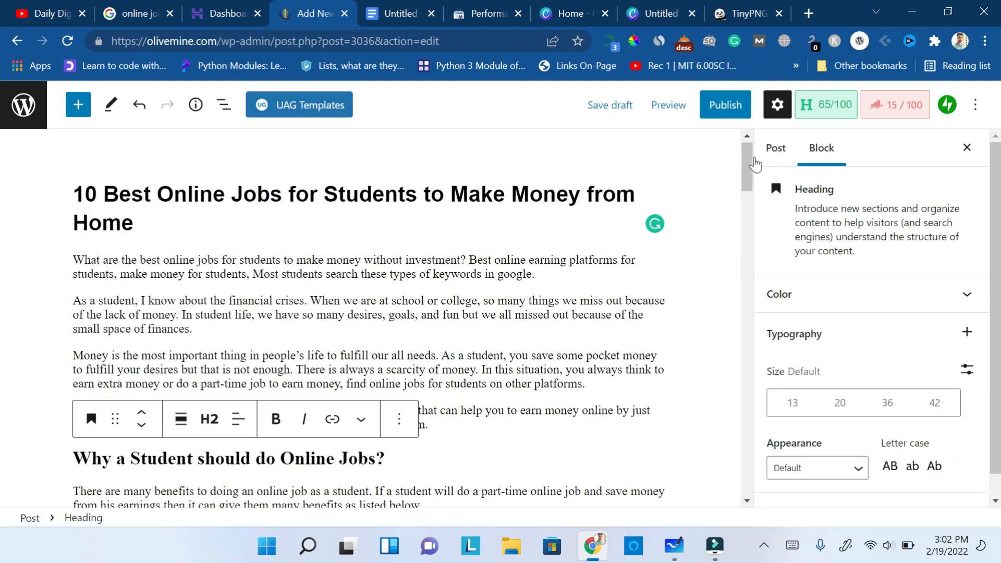
- Transform the "10 Best online Jobs for Students to Earn Money" paragraph into a heading, keeping level H2
scroll(751, 165, "down", 9)
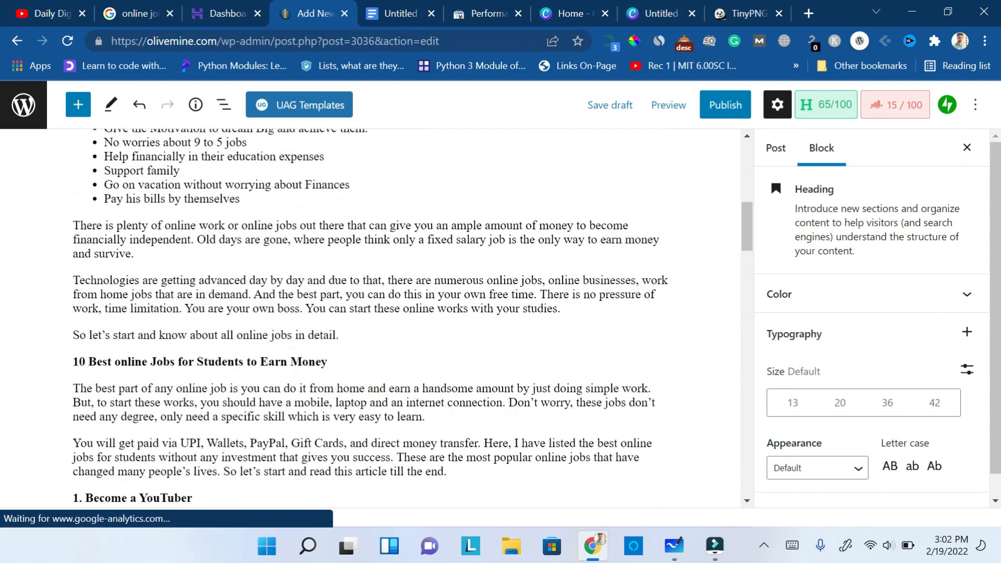
triple_click(269, 361)
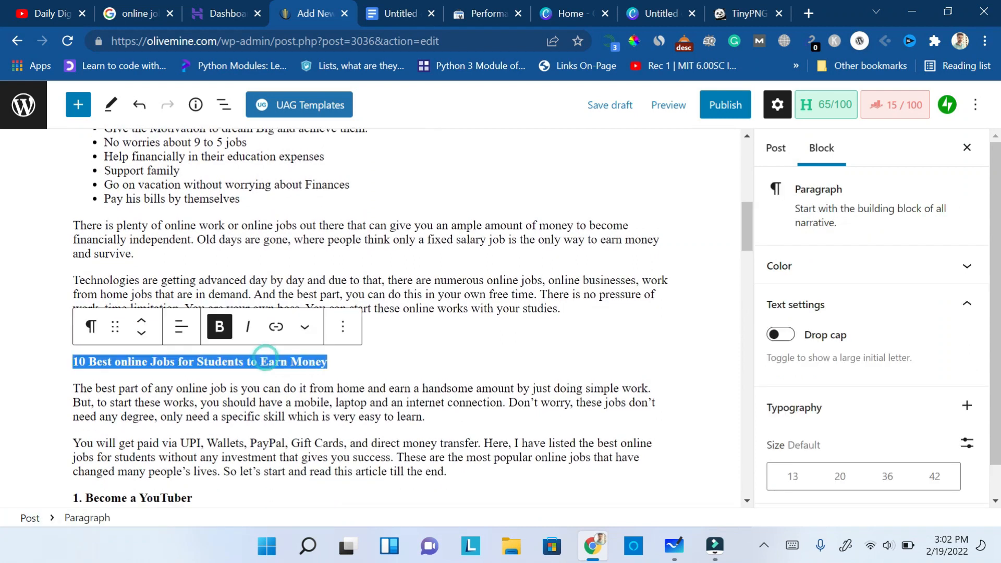
left_click(90, 329)
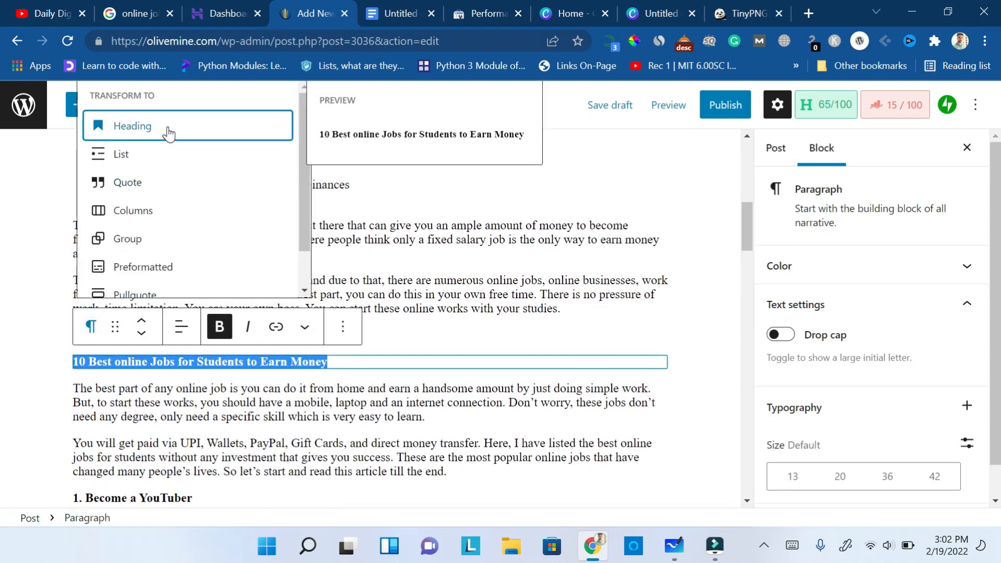
left_click(168, 133)
left_click(214, 333)
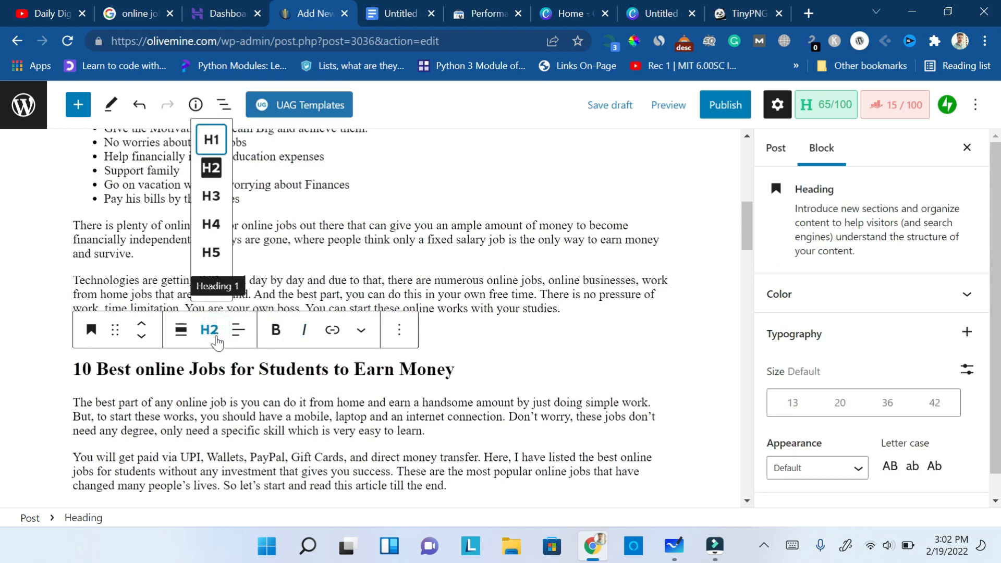
left_click(214, 334)
- Turn the "1. Become a YouTuber" and "2. Start a Blog" paragraphs into H3 headings
left_click_drag(746, 233, 746, 255)
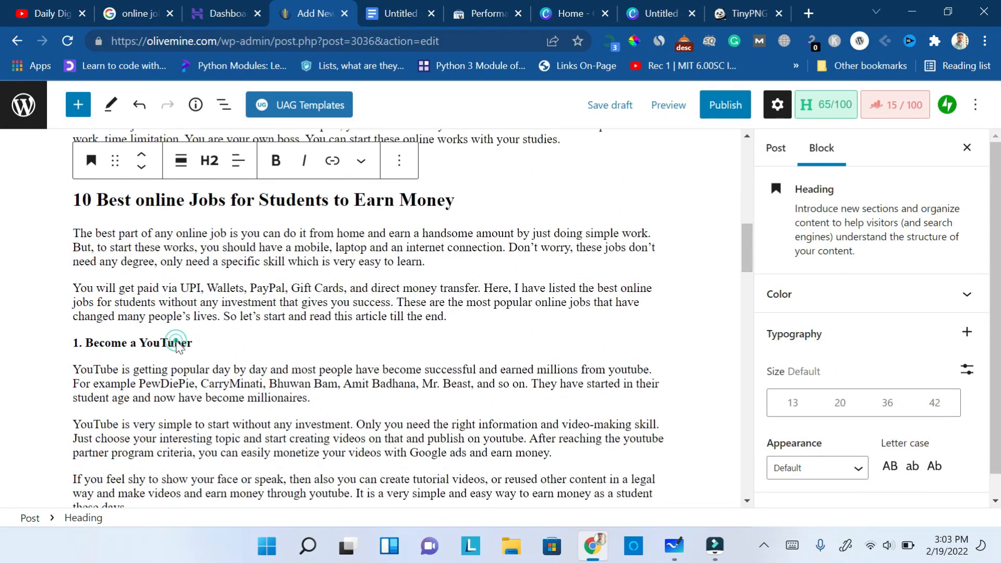
left_click(175, 343)
triple_click(159, 342)
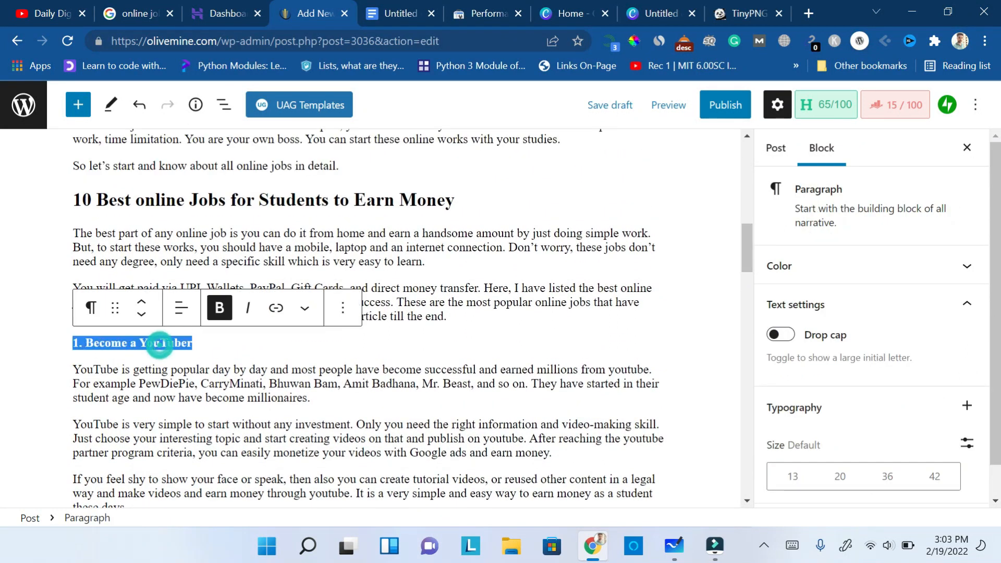
left_click(90, 312)
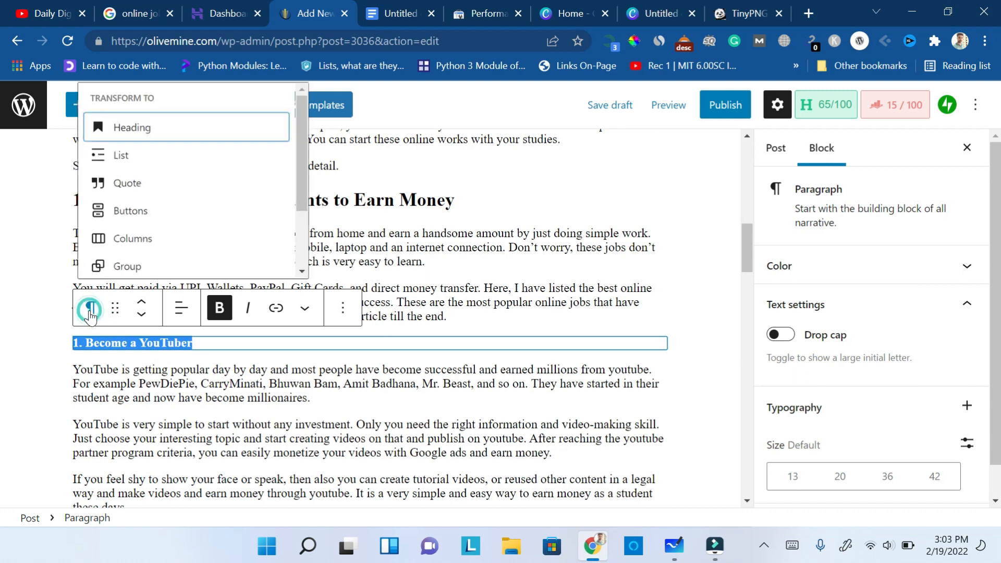
left_click(201, 134)
left_click(209, 311)
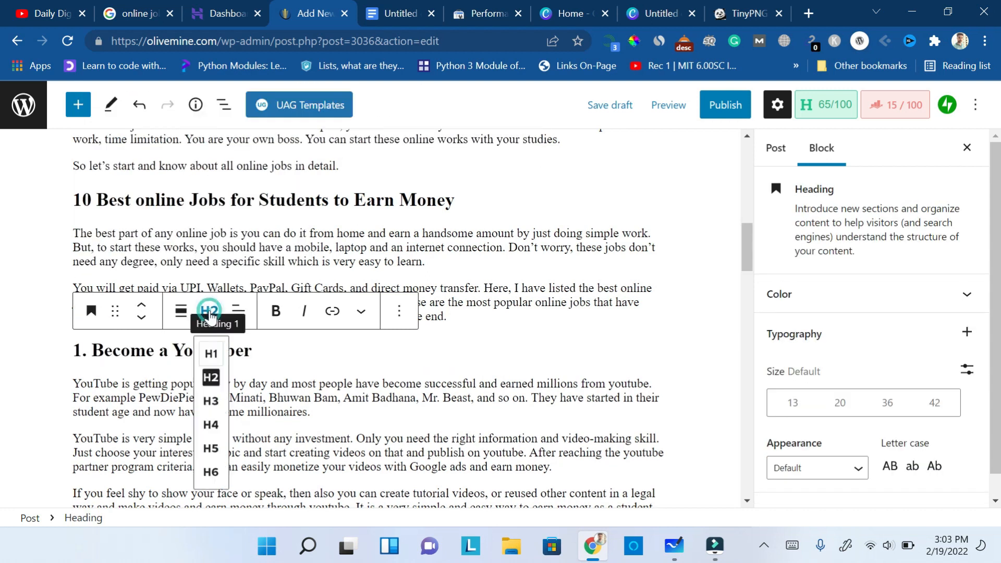
left_click(212, 418)
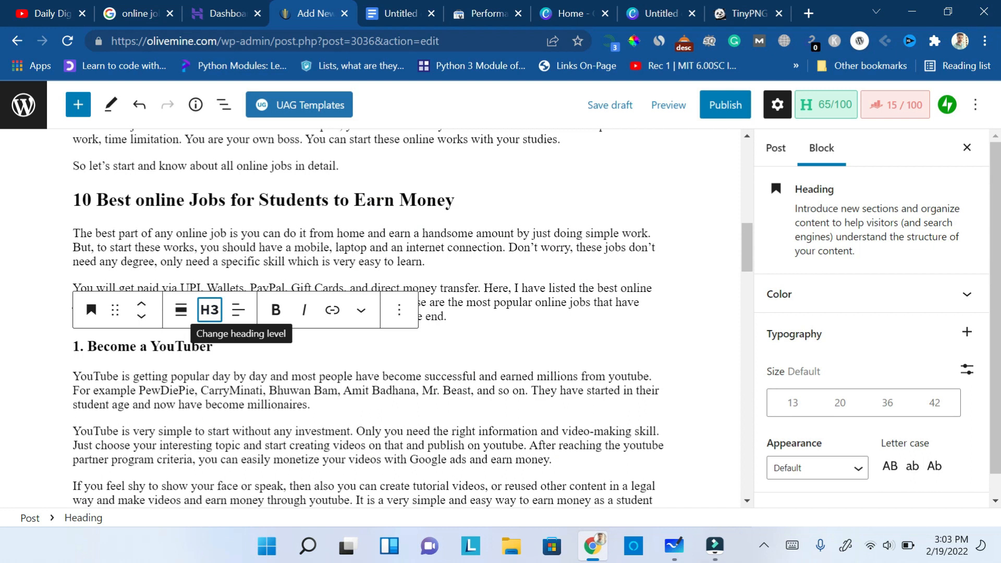
left_click_drag(746, 250, 749, 275)
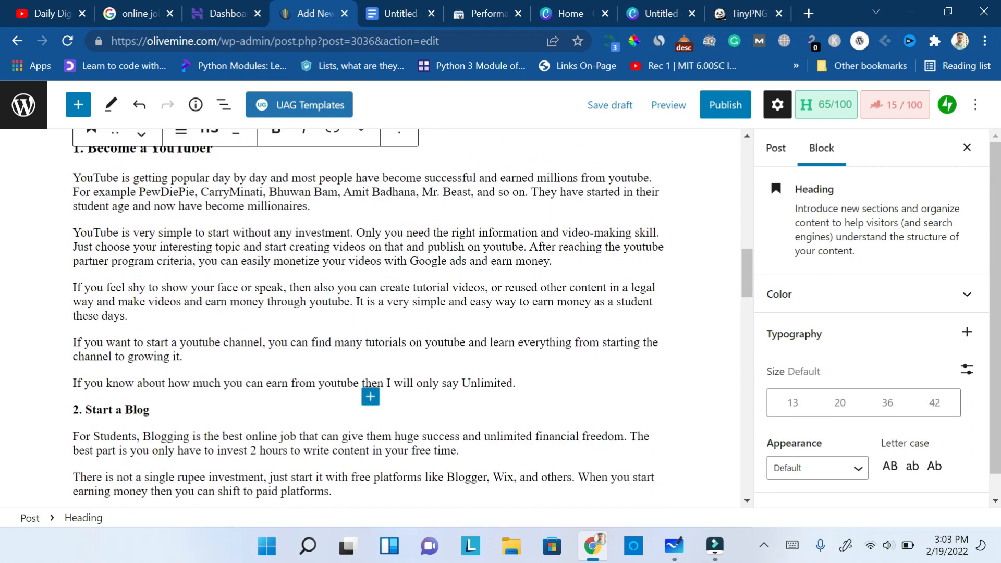
left_click(133, 409)
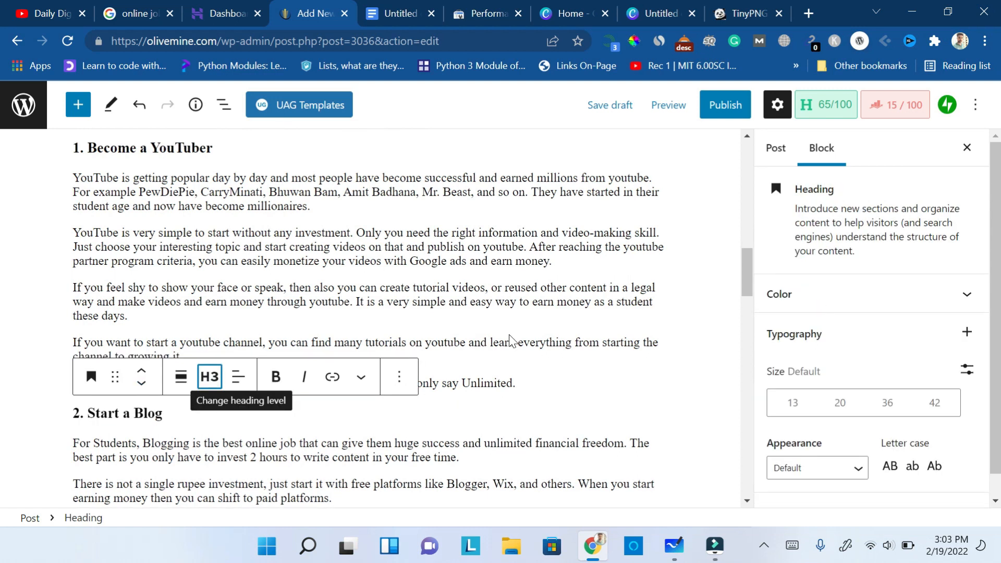
- Show the permalink section in the post settings and save the post as a draft
left_click_drag(749, 284, 743, 175)
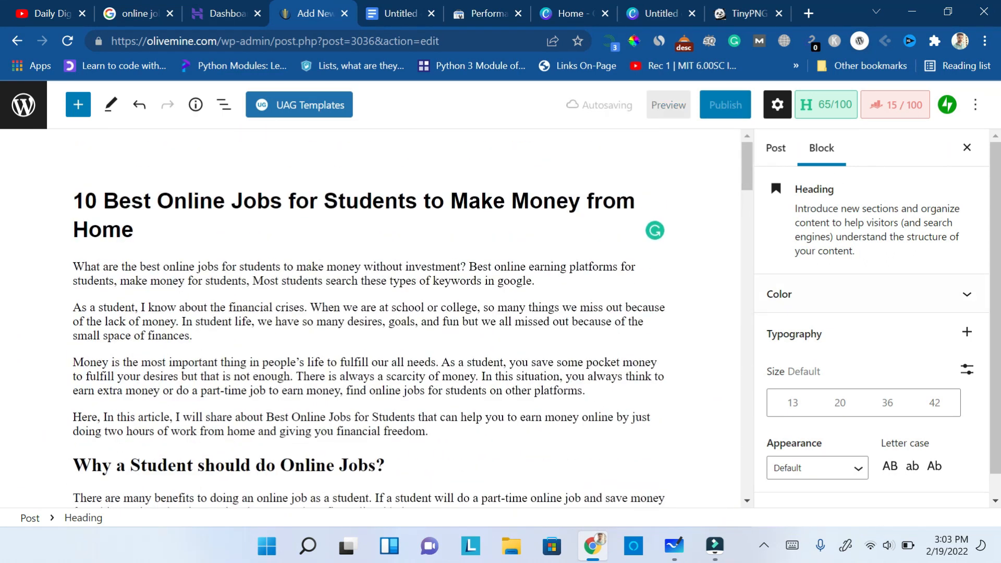
left_click(777, 156)
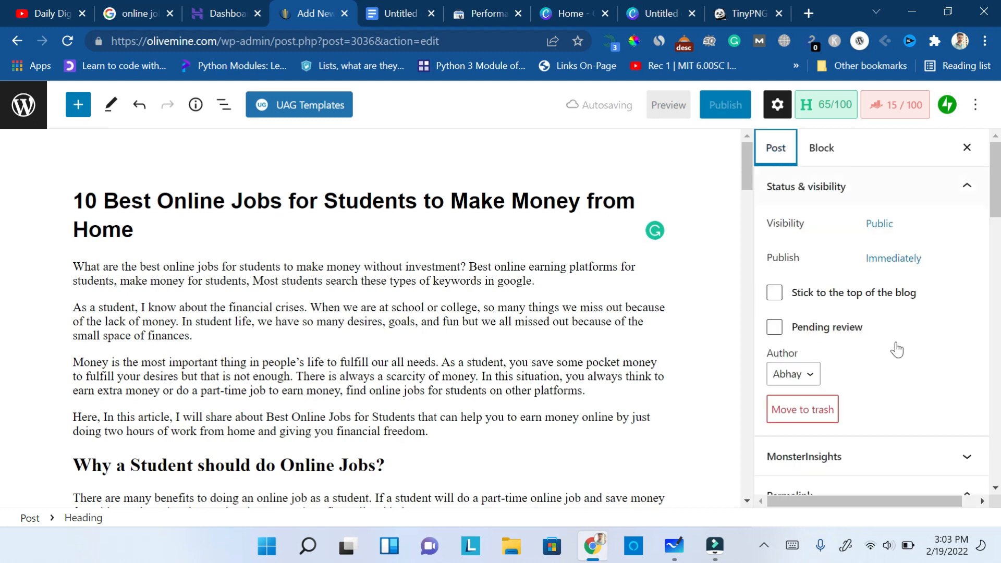
scroll(995, 208, "down", 5)
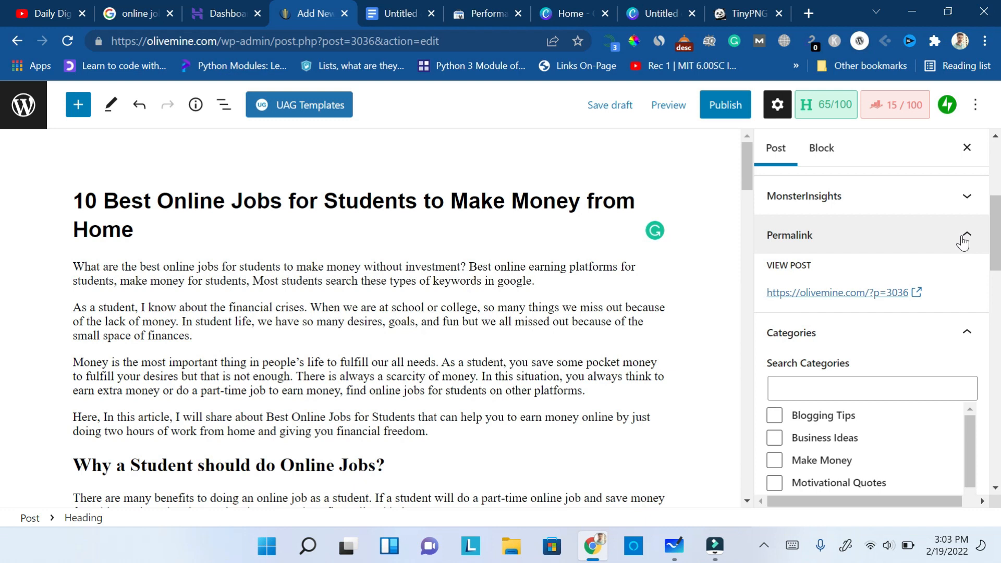
left_click(598, 114)
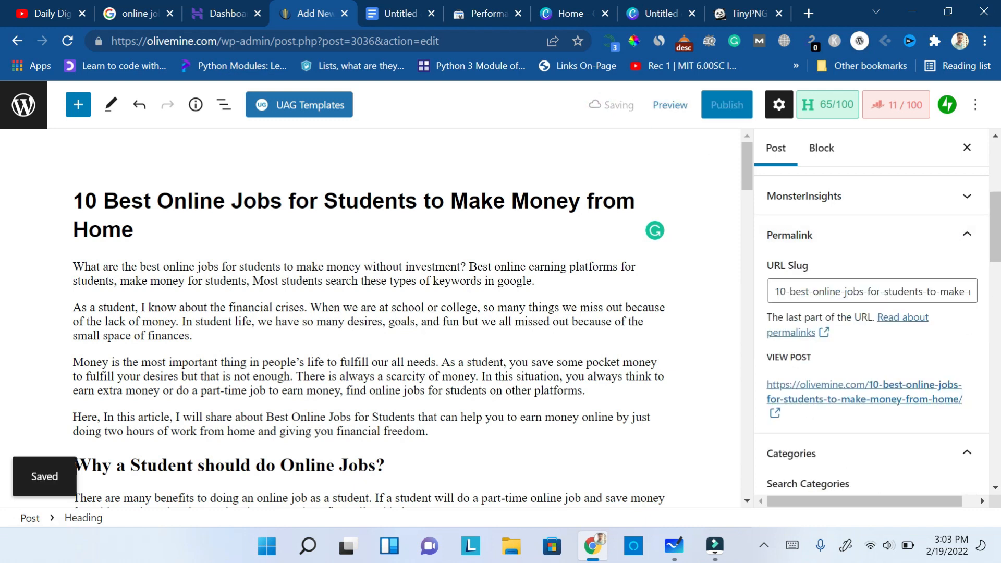
- Shorten the post's URL slug to "online-jobs-for-students"
left_click(811, 291)
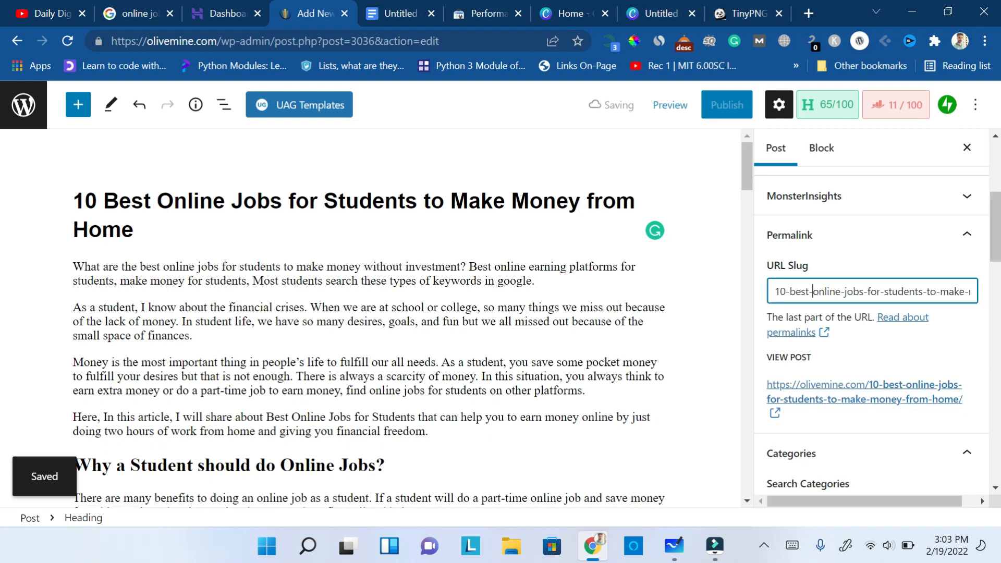
key("BackSpace")
key("BackSpace")
key("BackSpace")
key("BackSpace")
key("BackSpace")
key("BackSpace")
key("BackSpace")
key("BackSpace")
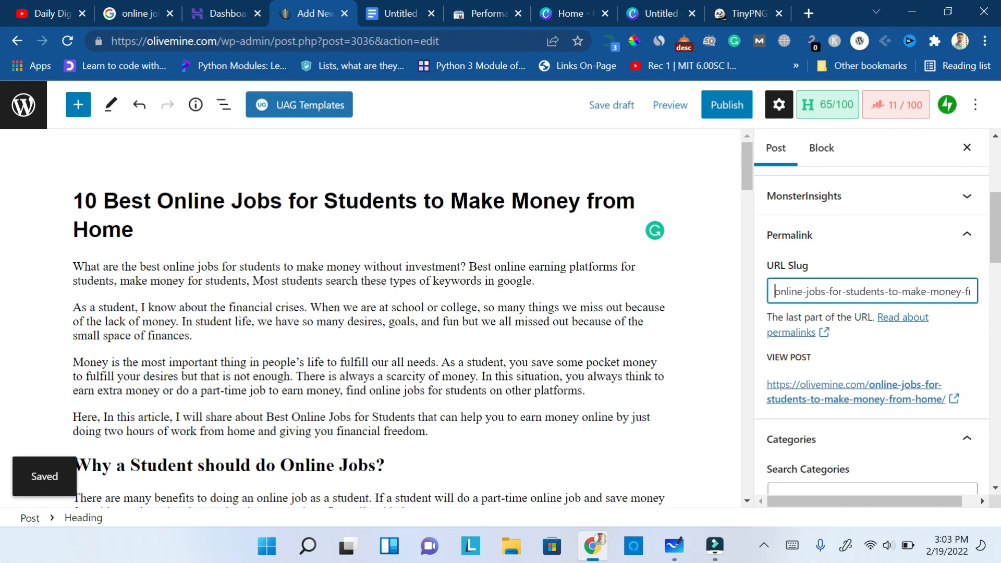
left_click(969, 292)
key("BackSpace")
key("BackSpace")
key("BackSpace")
key("BackSpace")
key("BackSpace")
key("BackSpace")
key("BackSpace")
key("BackSpace")
key("BackSpace")
key("BackSpace")
key("BackSpace")
key("BackSpace")
key("BackSpace")
key("BackSpace")
key("BackSpace")
key("BackSpace")
key("BackSpace")
key("BackSpace")
key("BackSpace")
key("BackSpace")
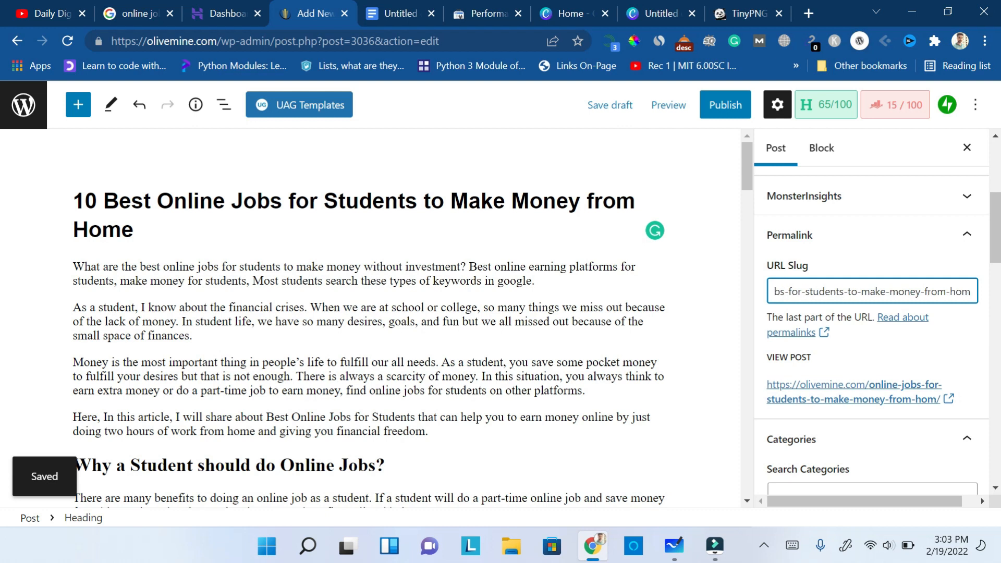
key("BackSpace")
key("BackSpace")
key("BackSpace")
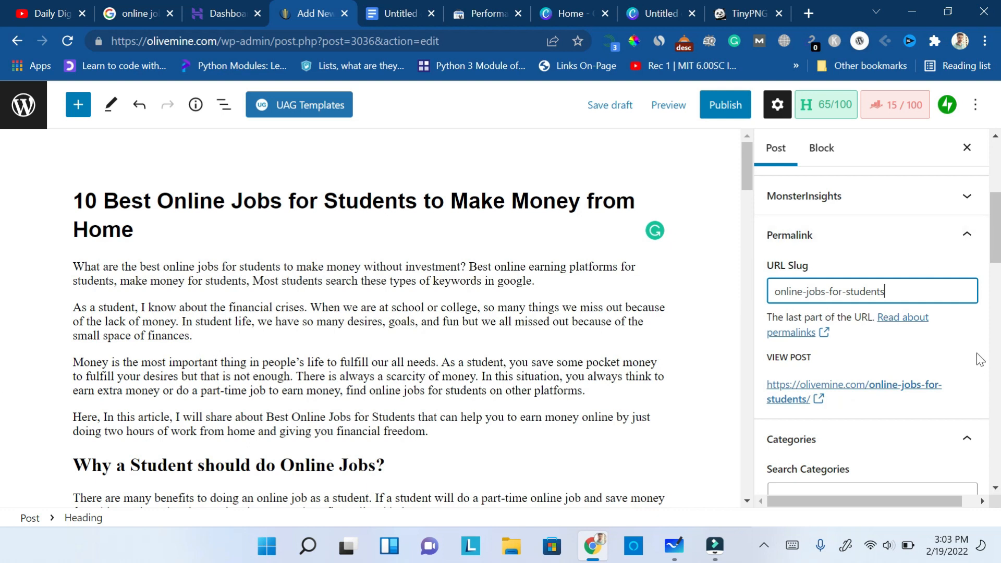
- Assign the post to the Make Money category and remove it from Uncategorized
left_click(996, 250)
left_click_drag(996, 250, 996, 295)
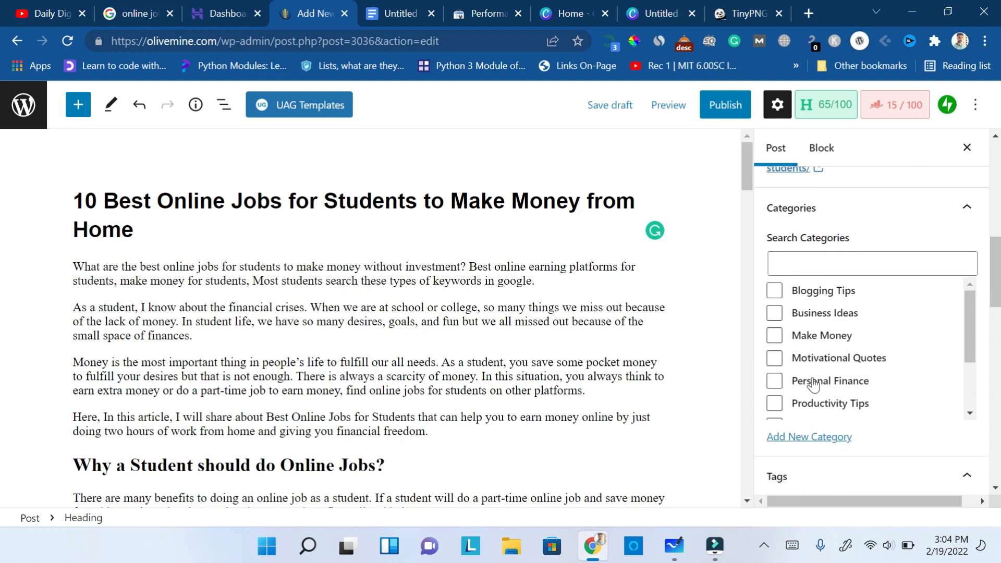
left_click(775, 335)
scroll(972, 333, "down", 3)
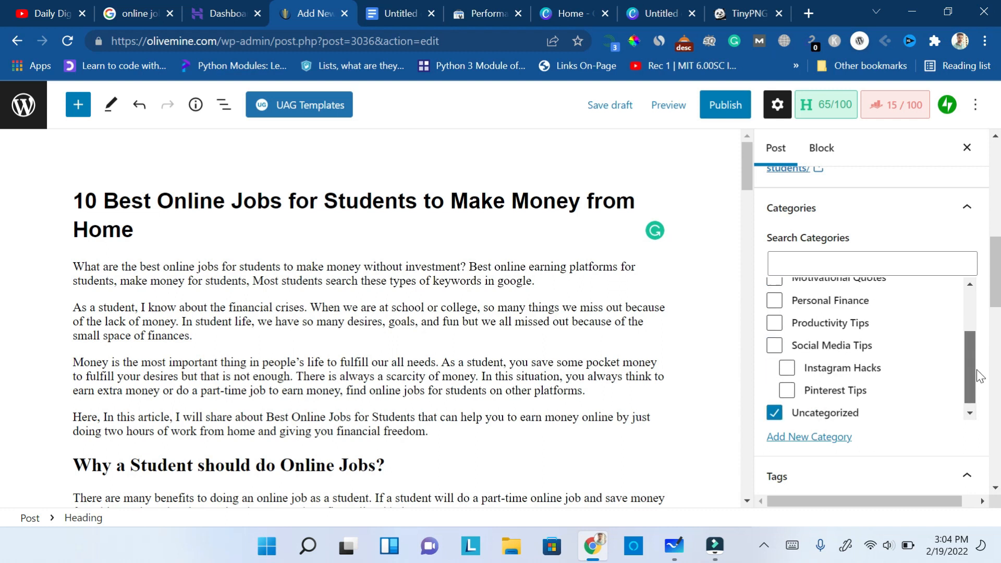
left_click(774, 406)
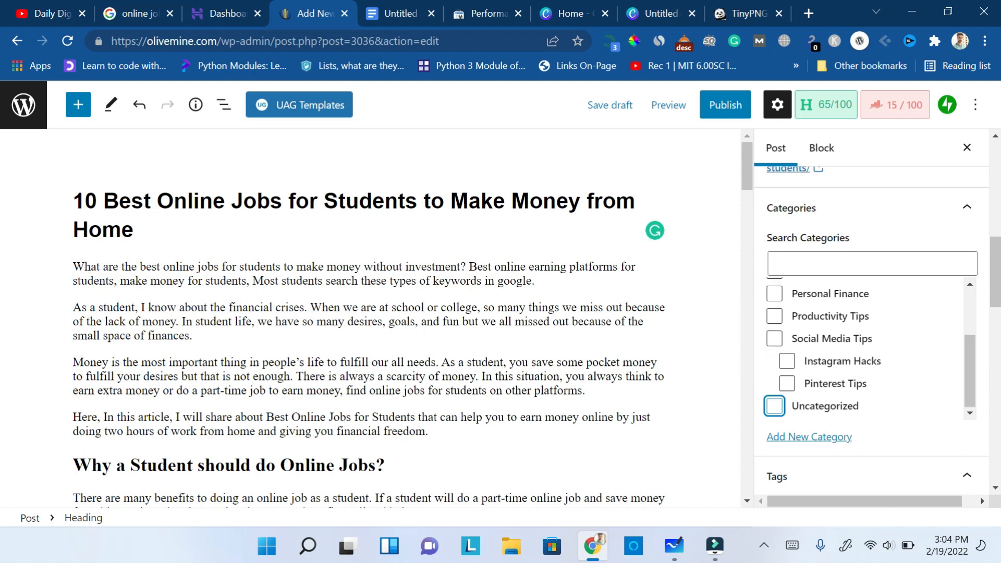
- Add the tag "online jobs for students" to the post
scroll(871, 339, "down", 4)
left_click(871, 316)
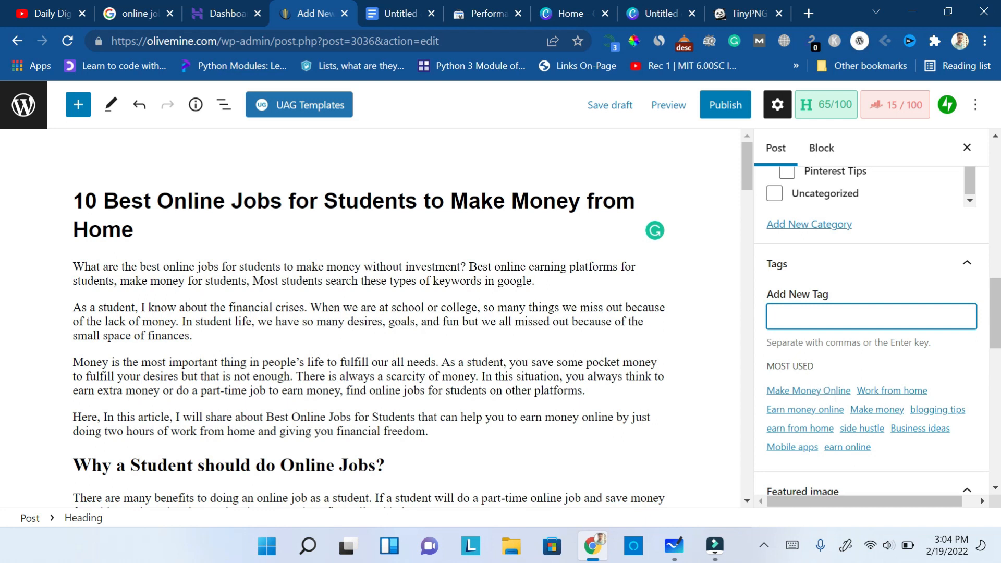
type("online jobs for students")
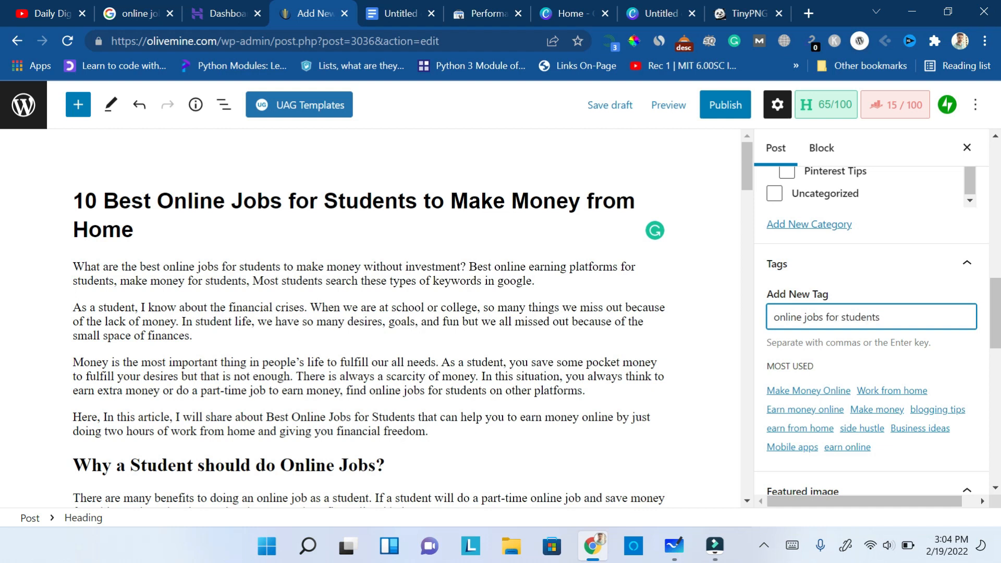
key("Return")
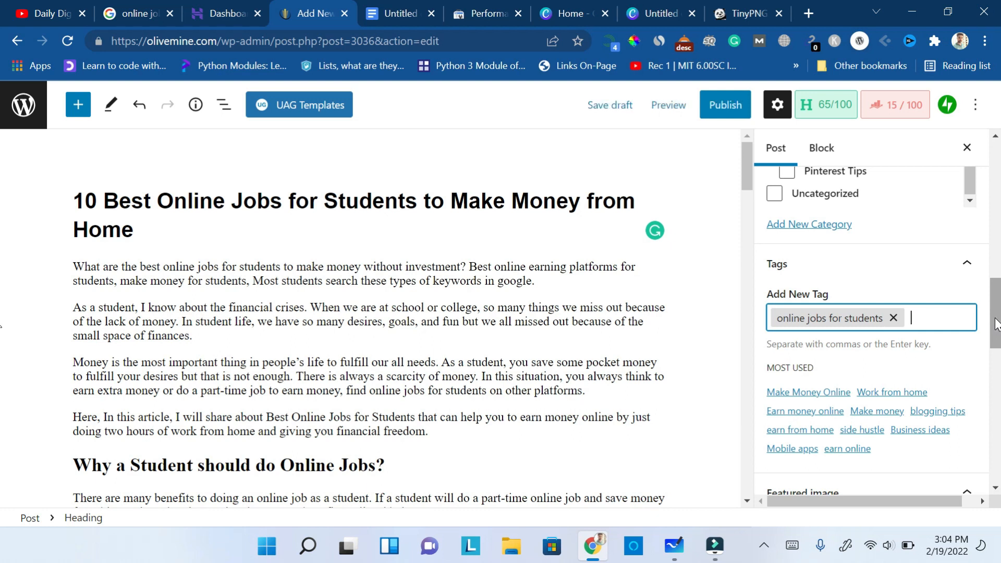
- Set "online jobs for students" as the post's focus keyword in Rank Math
scroll(996, 323, "up", 10)
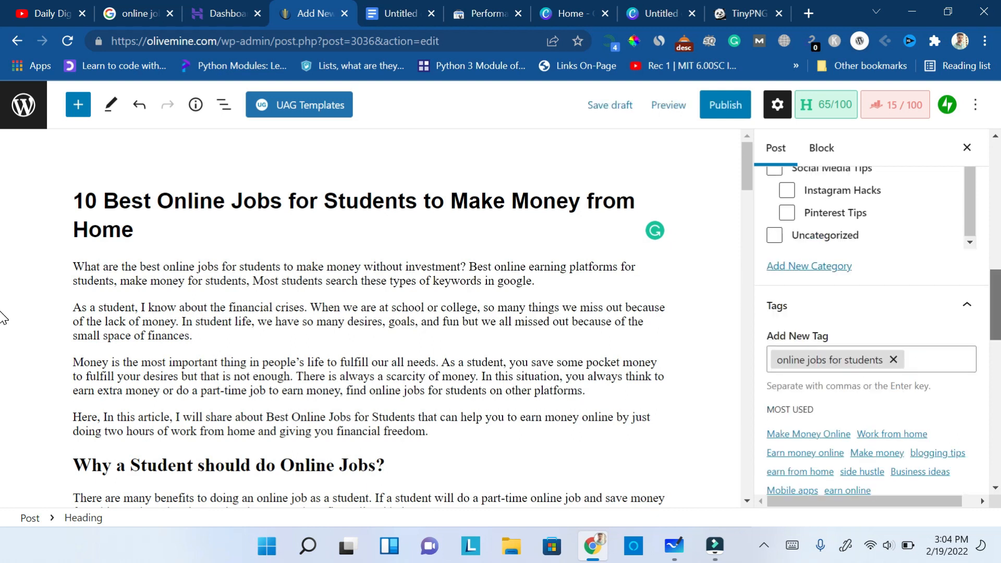
left_click(894, 110)
scroll(997, 241, "down", 1)
scroll(997, 241, "down", 3)
left_click(855, 295)
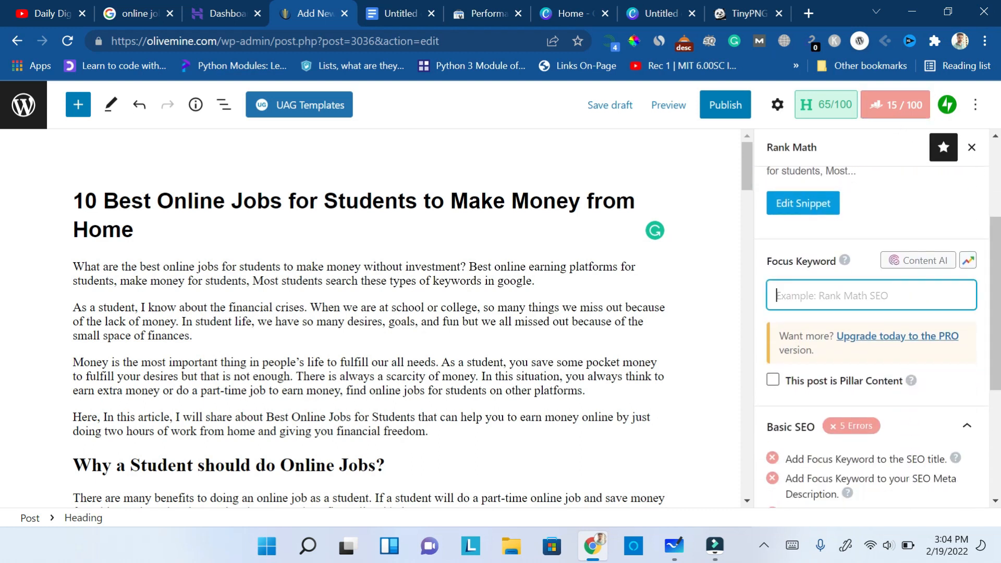
type("olib")
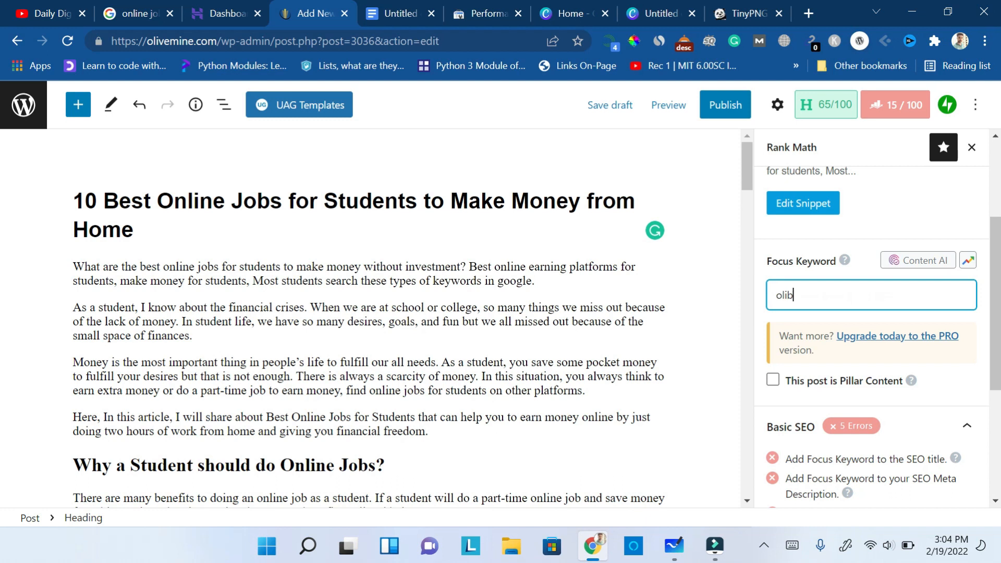
type("ne jobs for students")
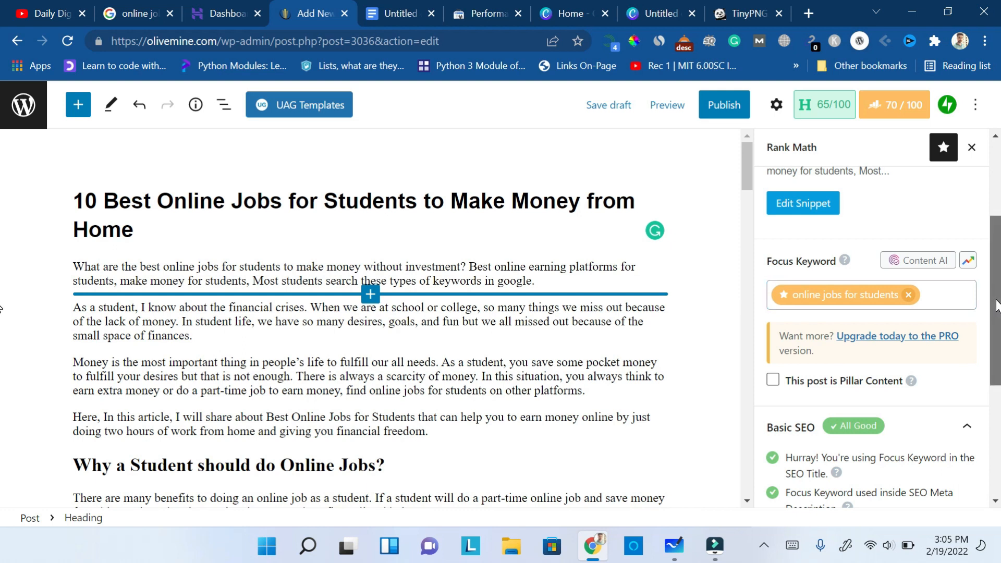
- Examine the Basic SEO checks against the post title and search preview, and expand the Additional checks to read them
scroll(995, 305, "down", 4)
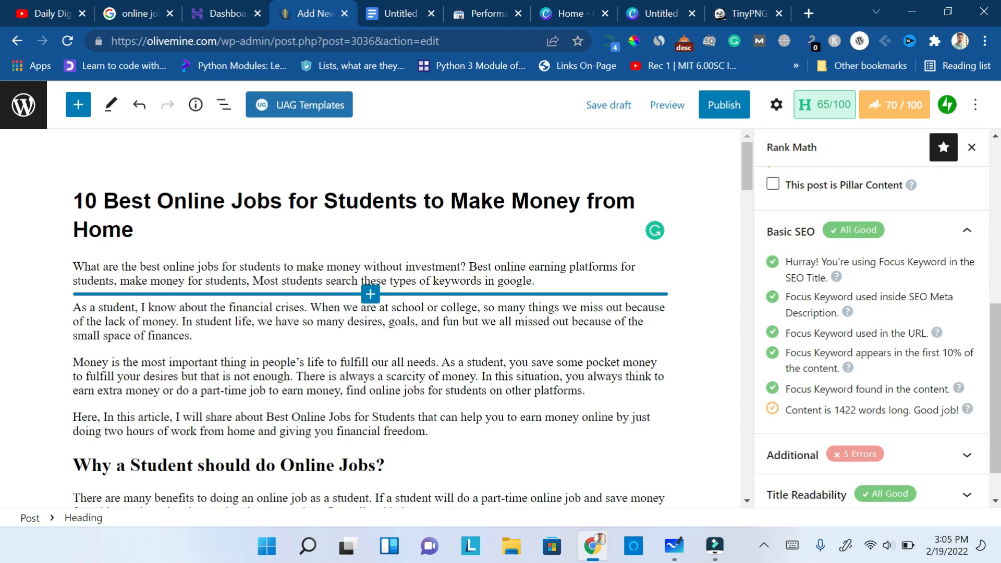
left_click_drag(418, 201, 157, 200)
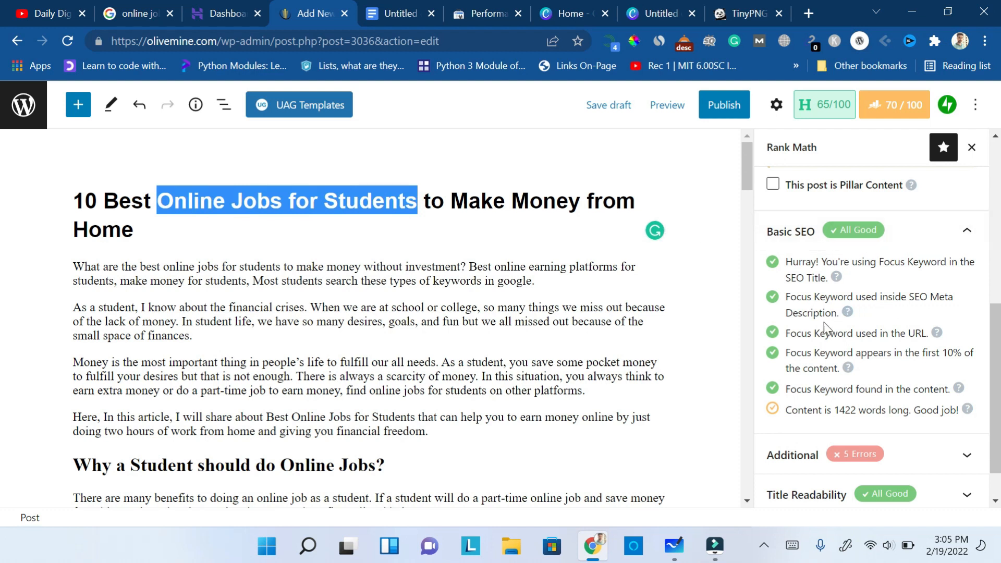
left_click_drag(999, 338, 999, 191)
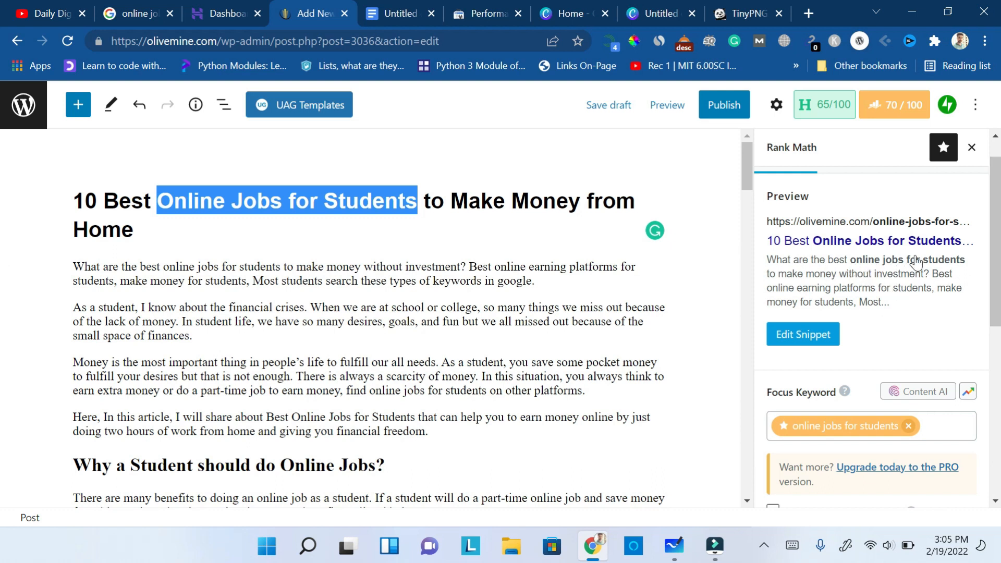
left_click_drag(996, 262, 996, 438)
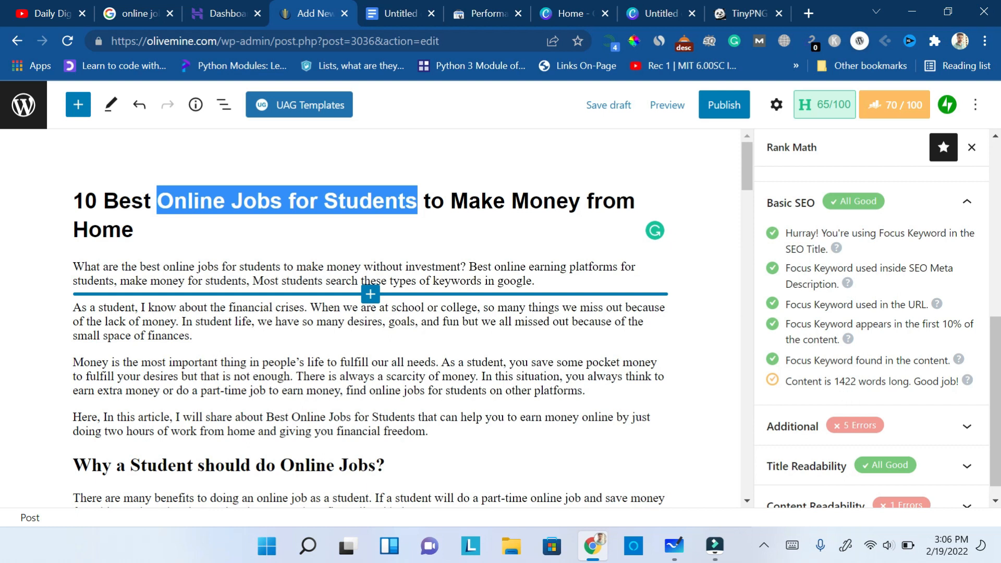
left_click_drag(999, 375, 1000, 418)
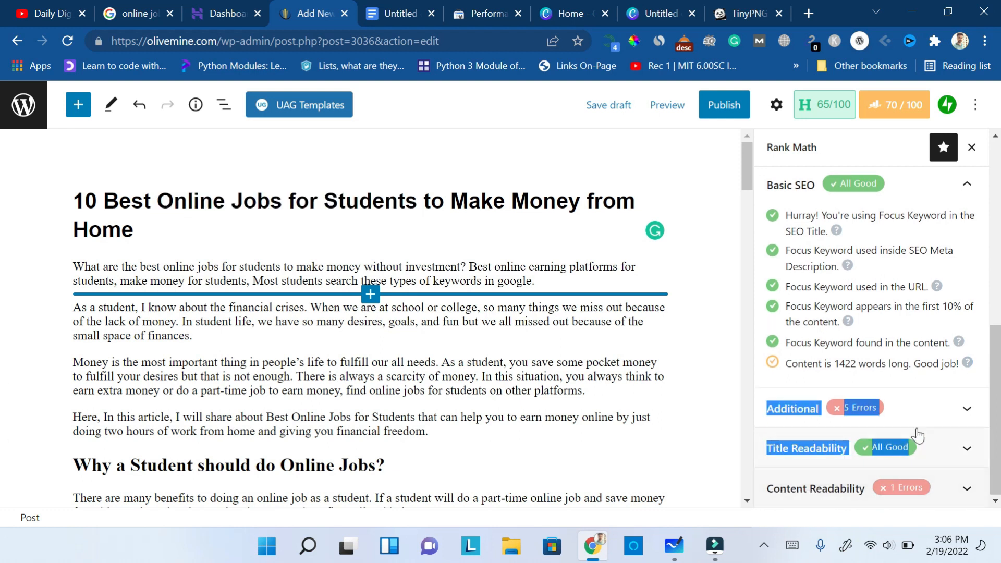
left_click(964, 406)
scroll(964, 406, "down", 1)
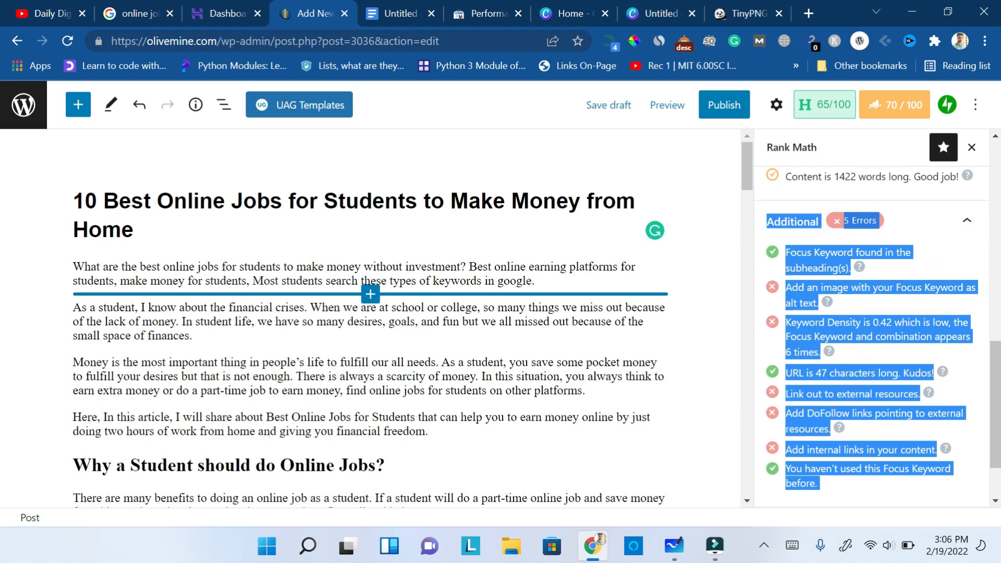
left_click_drag(745, 161, 745, 215)
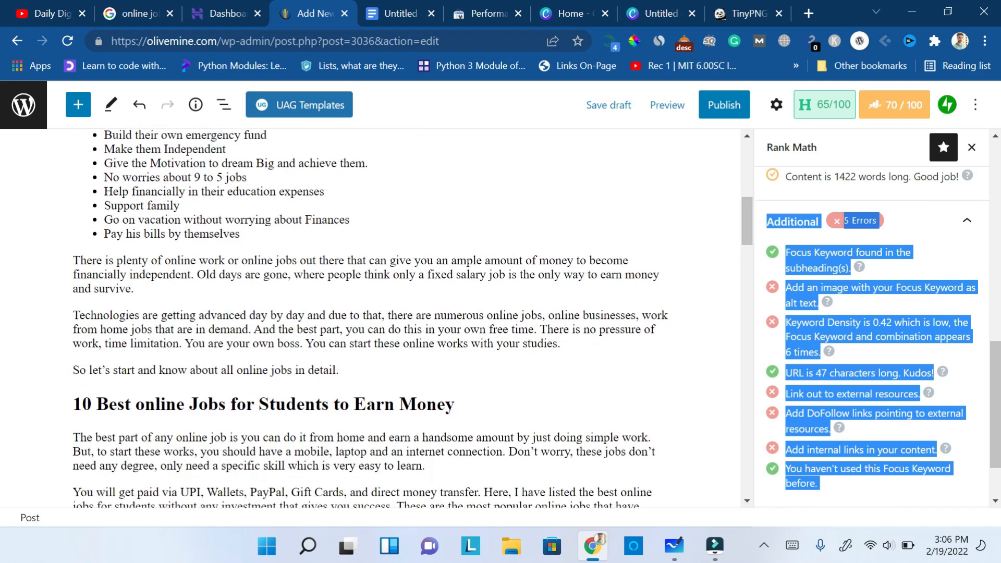
left_click(969, 256)
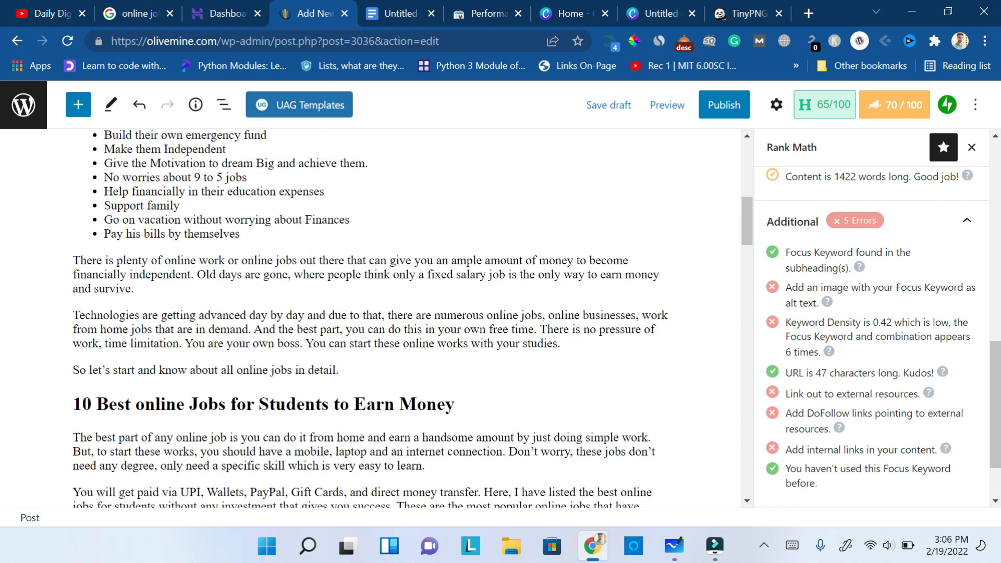
- Add "online jobs" as a second focus keyword and check the keyword density in the Additional checks
left_click_drag(998, 384, 997, 229)
left_click(948, 355)
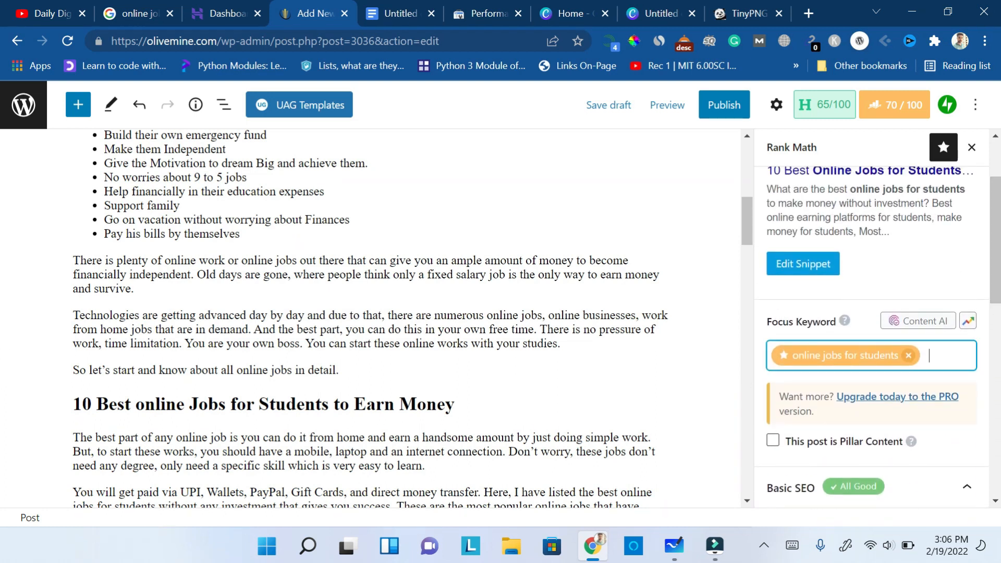
type("online jobs")
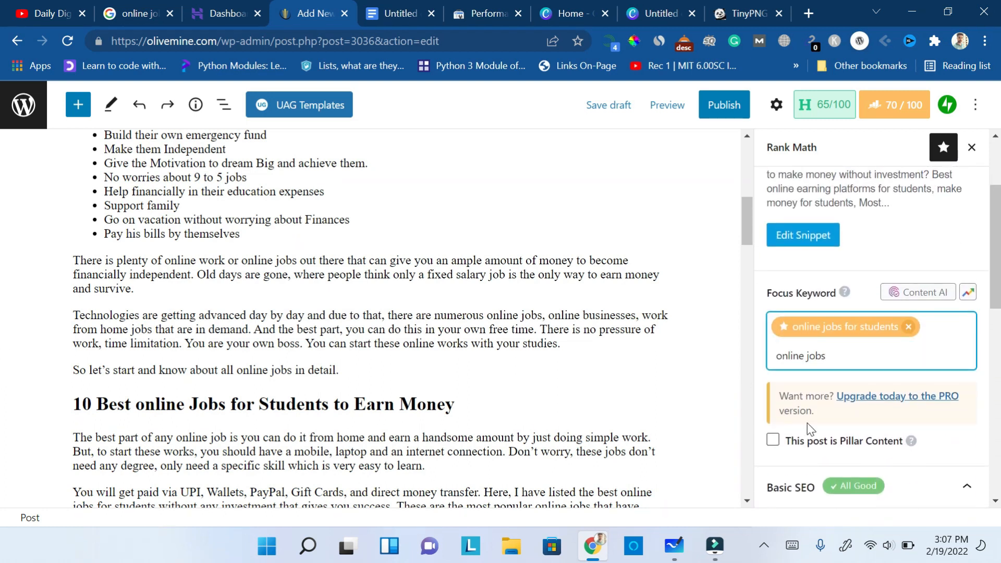
key("Return")
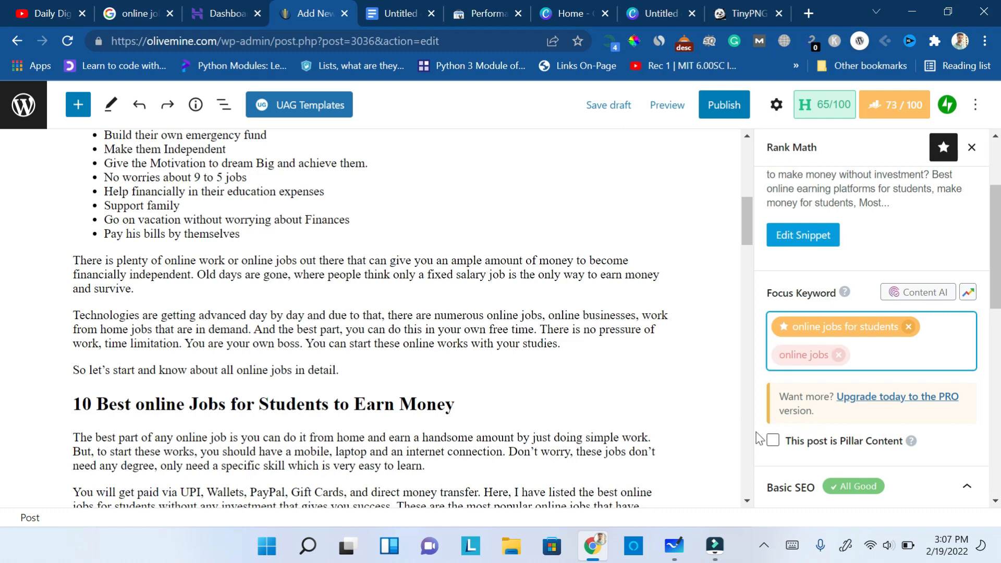
left_click_drag(996, 282, 996, 450)
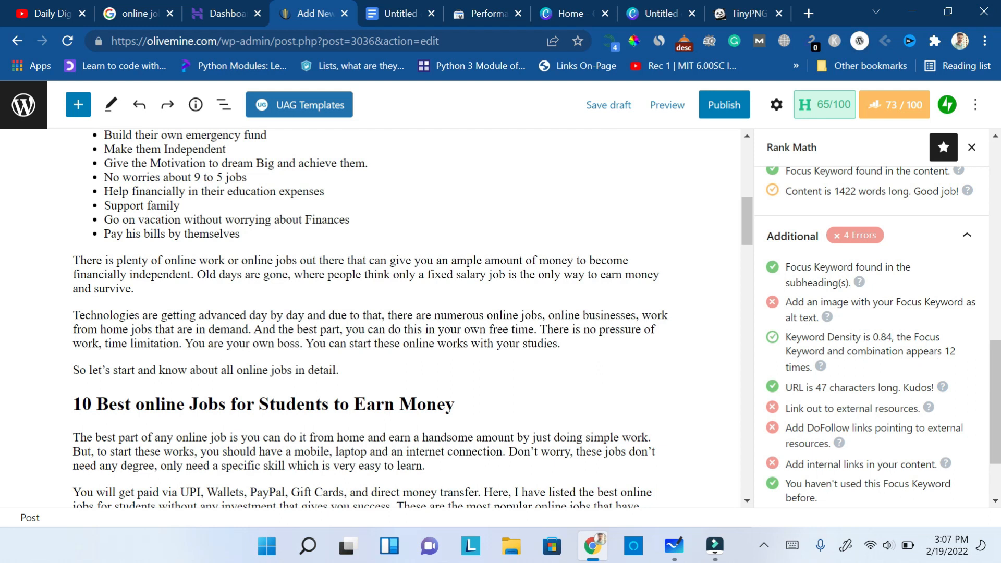
- Add "make money" as a third focus keyword and review the Additional checks again
mouse_move(999, 392)
left_mouse_down()
mouse_move(999, 336)
mouse_move(999, 419)
mouse_move(999, 251)
left_mouse_up()
left_click(881, 272)
type("make money")
key("Return")
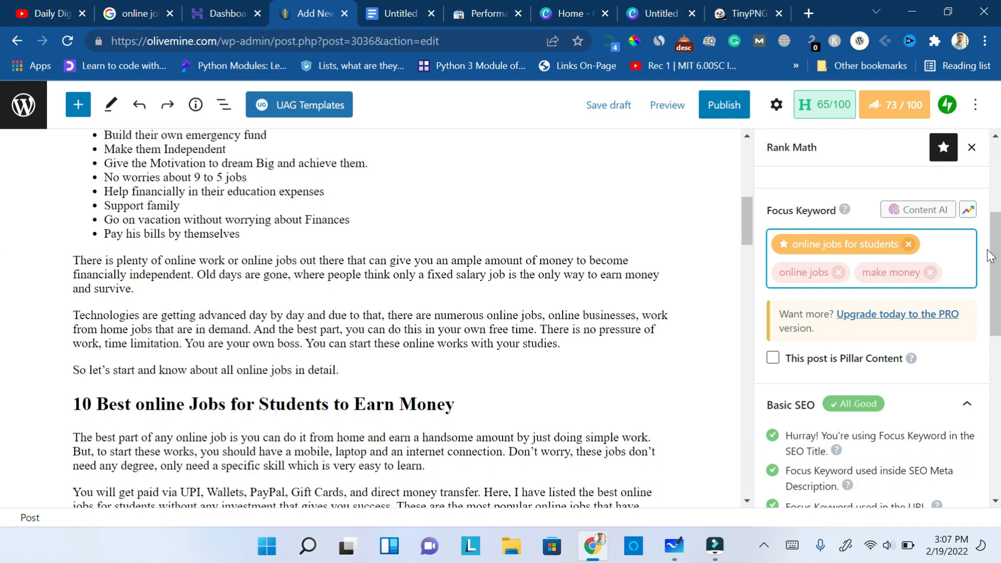
scroll(870, 333, "down", 10)
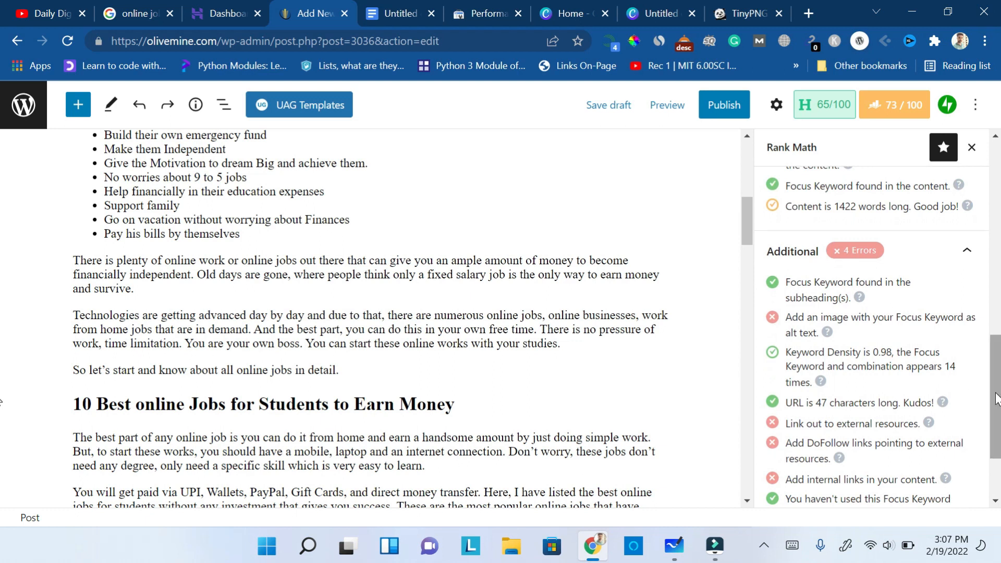
scroll(996, 407, "down", 2)
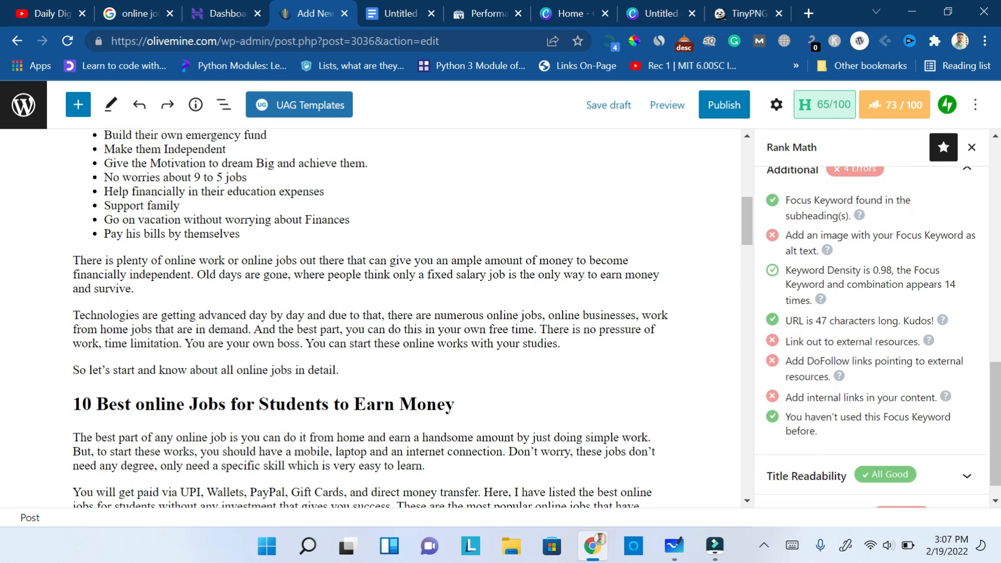
mouse_move(1000, 412)
left_mouse_down()
mouse_move(998, 260)
mouse_move(998, 411)
left_mouse_up()
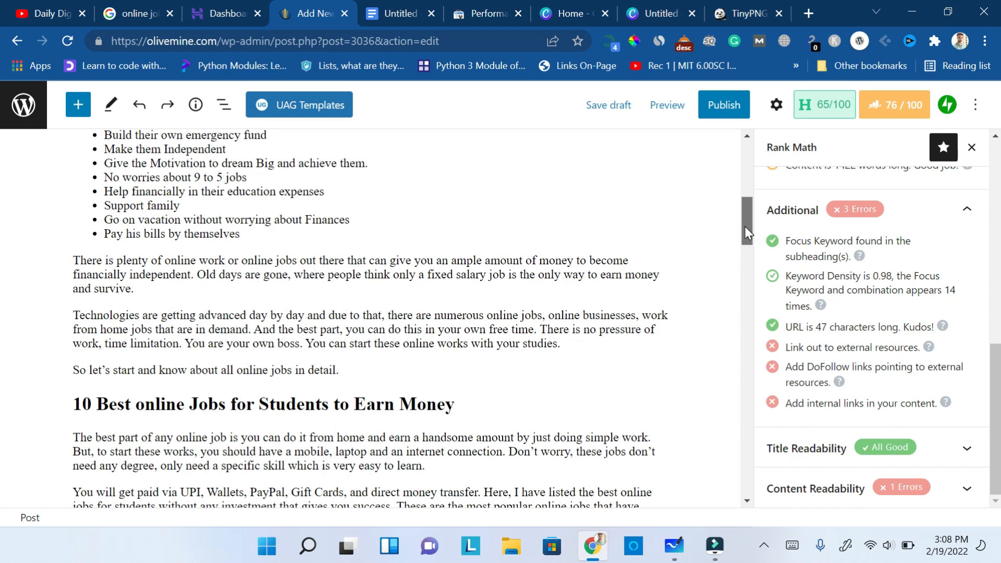
left_click_drag(745, 226, 754, 167)
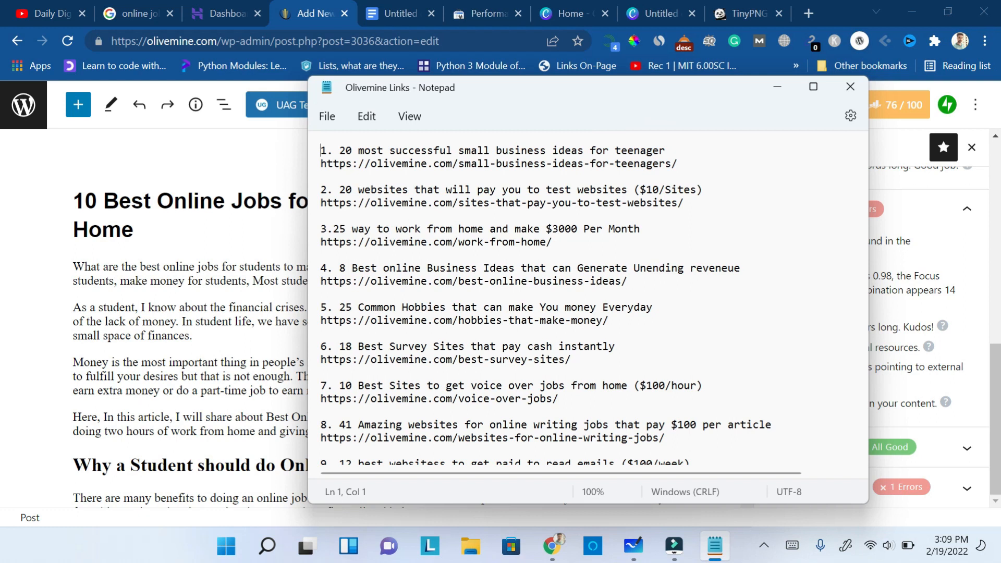
scroll(588, 303, "down", 5)
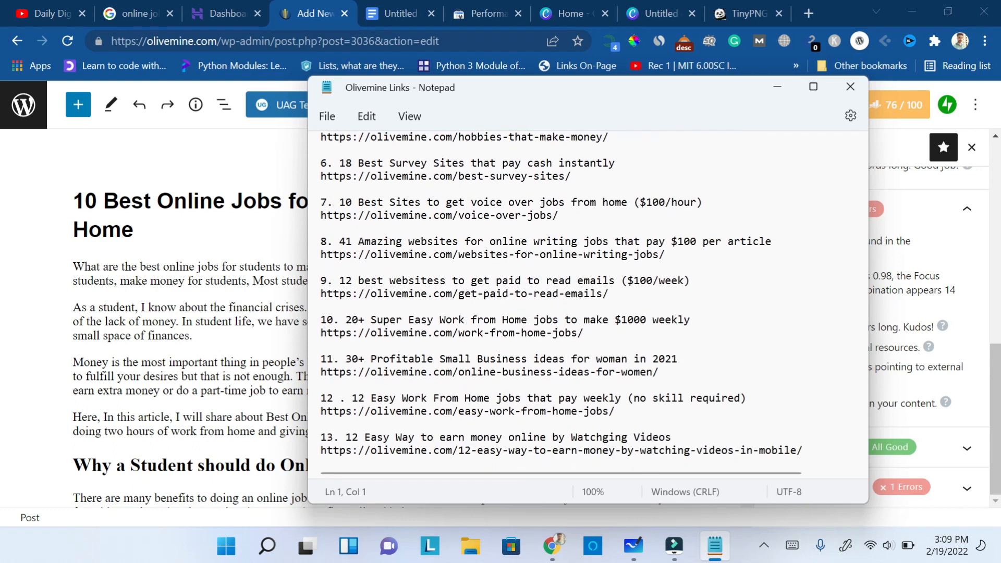
scroll(588, 302, "down", 6)
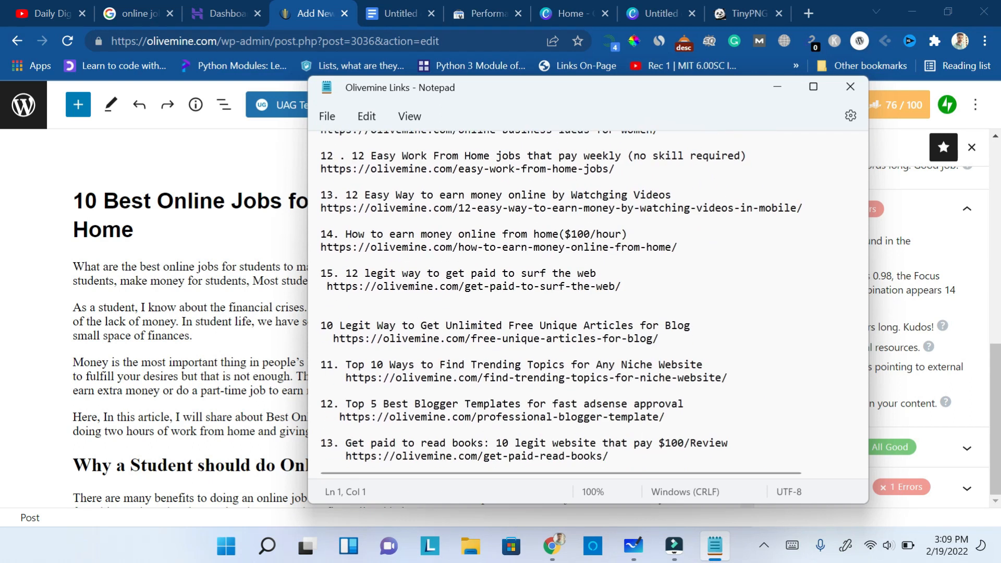
scroll(588, 302, "up", 2)
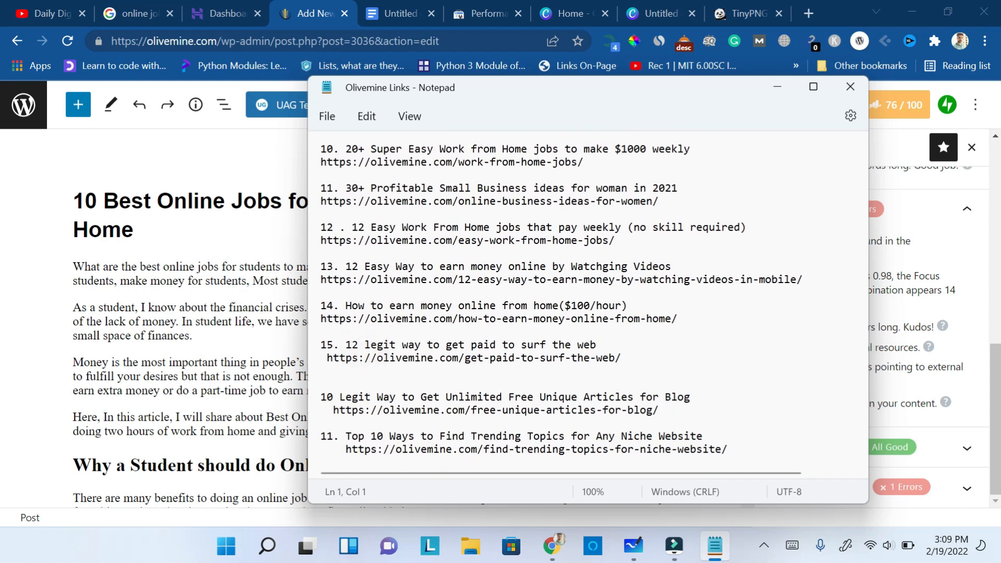
left_click_drag(383, 306, 558, 306)
left_click_drag(679, 318, 323, 321)
key("ctrl+c")
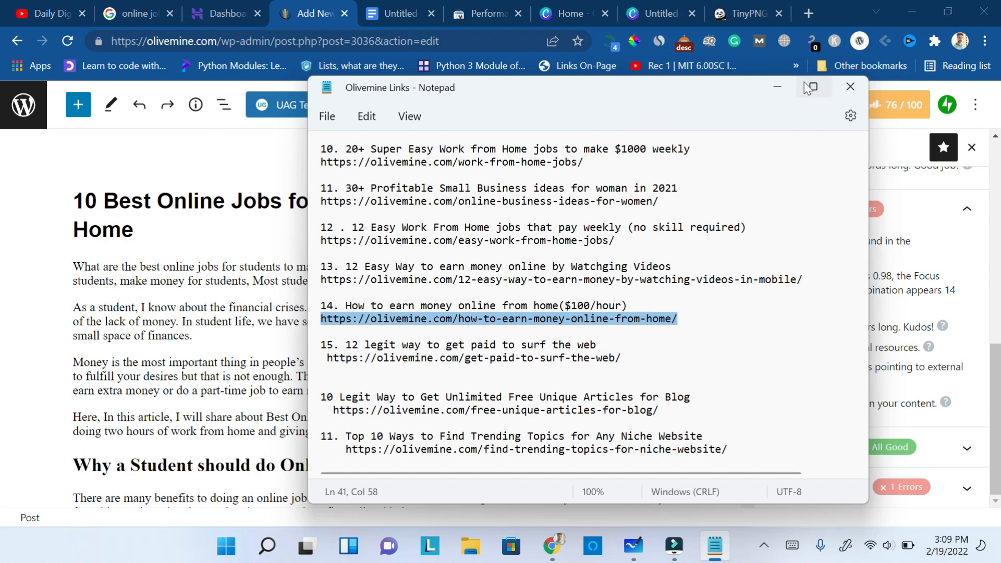
left_click(773, 85)
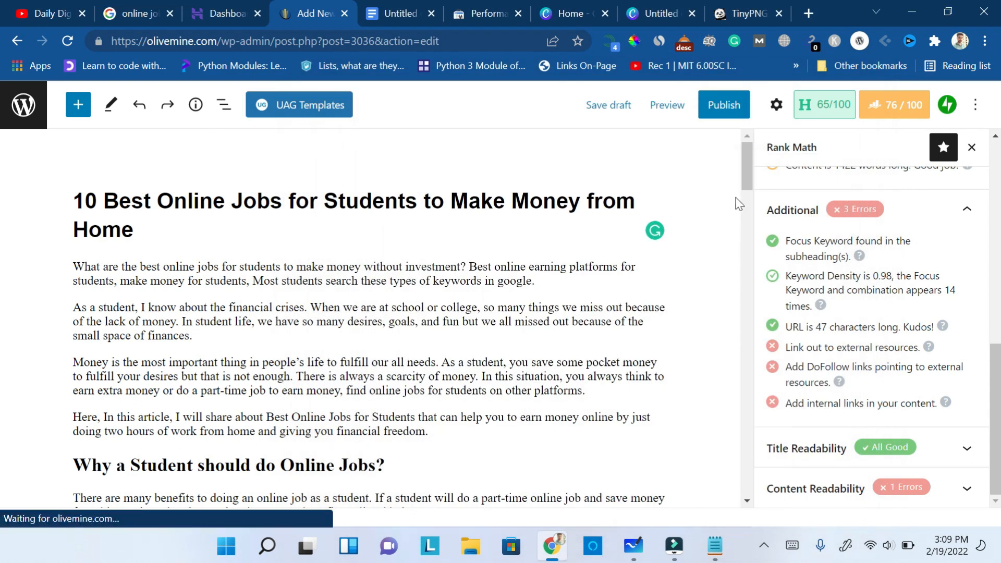
left_click_drag(749, 178, 749, 193)
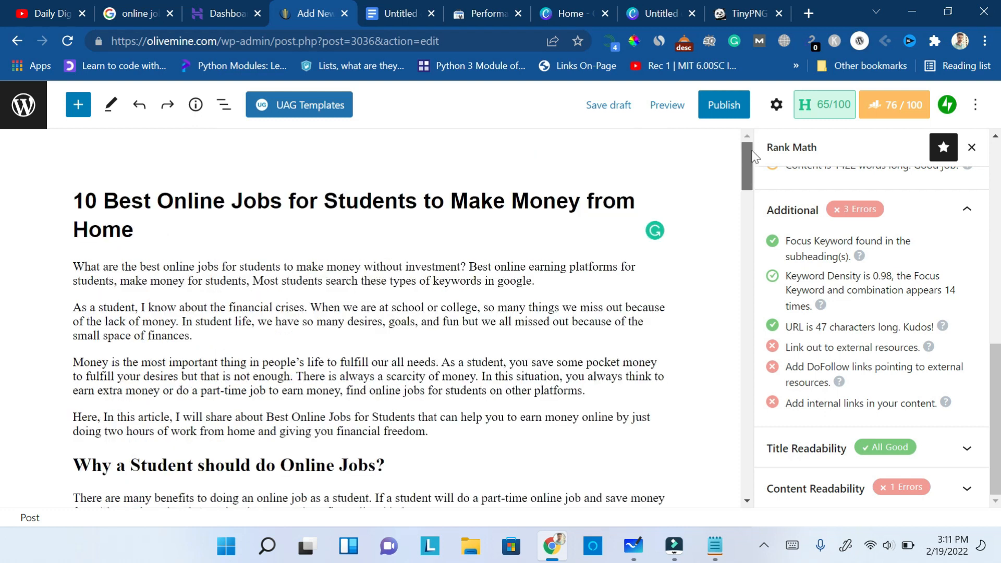
scroll(470, 281, "down", 10)
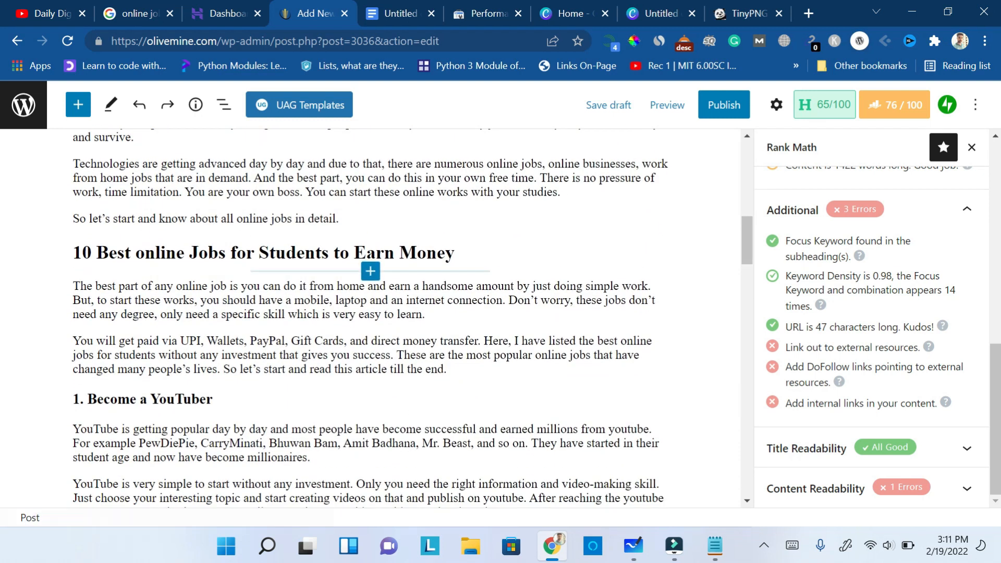
double_click(400, 287)
left_click_drag(410, 287, 513, 287)
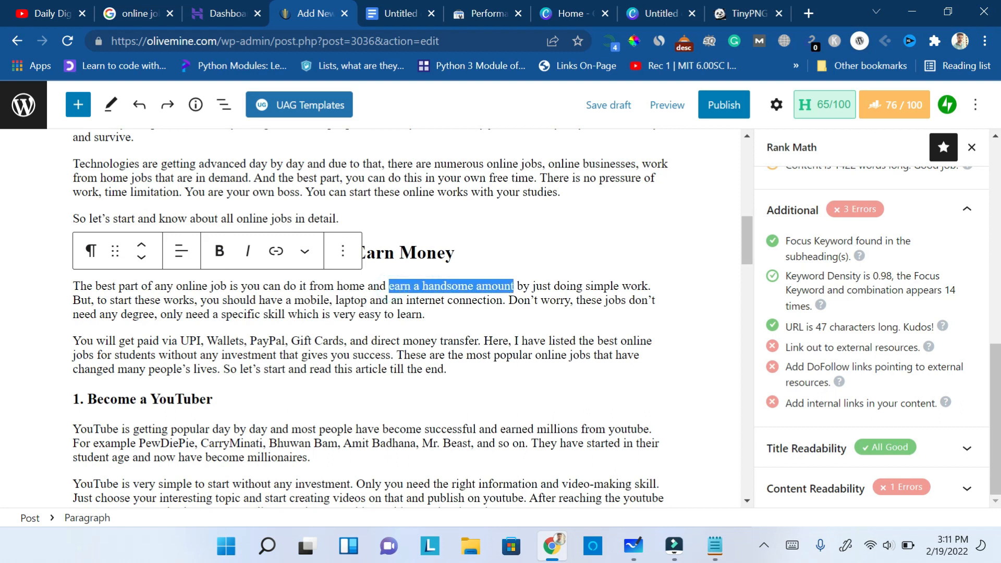
left_click(276, 251)
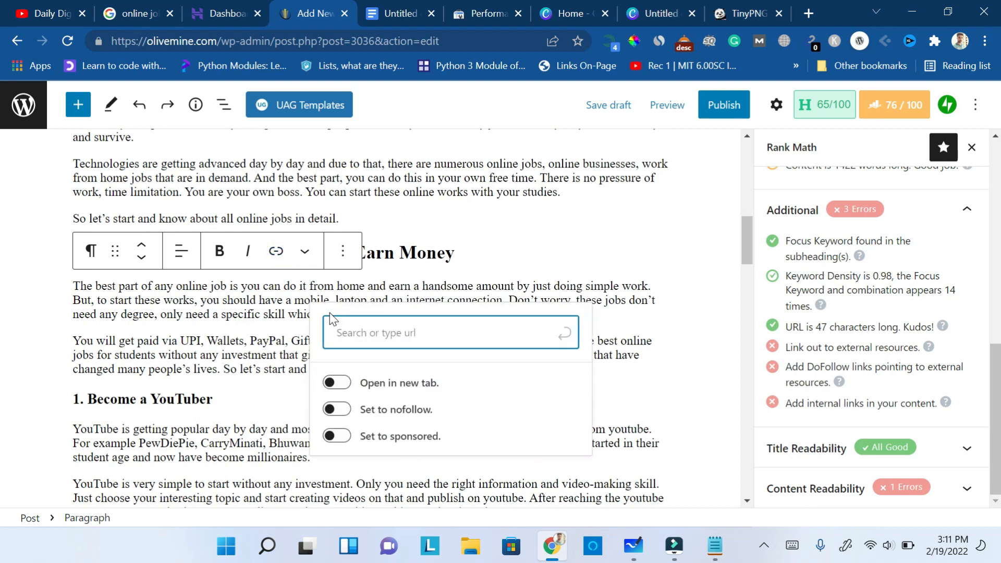
key("ctrl+v")
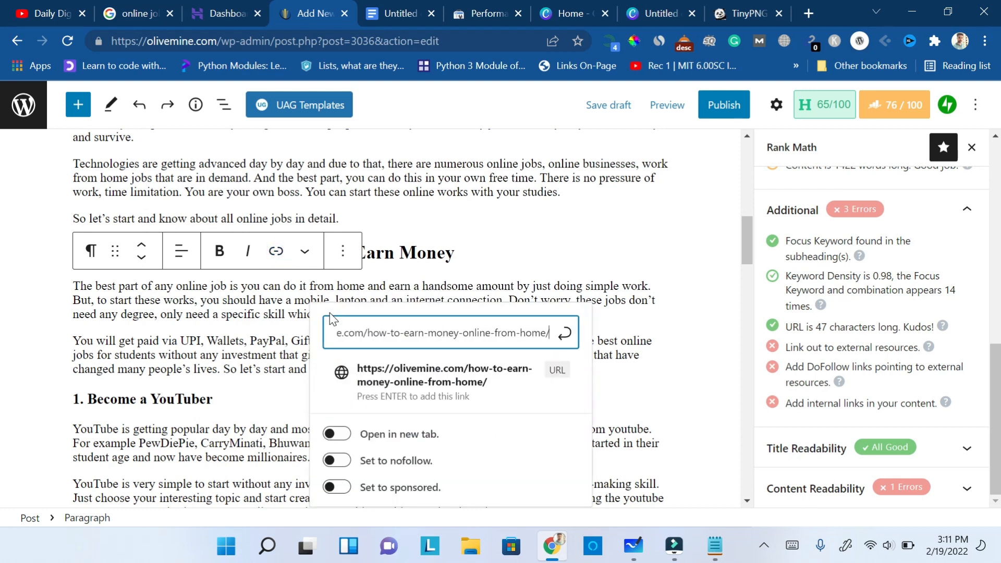
left_click(566, 335)
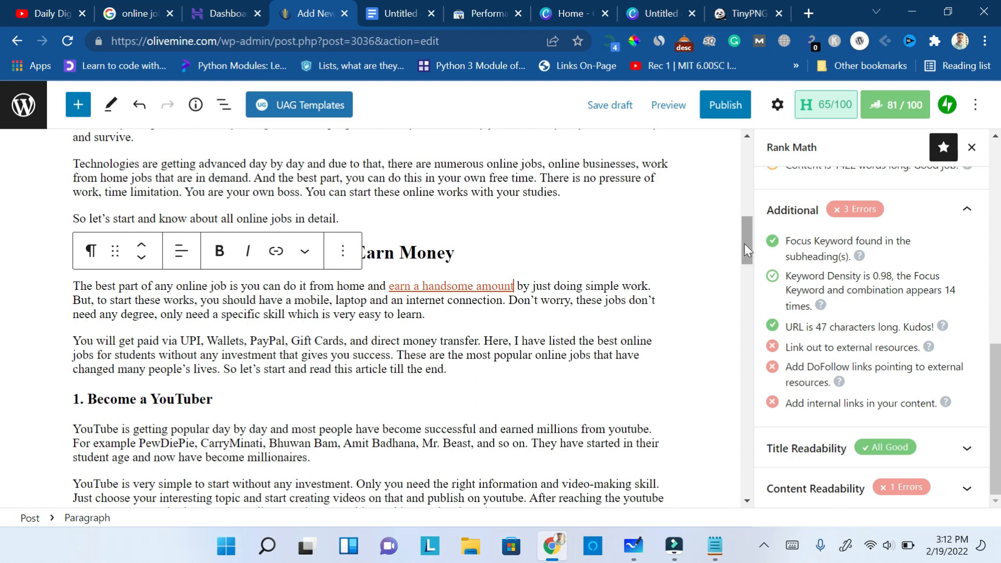
- Add a new paragraph reading "Read also." just above the "1. Become a YouTuber" heading
left_click_drag(744, 245, 744, 265)
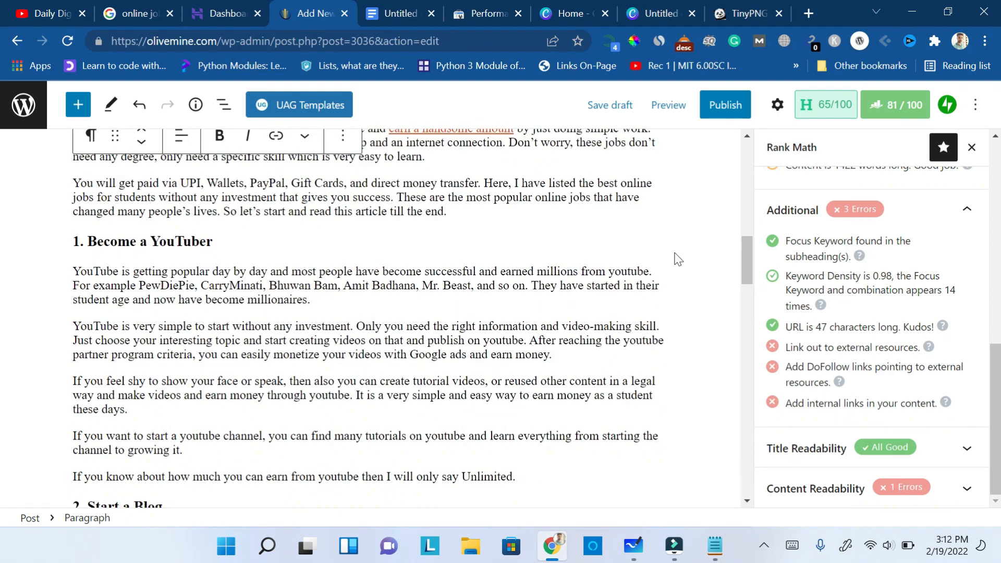
left_click(483, 210)
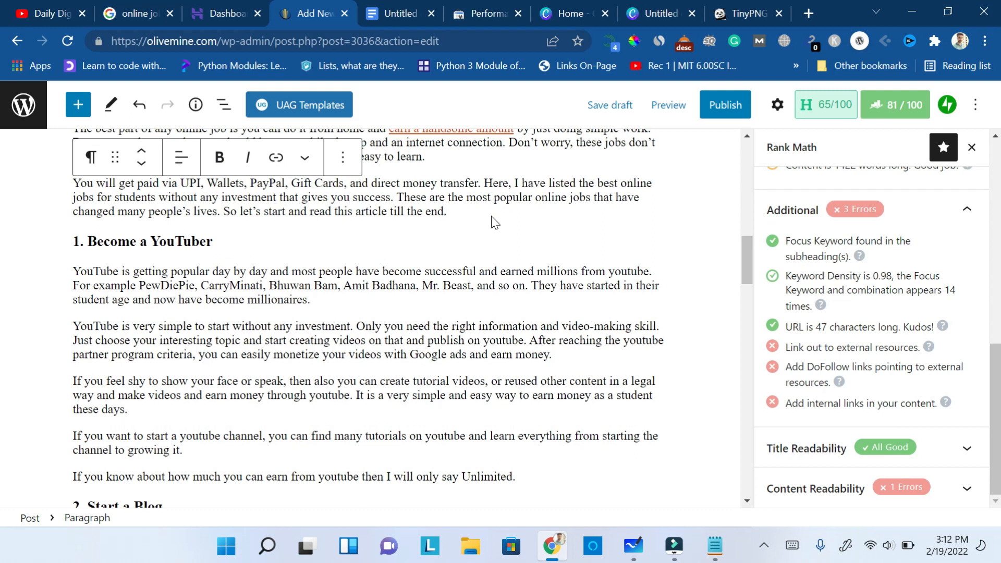
key("Return")
type("Rea")
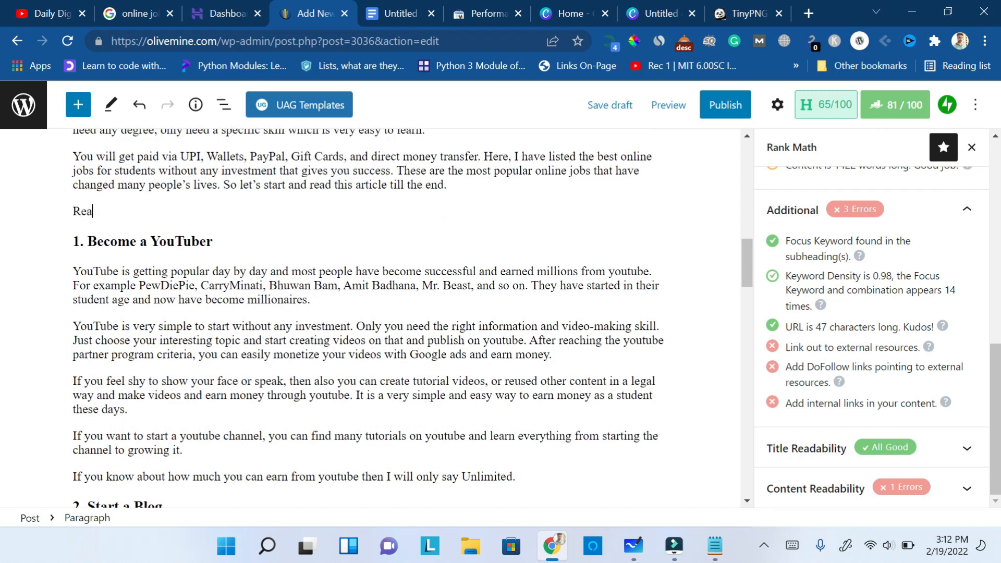
type("d also.")
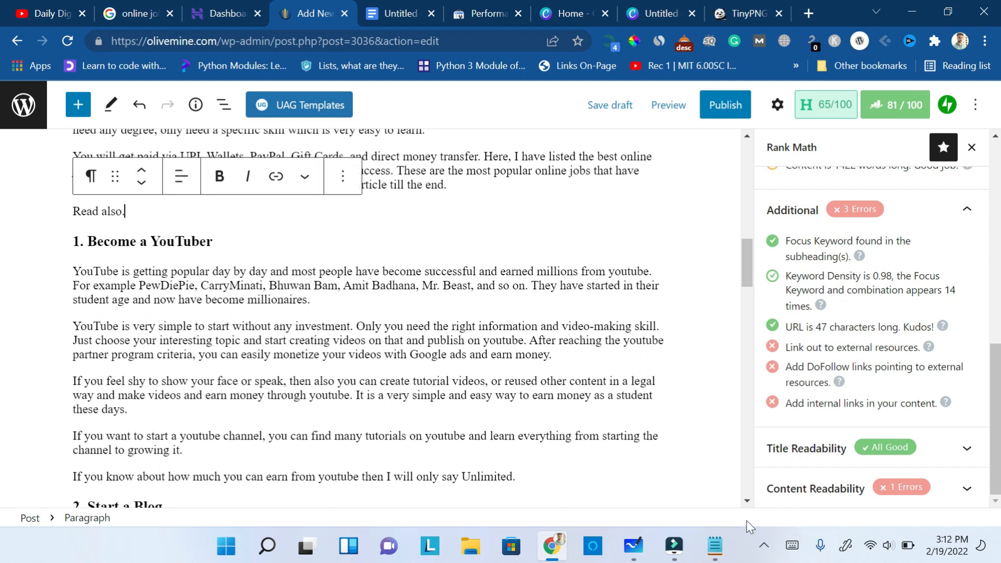
- Copy the title "12 legit way to get paid to surf the web" from Olivemine Links in Notepad after "Read also." and link it to olivemine.com/get-paid-to-surf-the-web/
left_click(715, 545)
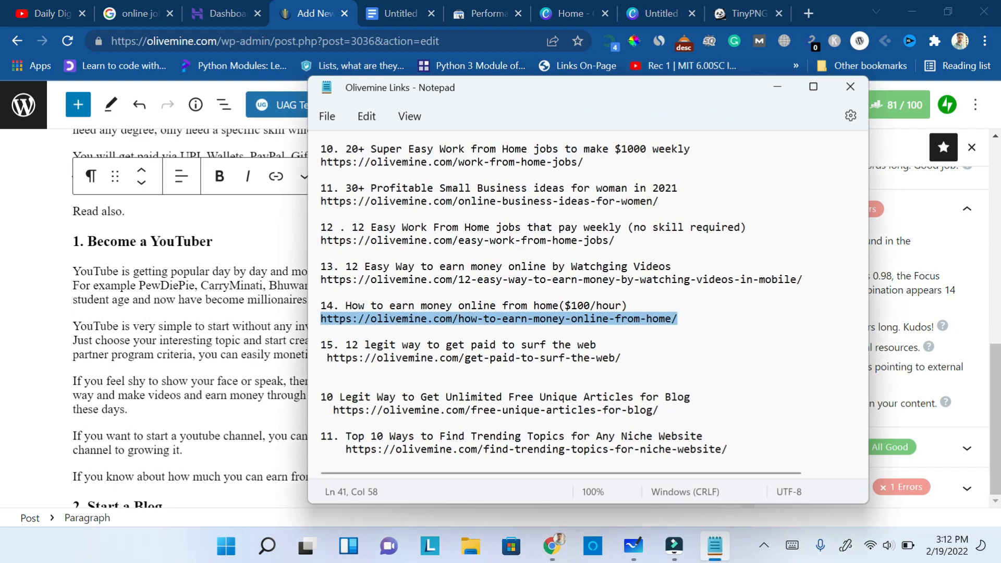
left_click_drag(596, 344, 346, 344)
key("ctrl+c")
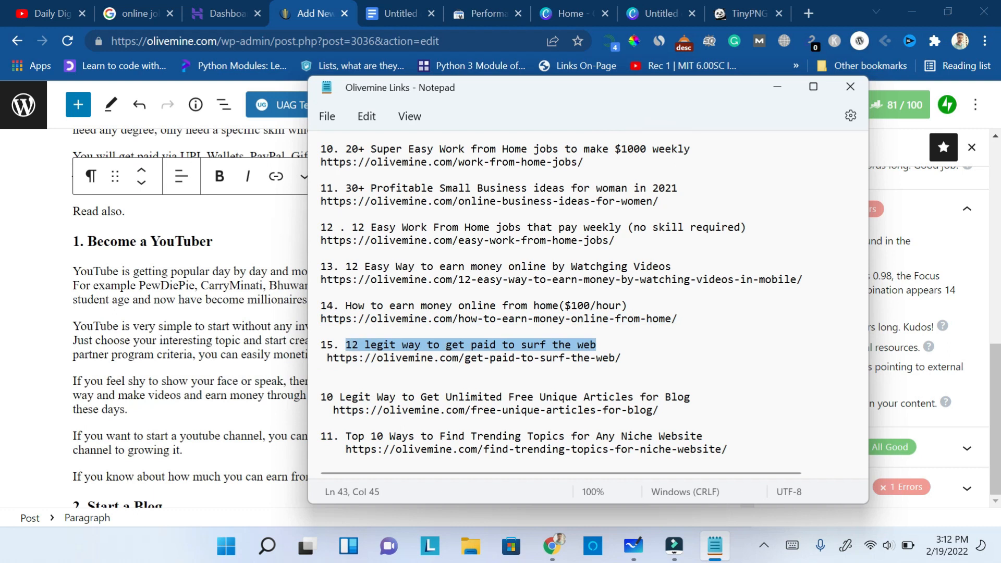
left_click(176, 210)
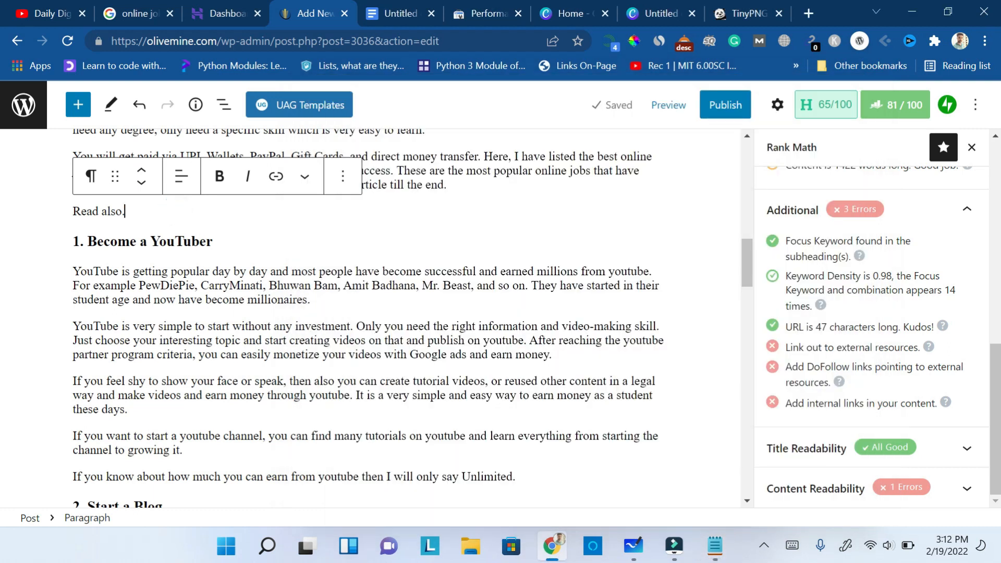
key("ctrl+v")
left_click_drag(324, 211, 129, 211)
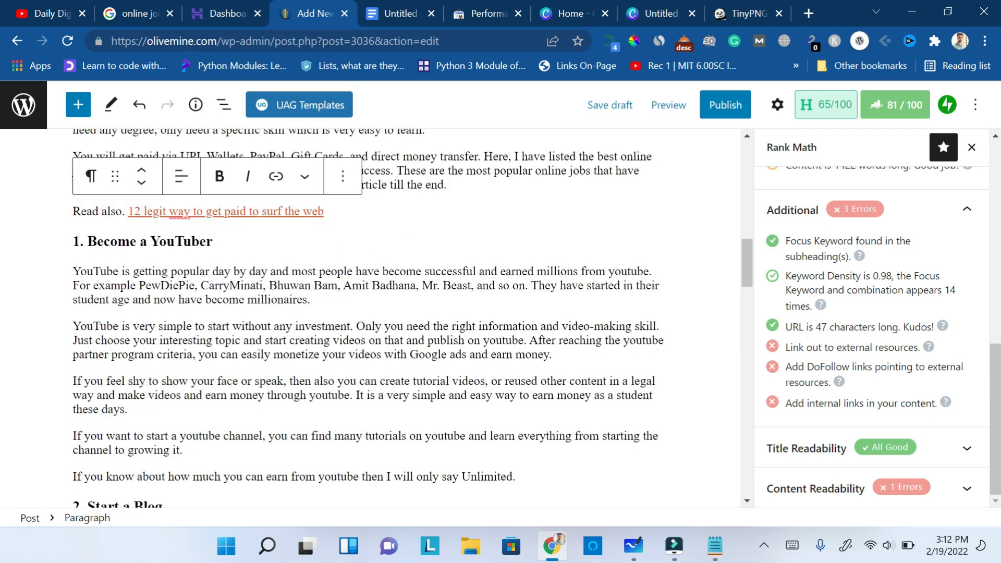
- Examine the in-sentence link and the "Read also" link, including its target, and look over the surrounding sections of the article
left_click_drag(746, 273, 745, 245)
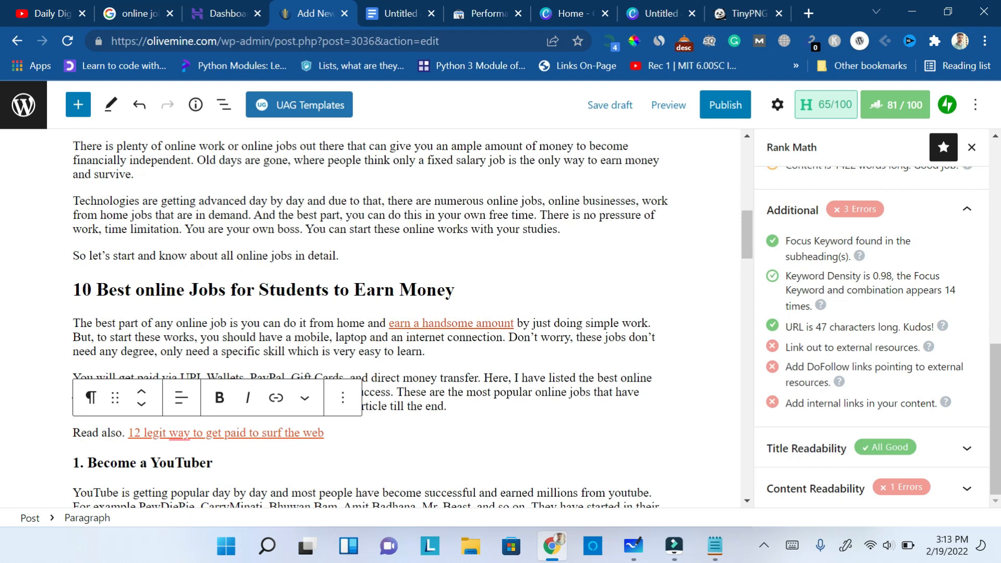
left_click_drag(516, 323, 389, 323)
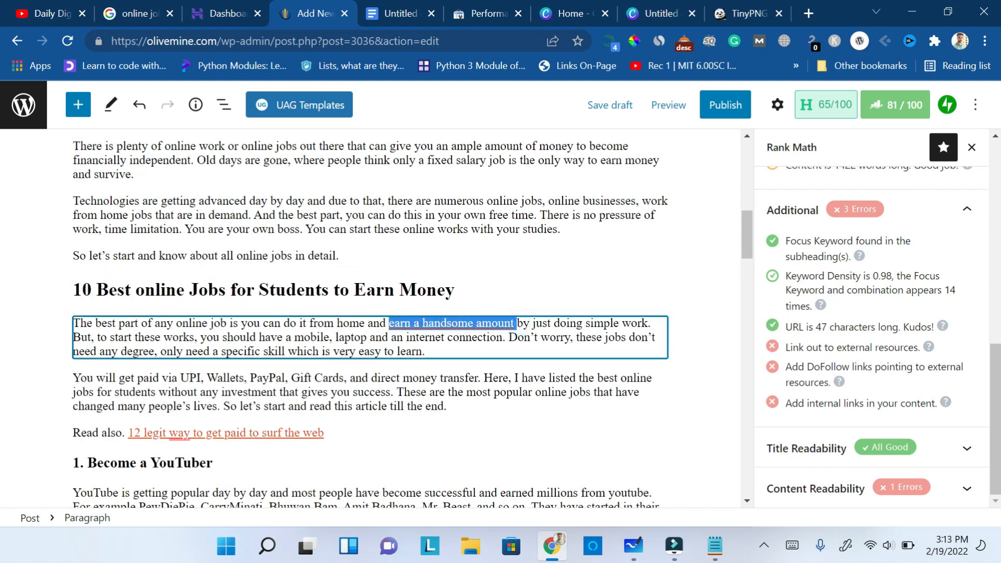
left_click(311, 433)
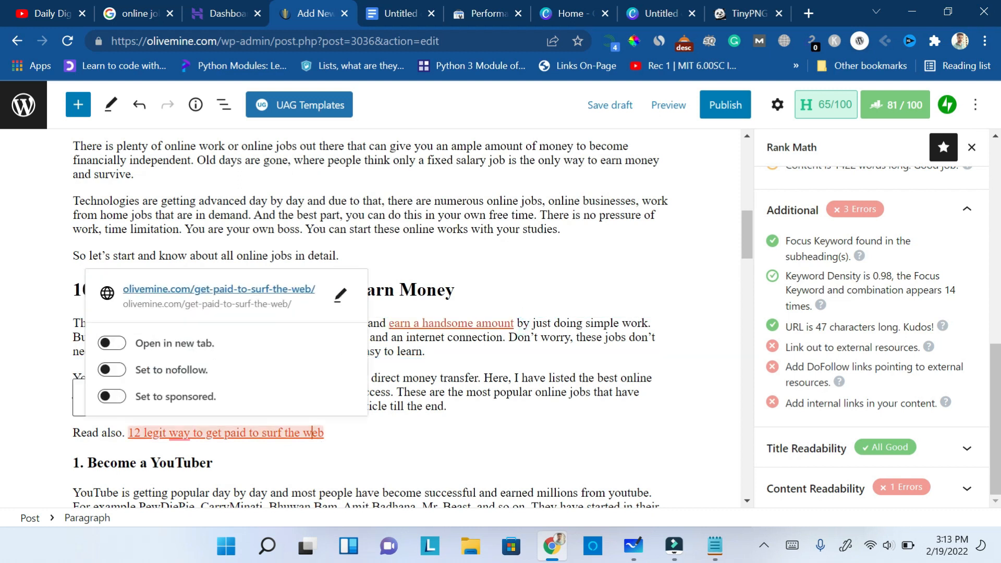
left_click(401, 444)
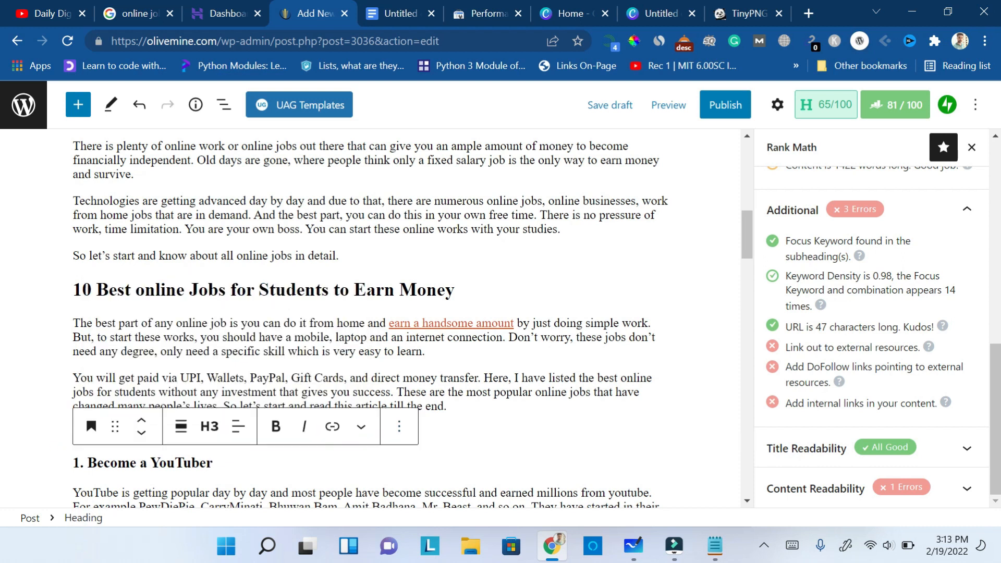
double_click(459, 323)
left_click(465, 292)
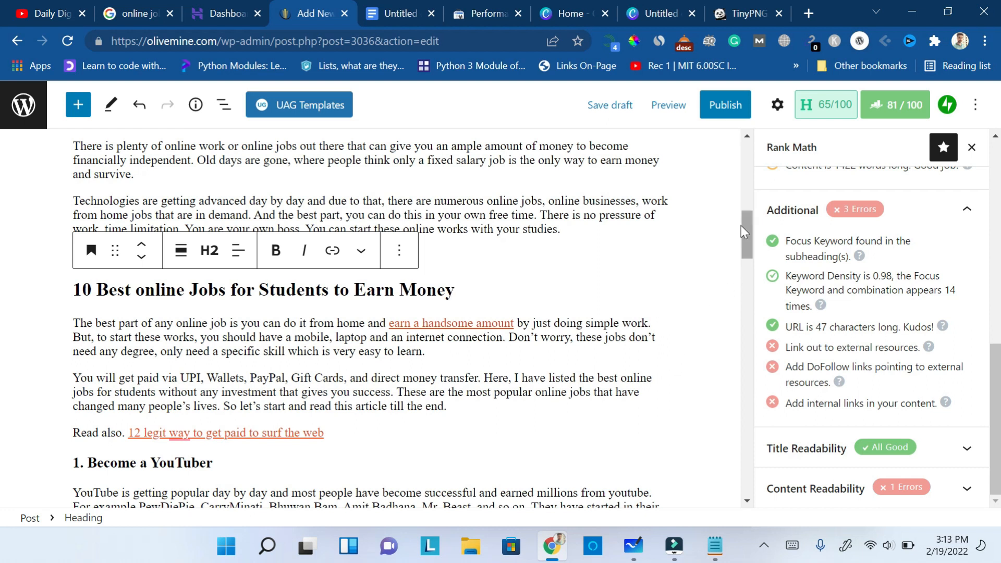
left_click_drag(749, 240, 749, 269)
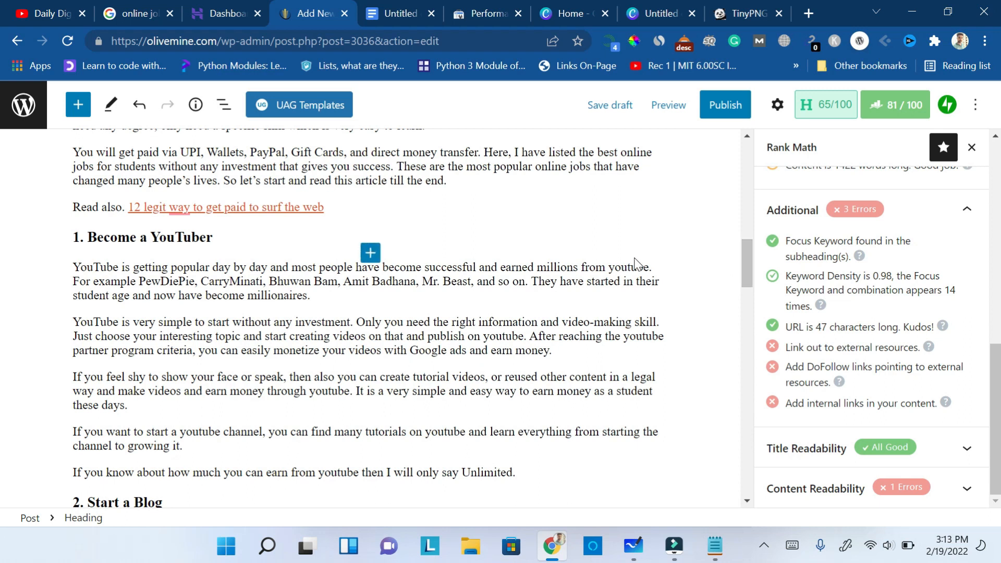
left_click_drag(748, 268, 749, 273)
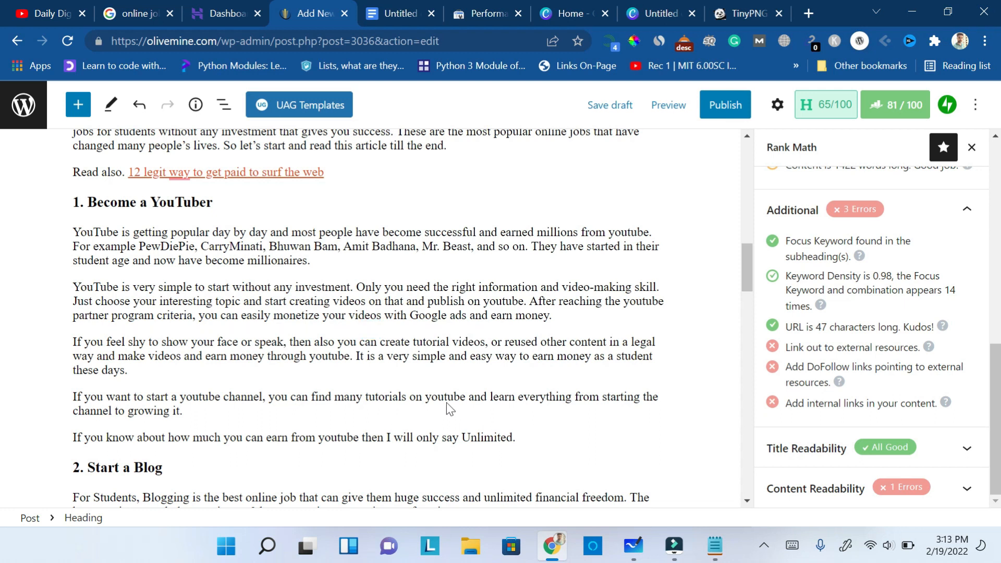
left_click_drag(741, 273, 743, 241)
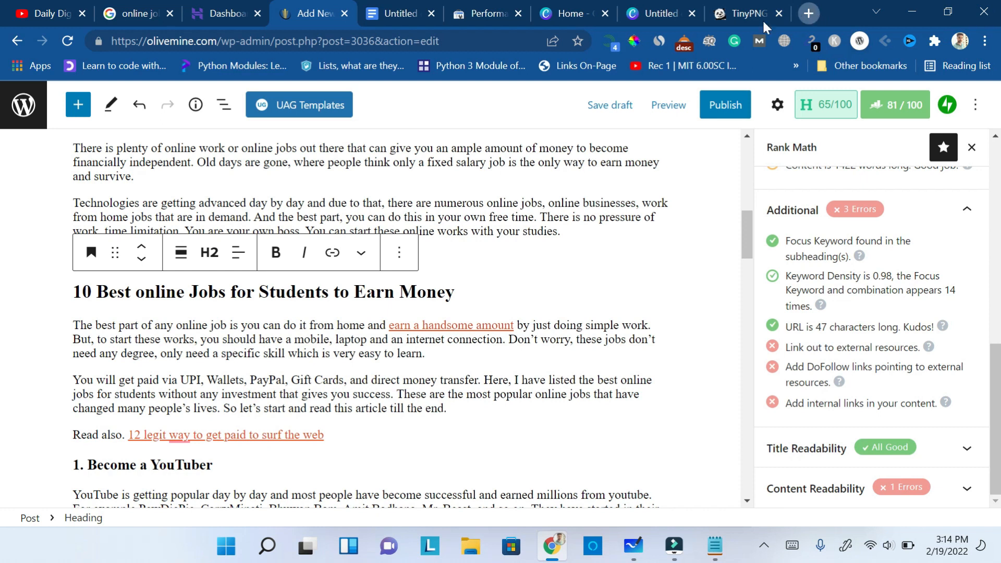
left_click(808, 14)
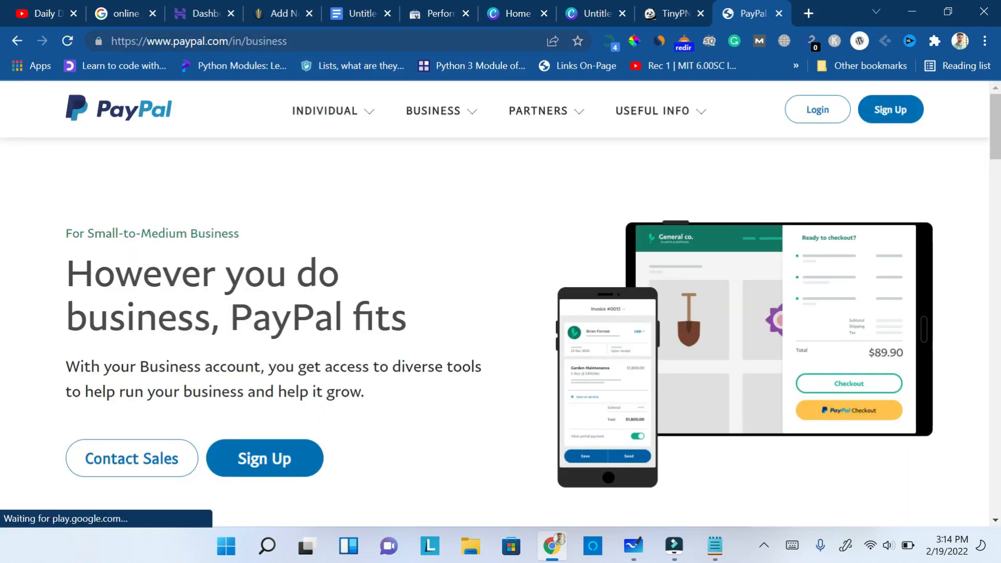
key("ctrl+l")
key("ctrl+c")
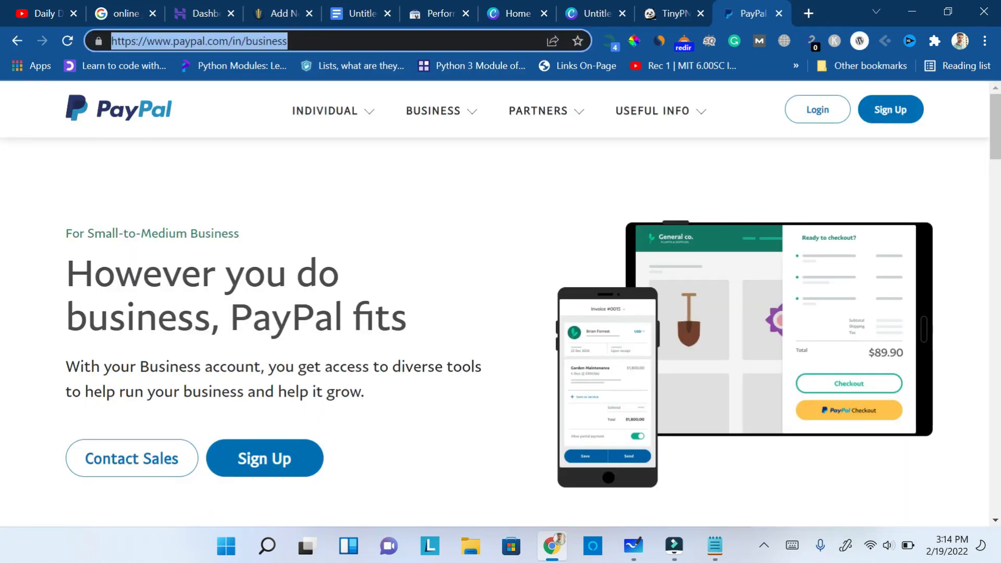
left_click(279, 13)
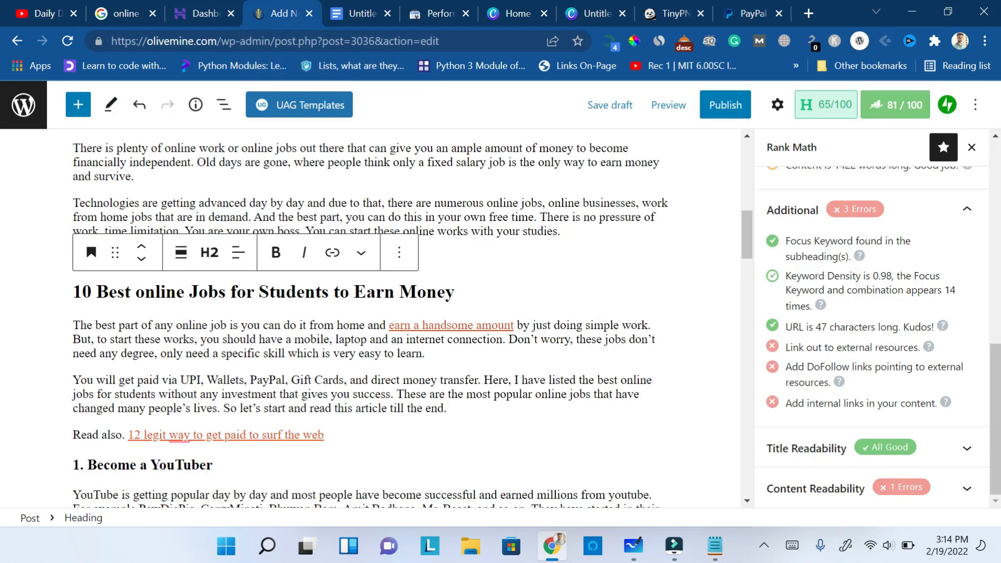
left_click_drag(286, 379, 249, 380)
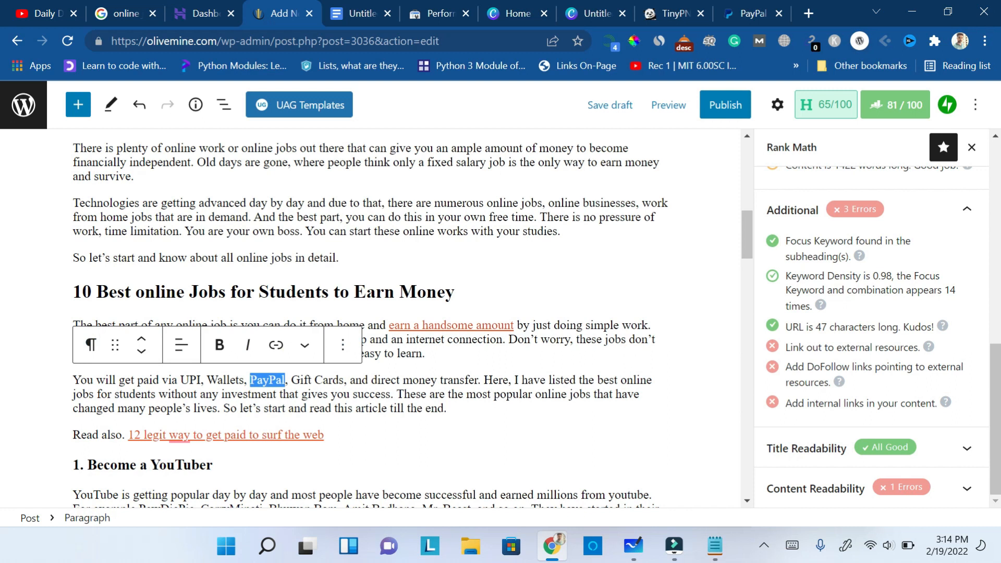
left_click(276, 345)
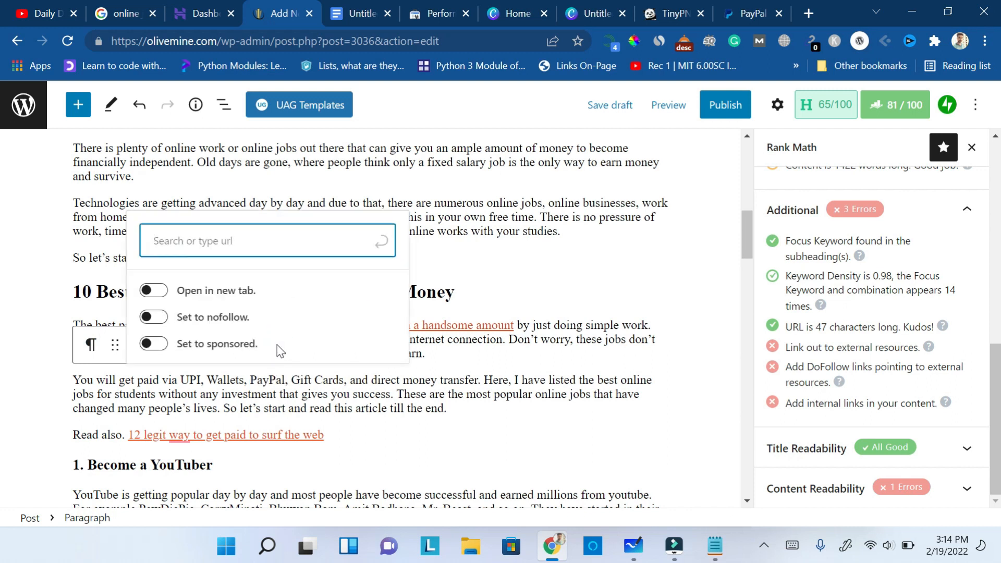
key("ctrl+v")
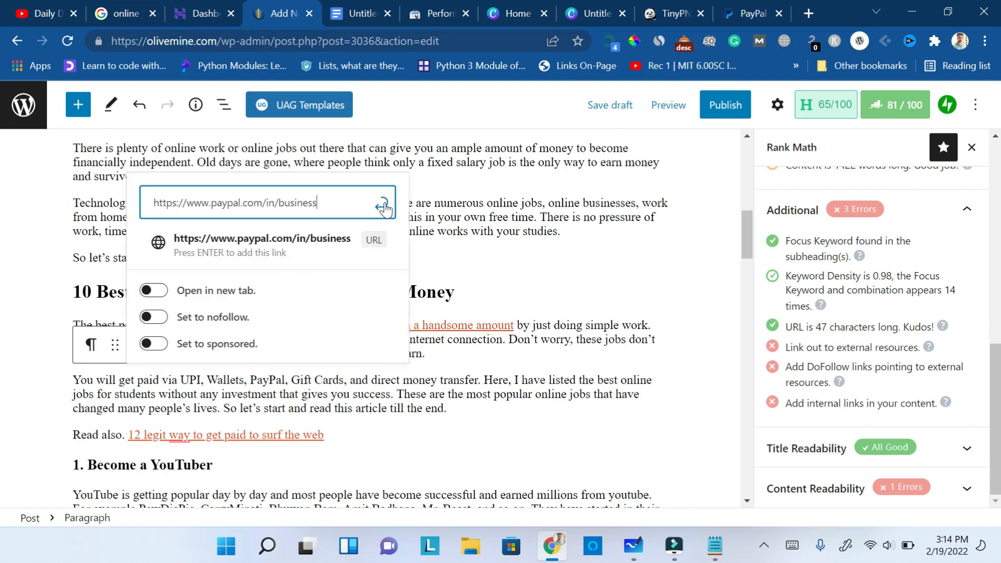
left_click(153, 290)
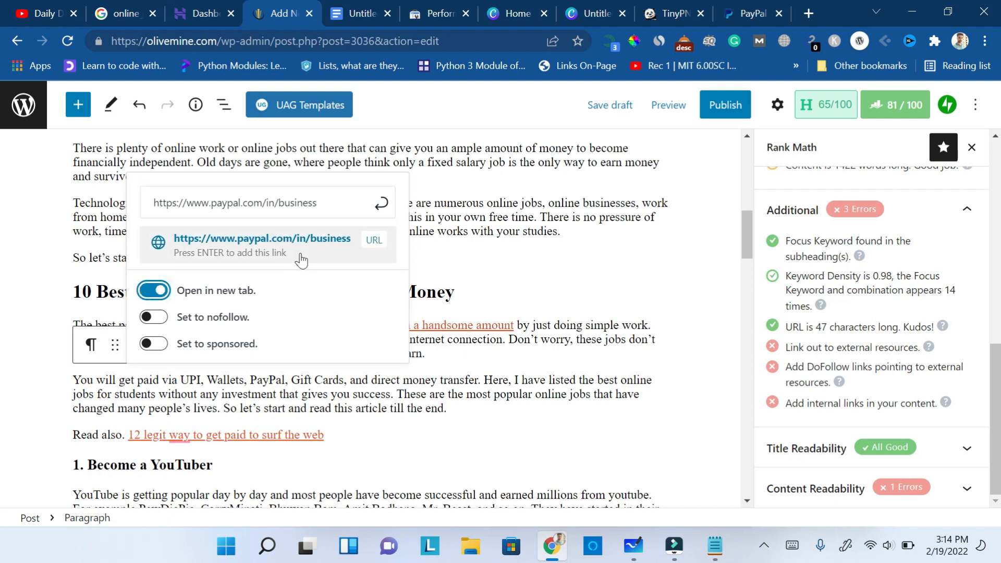
left_click(381, 203)
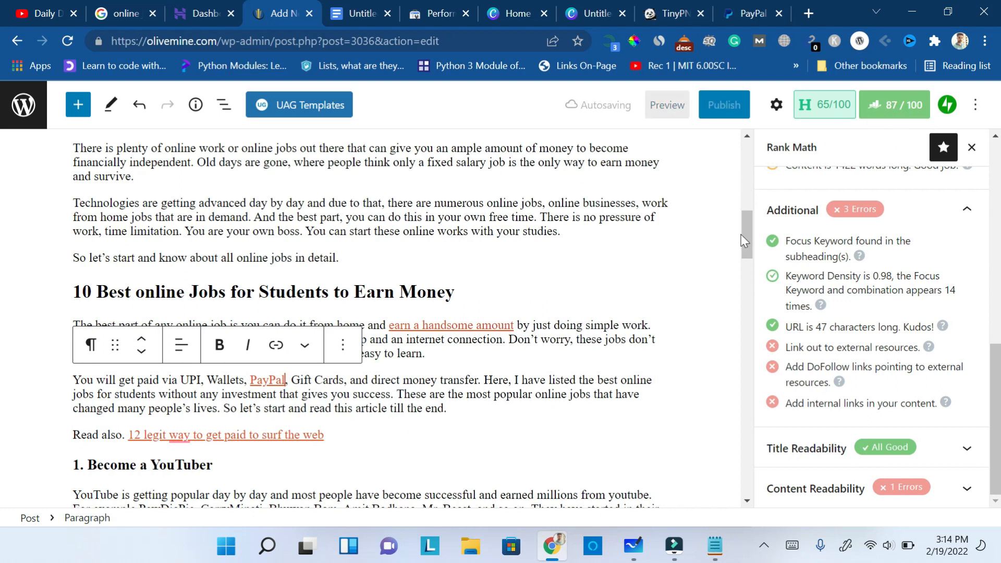
left_click_drag(749, 239, 748, 396)
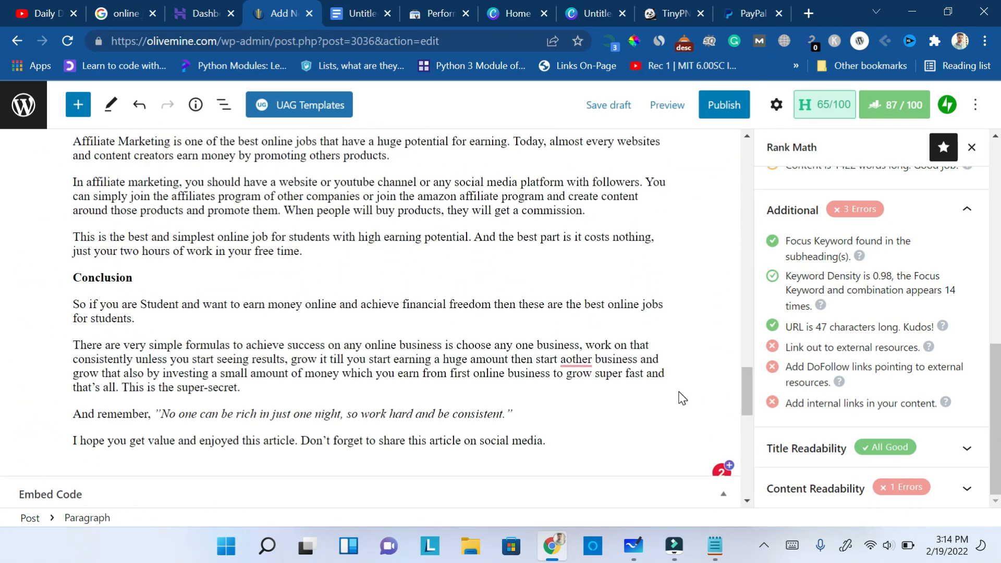
left_click_drag(748, 400, 724, 145)
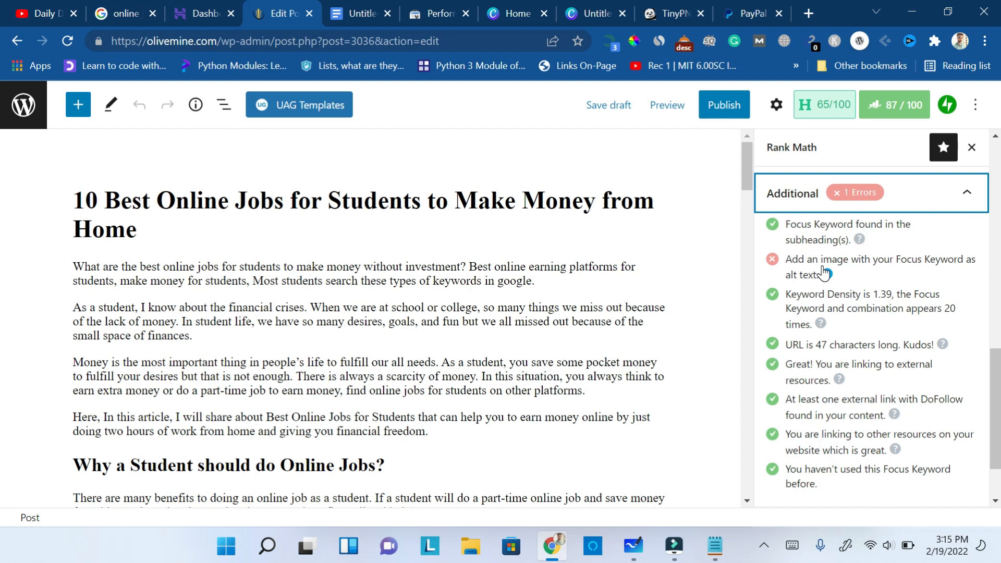
- Close the PayPal page and switch to the untitled 1200 × 675 px design in Canva
left_click(777, 12)
left_click(778, 13)
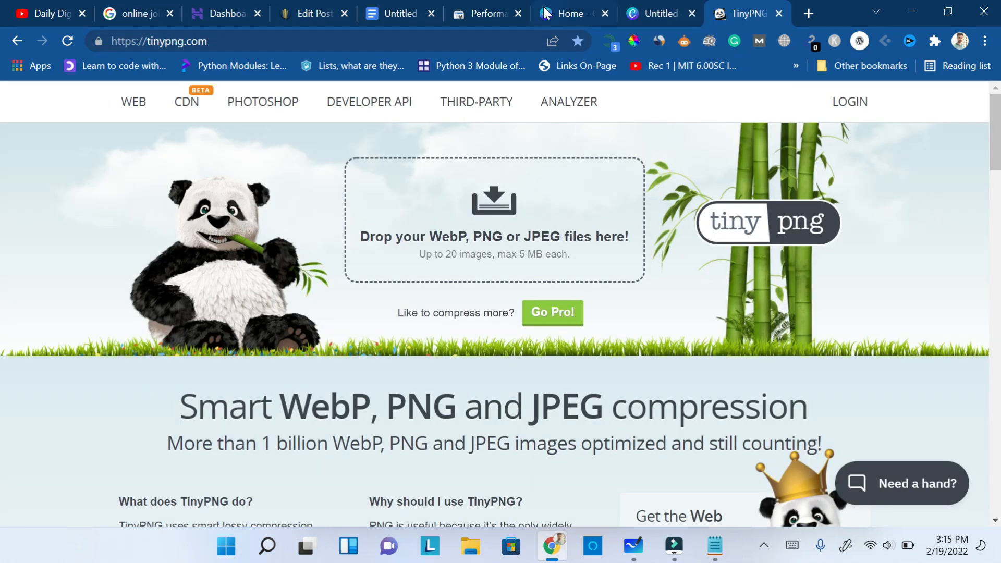
left_click(565, 6)
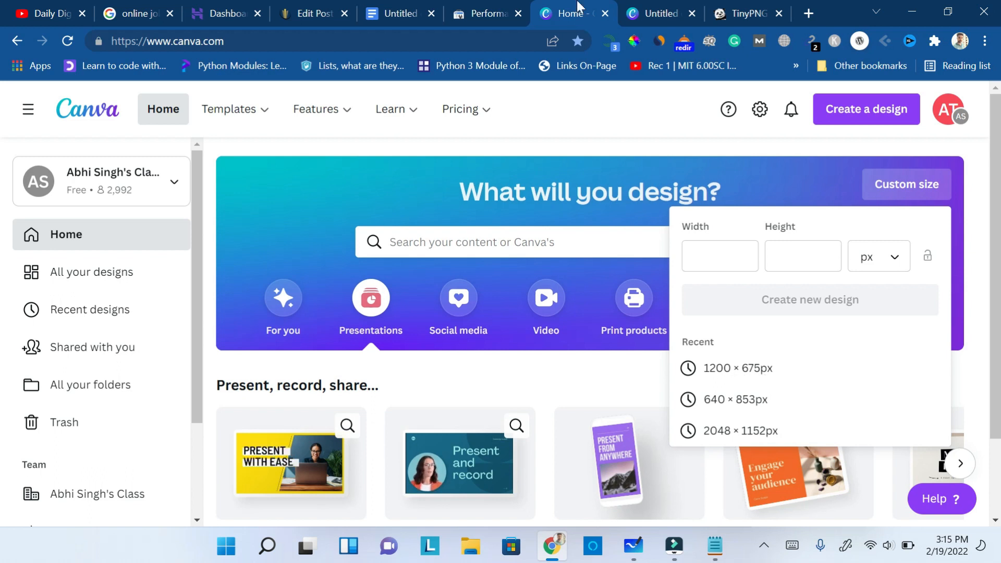
left_click(653, 9)
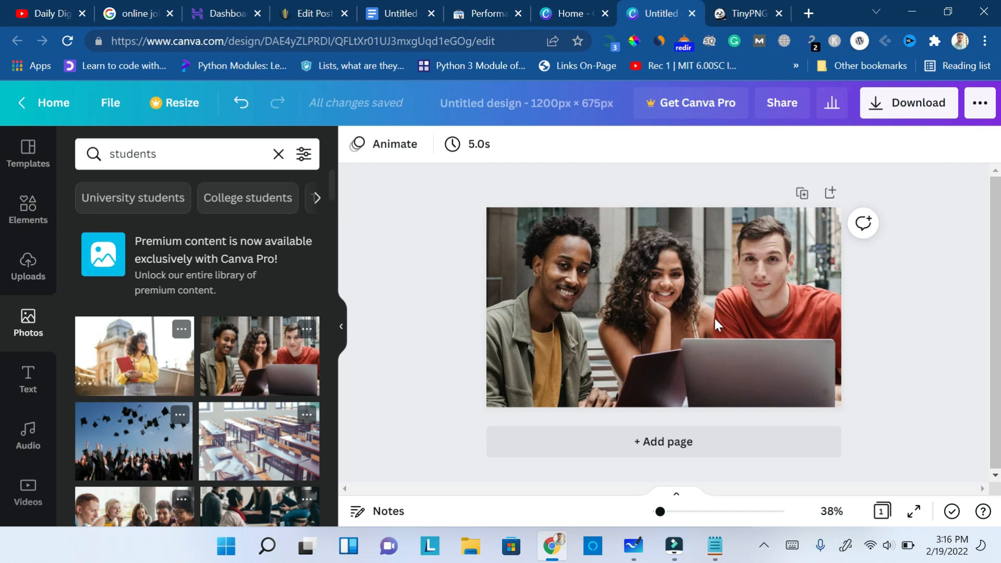
- Choose JPG as the download file type for the students image design and close the download options without downloading
left_click(740, 6)
left_click(637, 6)
left_click(871, 104)
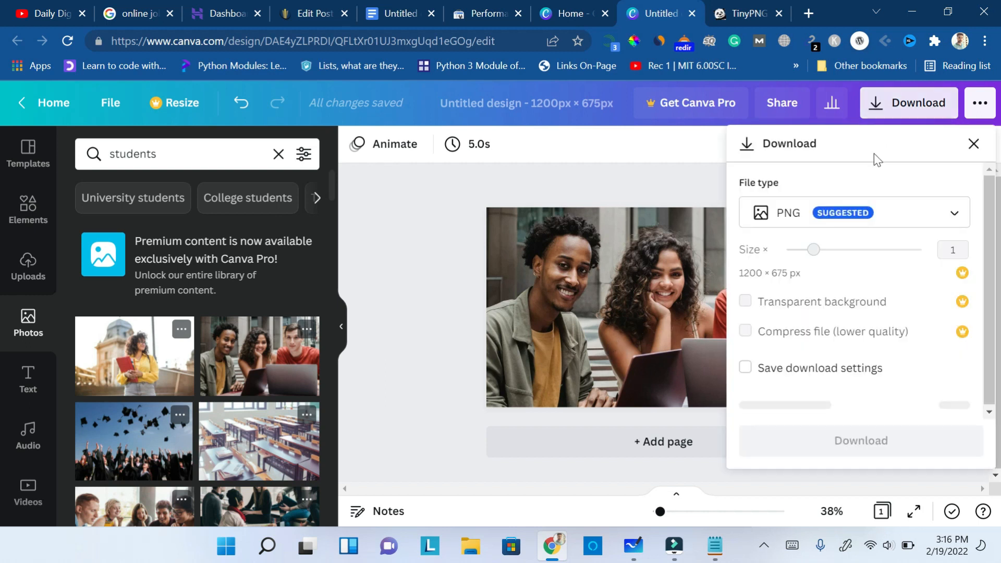
left_click(905, 215)
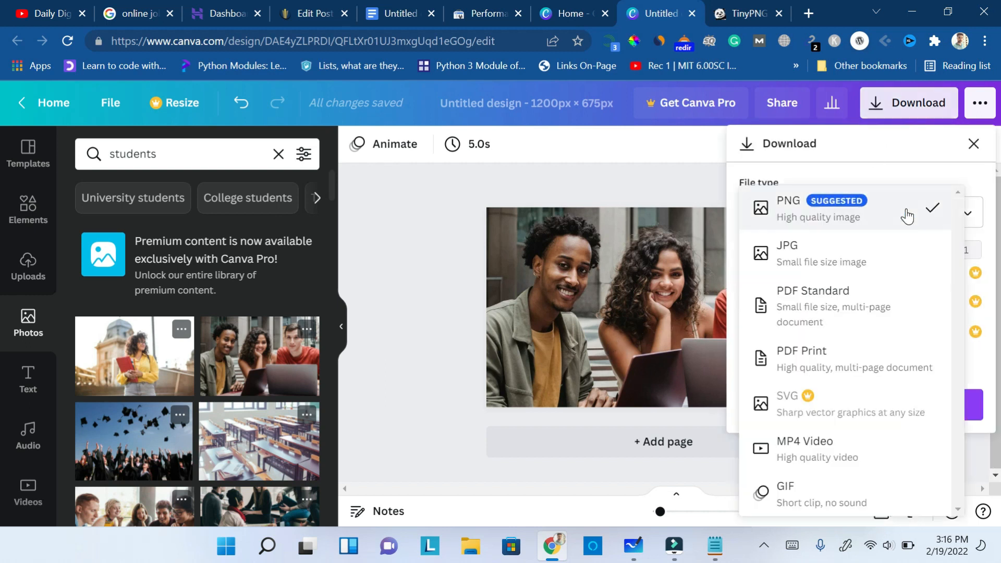
left_click(797, 255)
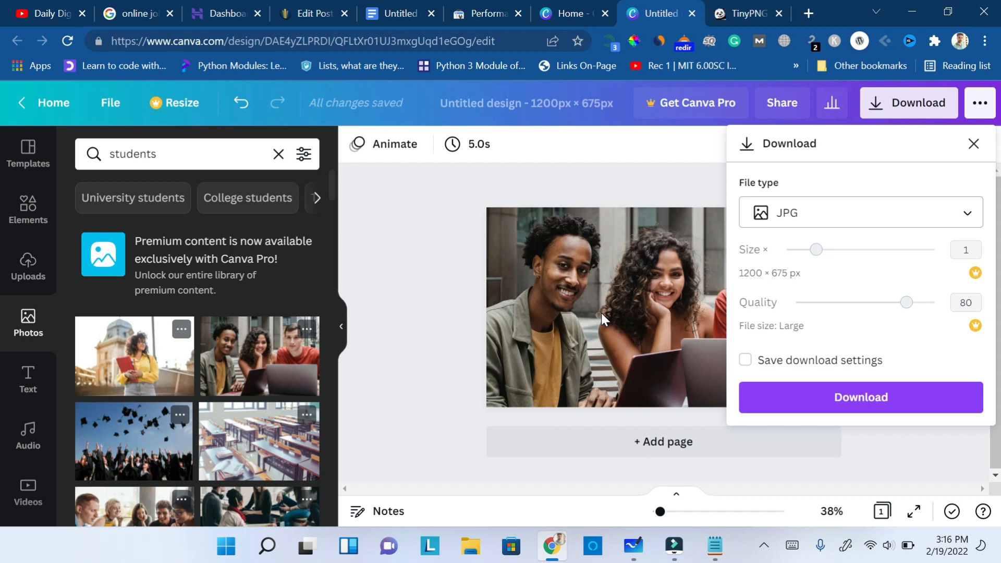
left_click(430, 311)
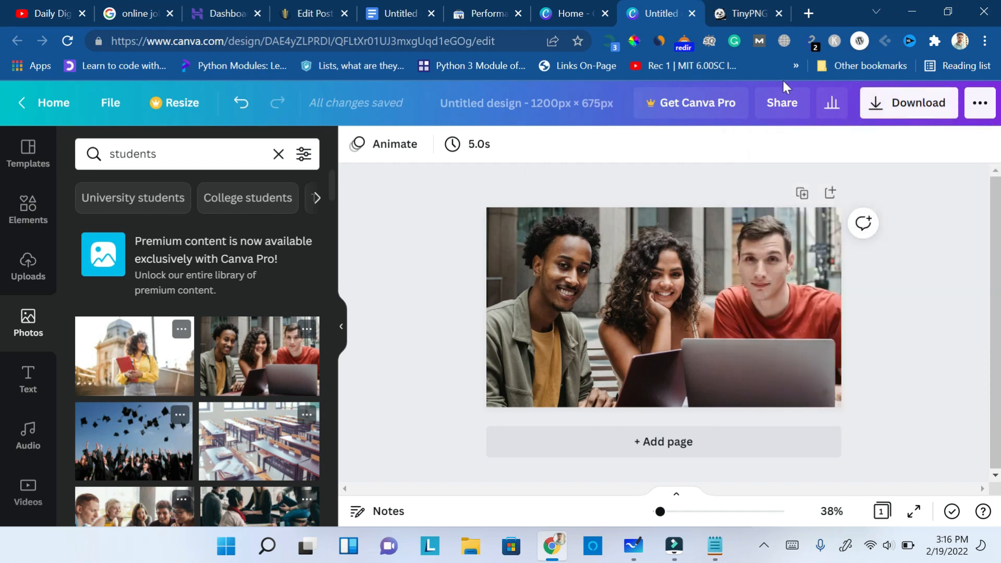
- Switch to TinyPNG and compress the "Online Jobs for Students" image from the Desktop
left_click(743, 12)
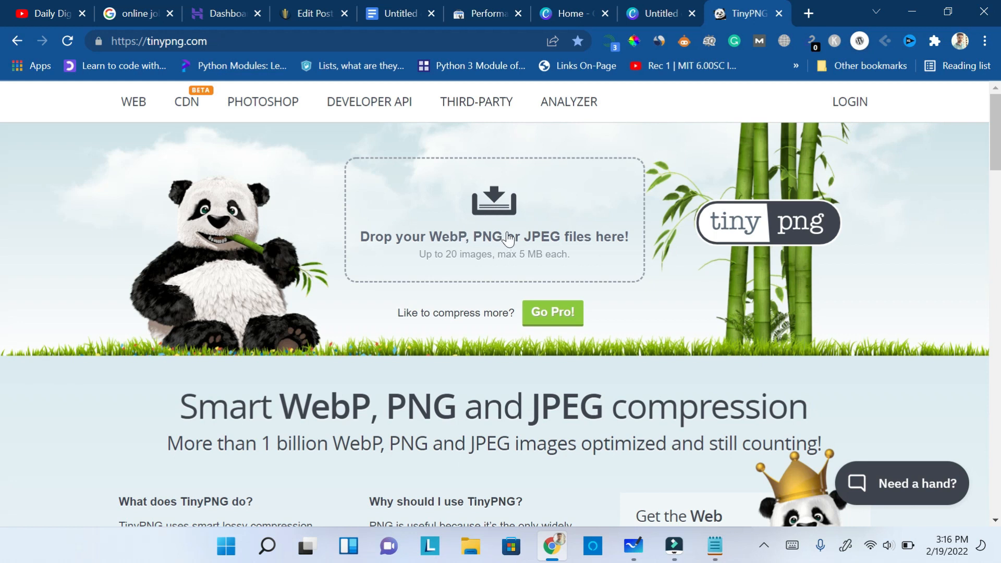
left_click(495, 210)
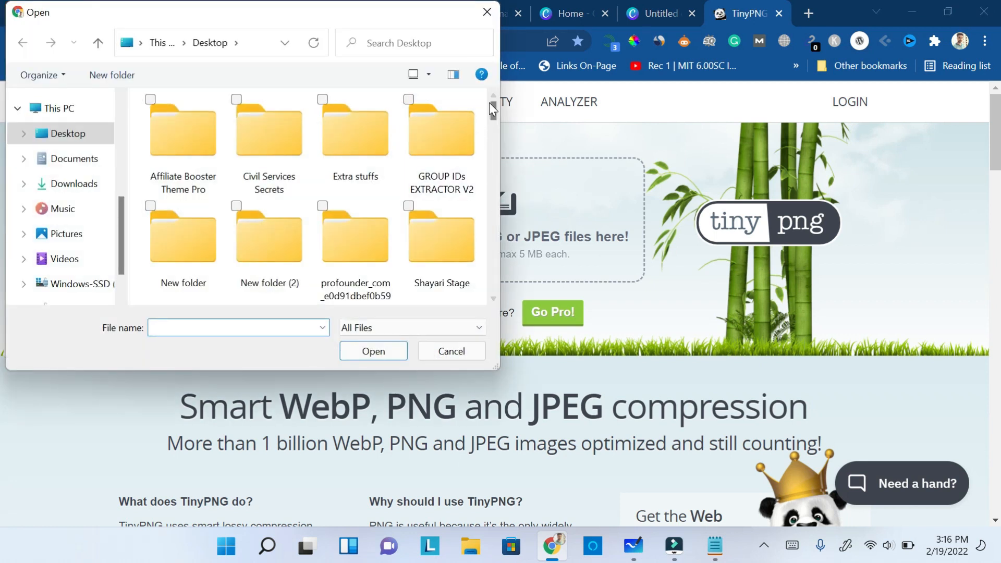
left_click_drag(494, 111, 490, 205)
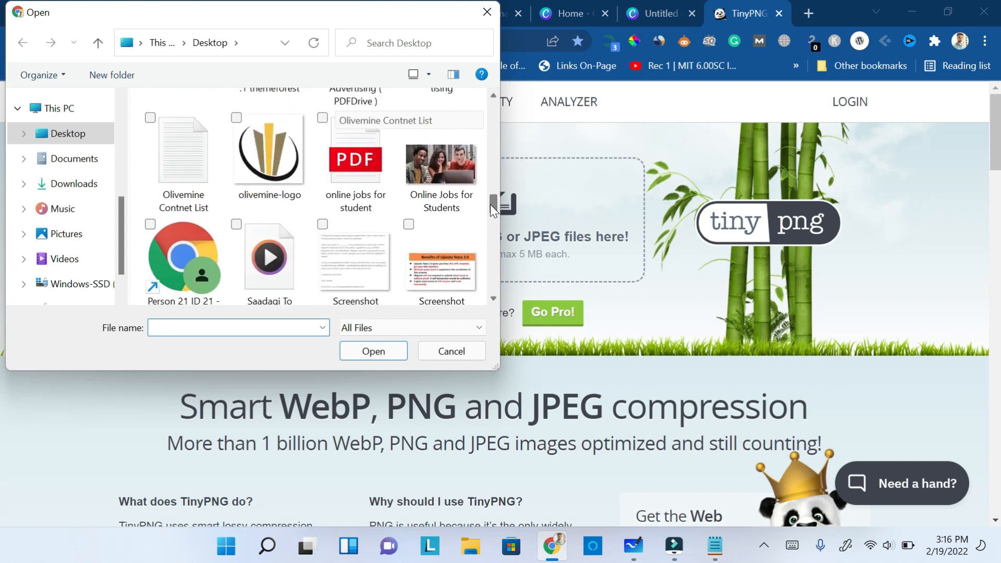
scroll(488, 203, "down", 1)
left_click(449, 164)
left_click(373, 349)
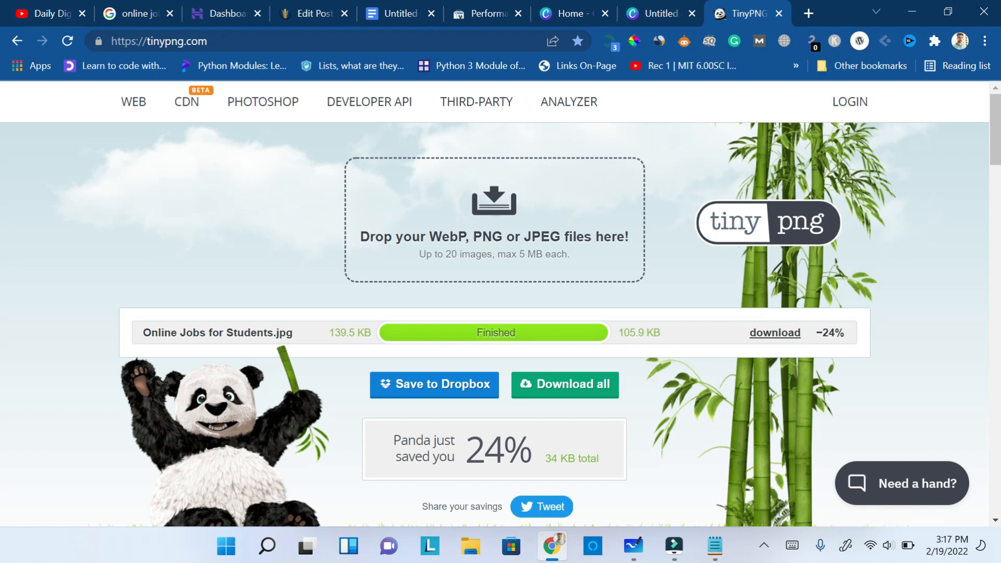
- Download the compressed image to the Desktop as "Online Jobs for Students", replacing the existing file
left_click(771, 335)
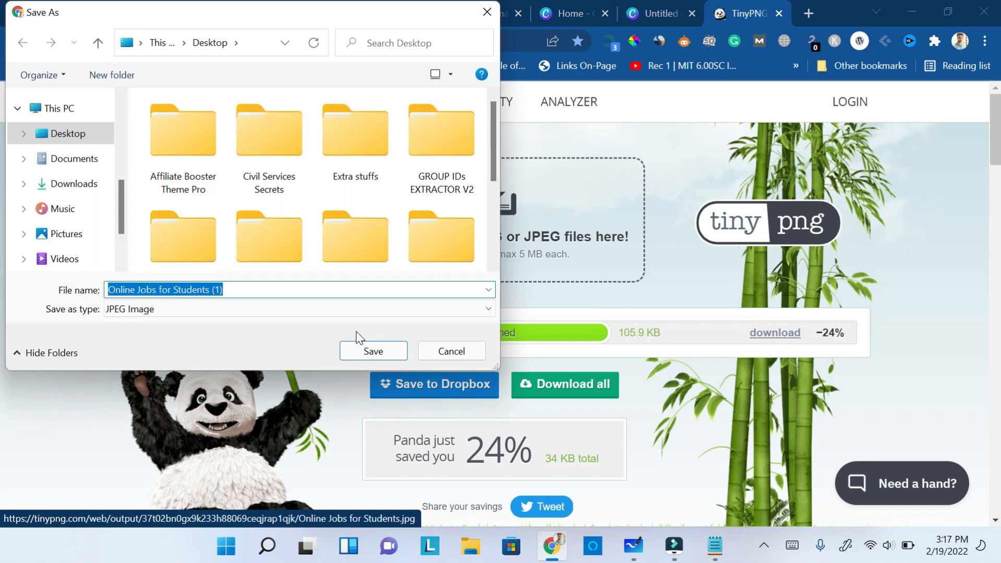
left_click(277, 288)
key("BackSpace")
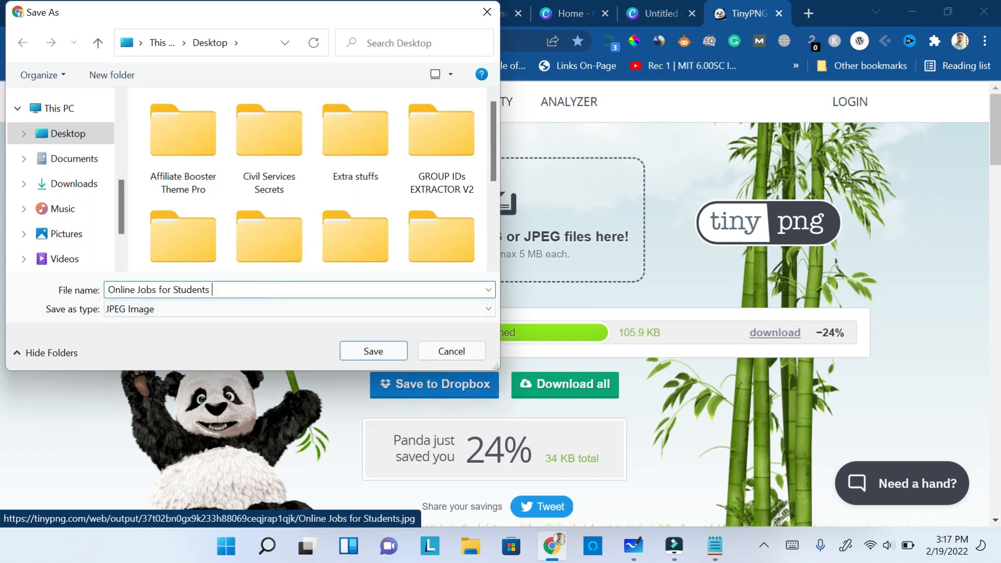
left_click(371, 350)
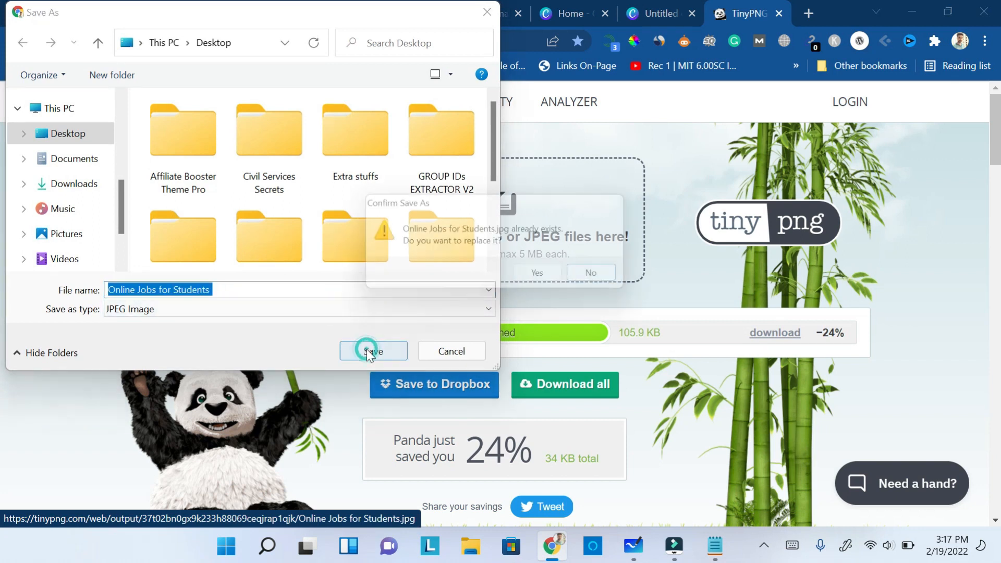
left_click(549, 278)
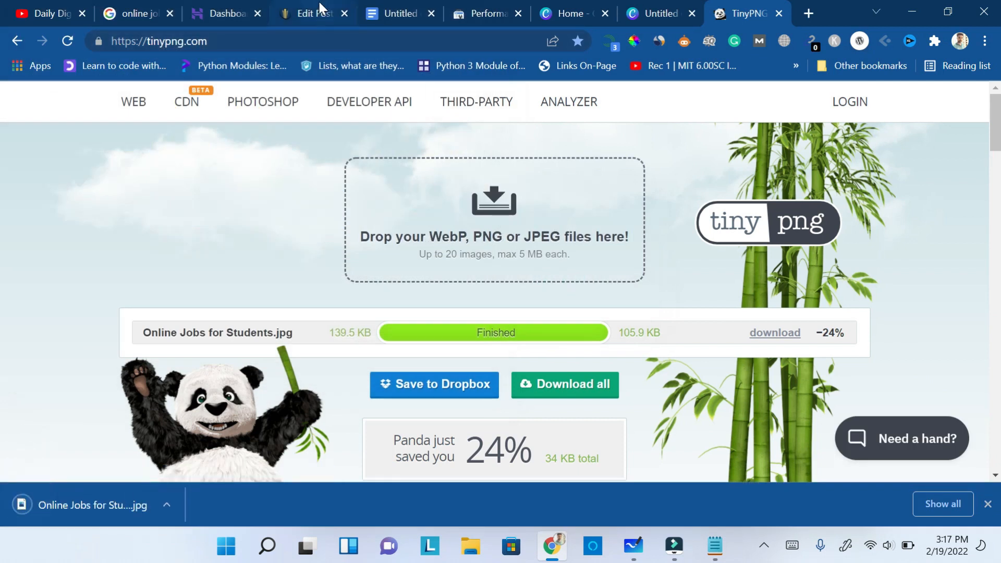
- Switch to the WordPress post and upload "Online Jobs for Students" from the Desktop for the featured image
left_click(319, 11)
left_click(776, 105)
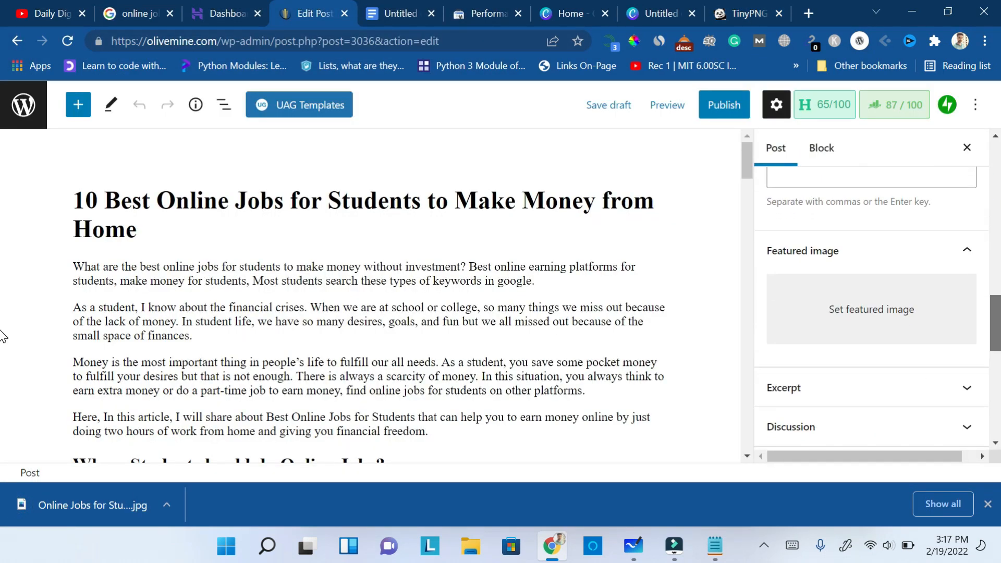
left_click(886, 414)
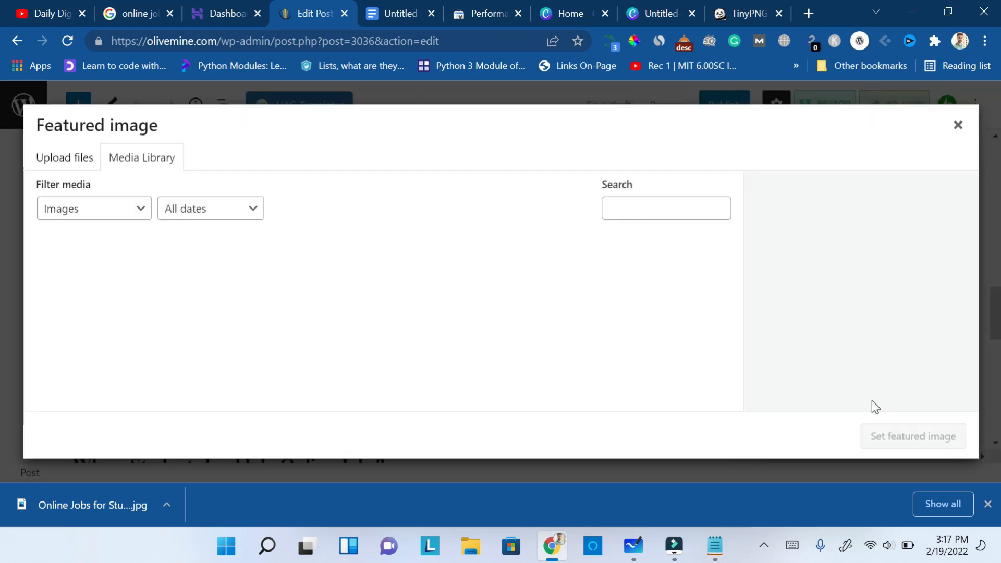
left_click(83, 160)
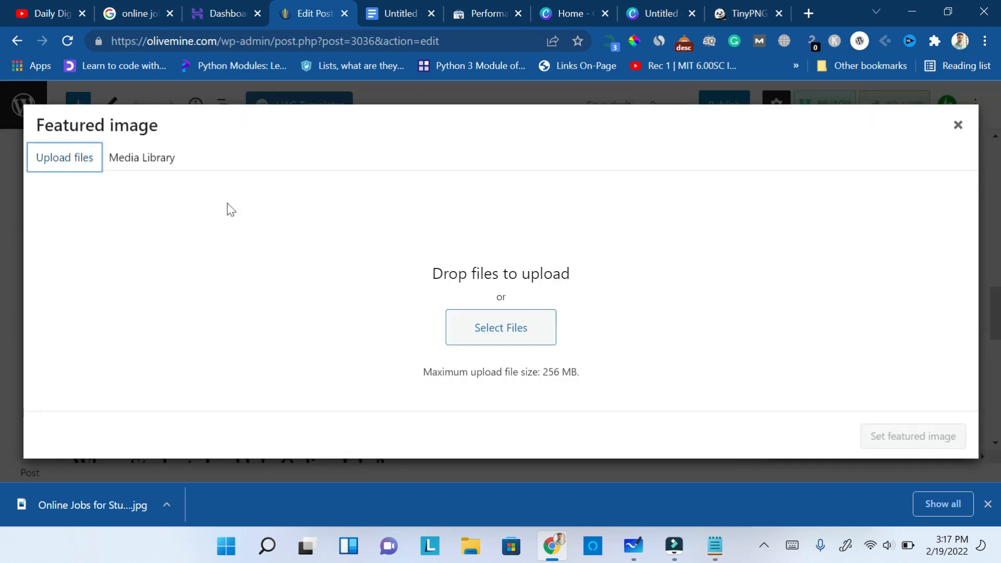
left_click(487, 330)
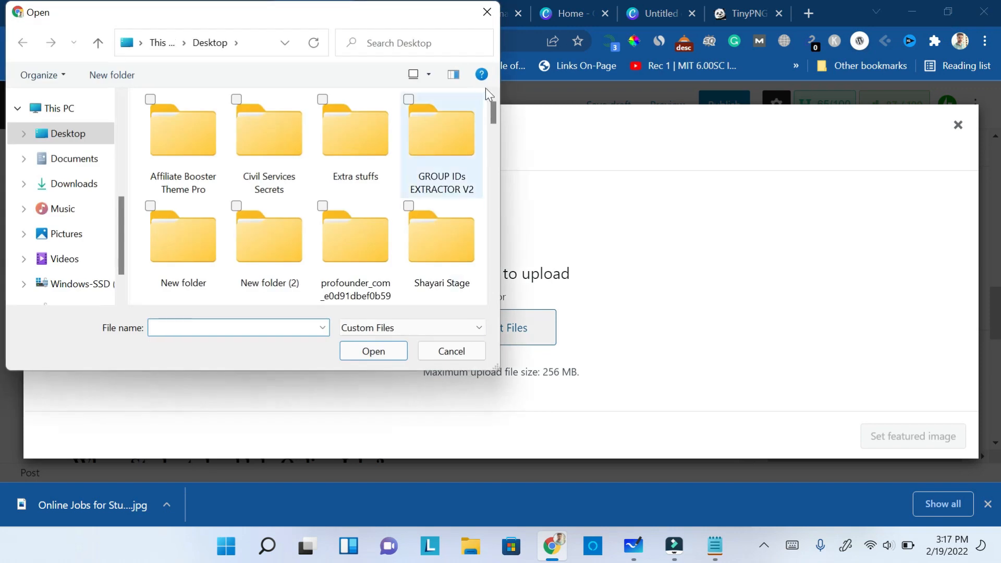
left_click_drag(493, 111, 487, 202)
left_click(446, 196)
left_click(373, 350)
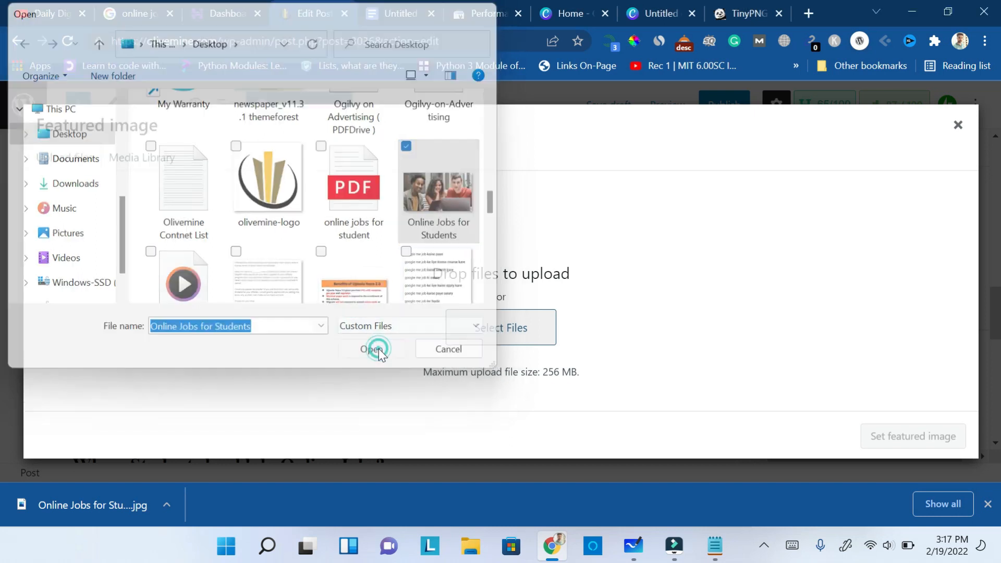
left_click(987, 508)
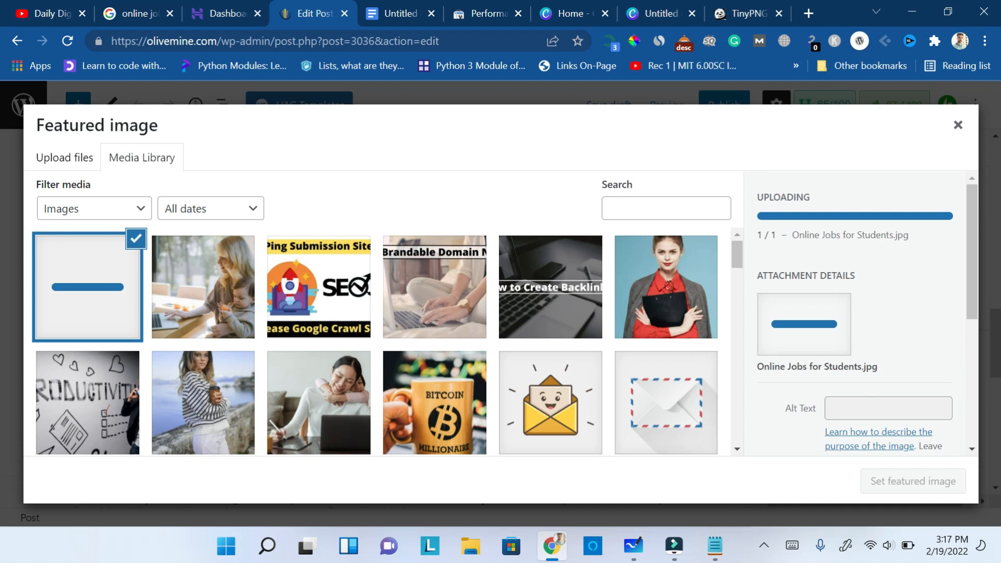
- Copy the uploaded image's title "Online Jobs for Students" into its alt text and set it as the post's featured image
left_click_drag(973, 291, 971, 347)
left_click(849, 384)
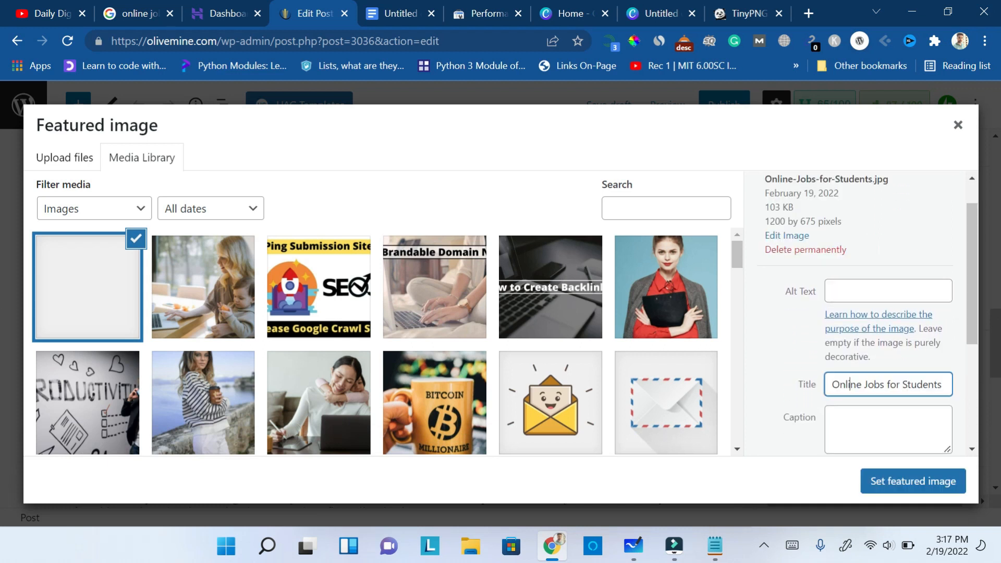
left_click(849, 383)
left_click(387, 14)
double_click(897, 445)
key("ctrl+a")
key("ctrl+c")
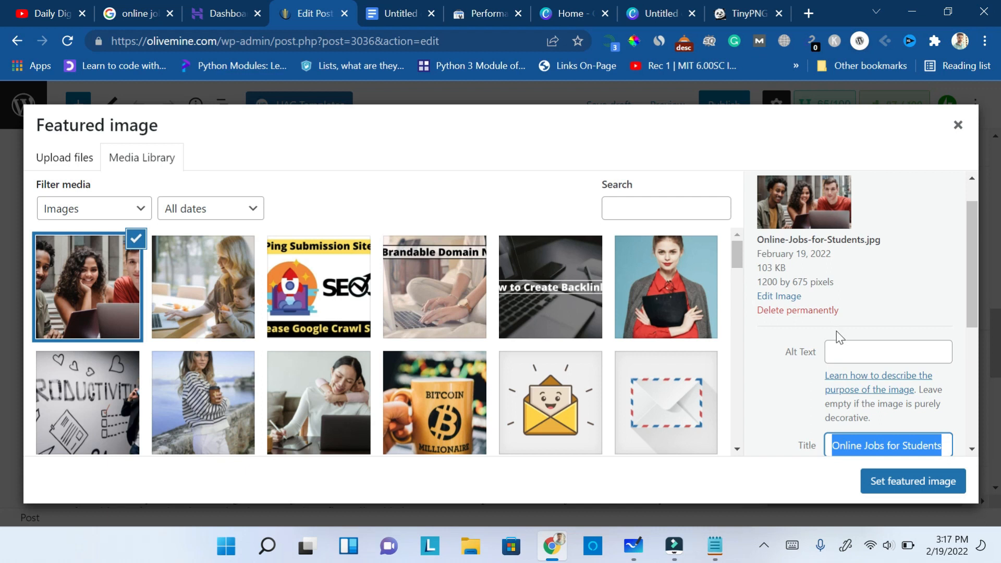
left_click(840, 351)
key("ctrl+v")
left_click(929, 237)
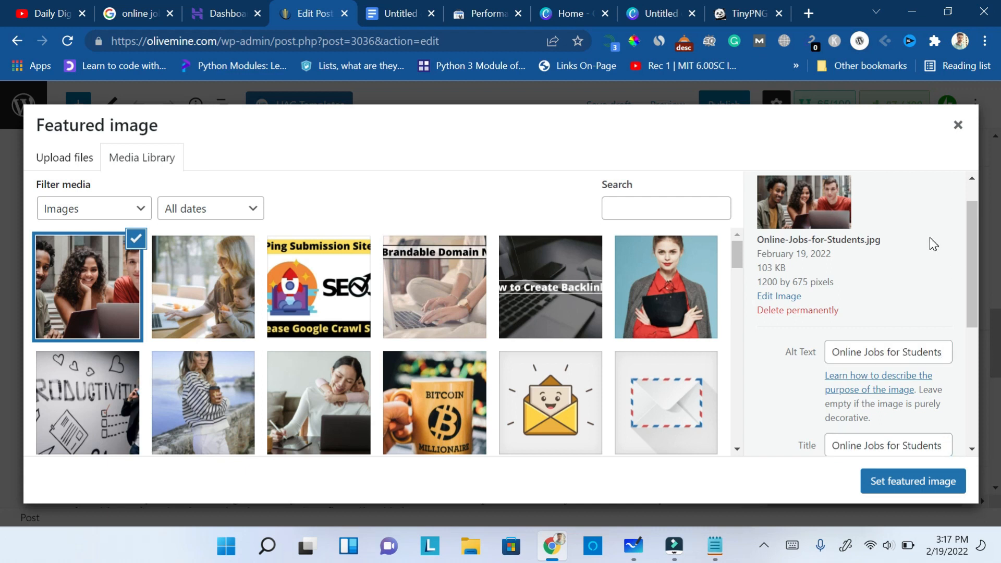
left_click(915, 494)
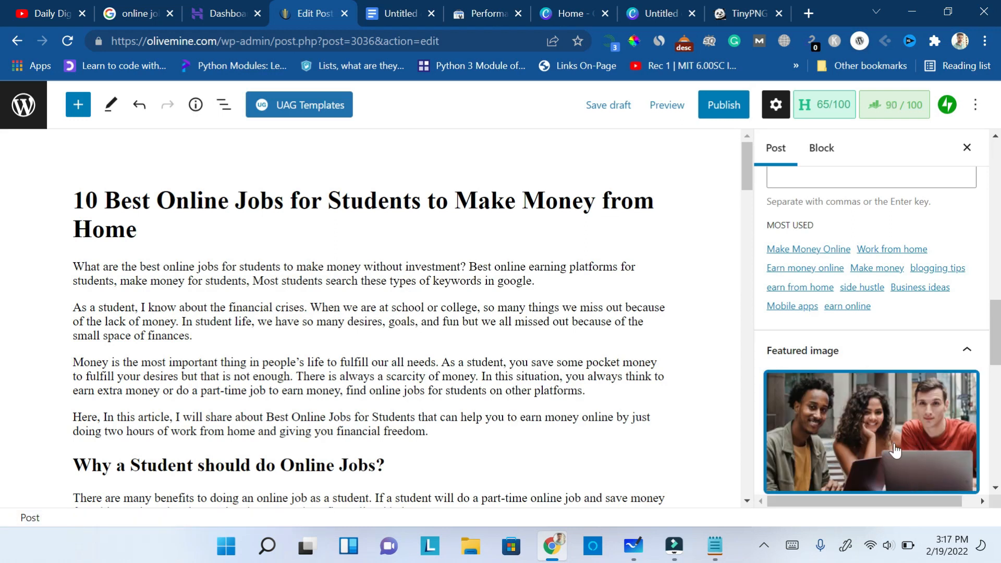
- Review the Rank Math Basic SEO, Additional, Title Readability and Content Readability checks for the post
mouse_move(1000, 319)
left_mouse_down()
mouse_move(1000, 364)
mouse_move(1000, 322)
left_mouse_up()
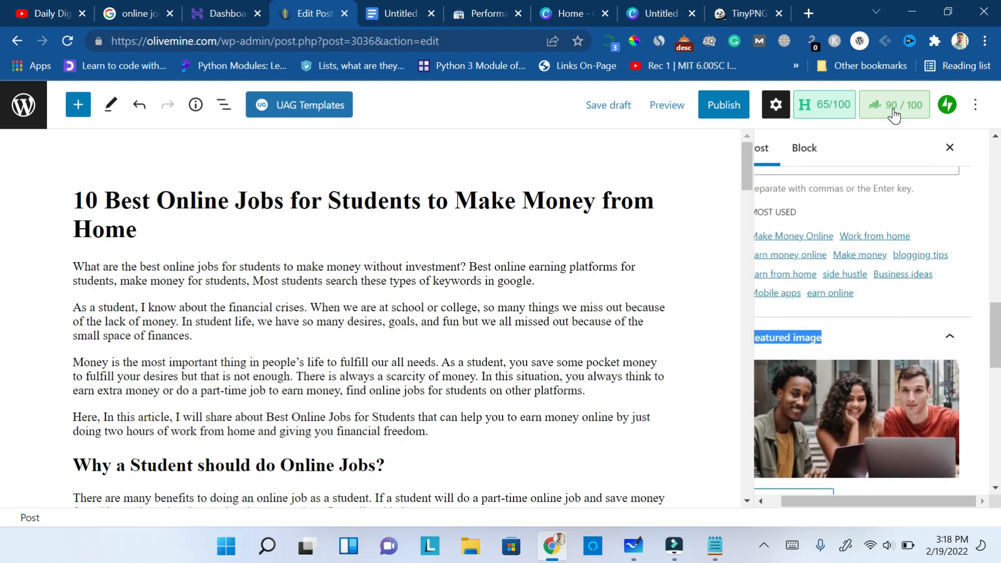
left_click(892, 110)
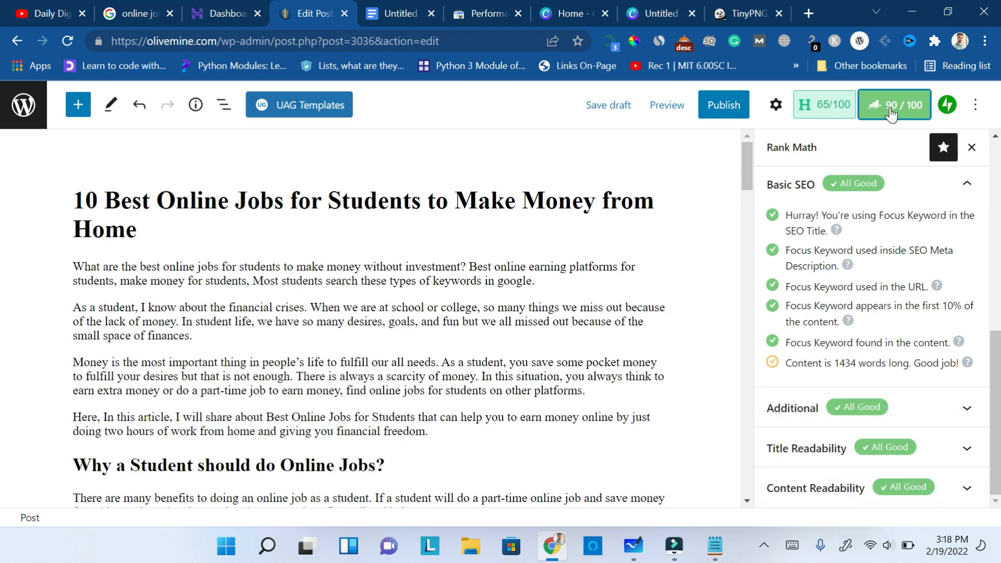
left_click(942, 417)
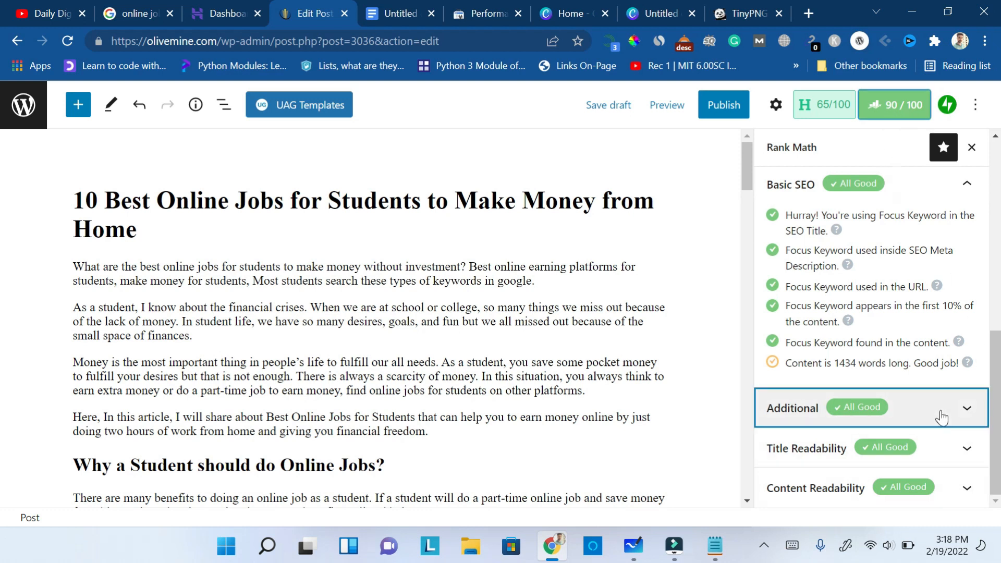
scroll(940, 410, "down", 4)
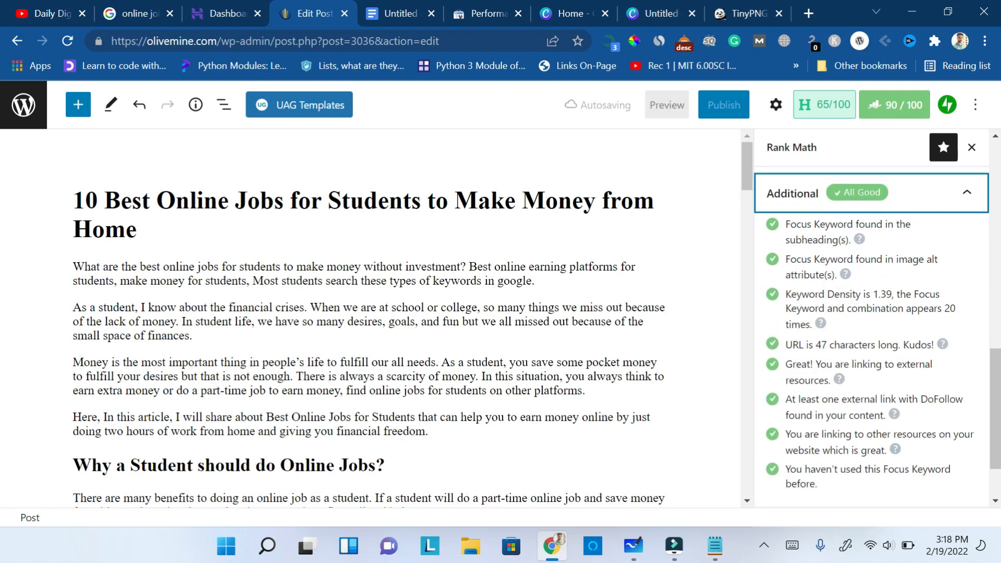
scroll(870, 339, "down", 2)
left_click(967, 489)
left_click(951, 359)
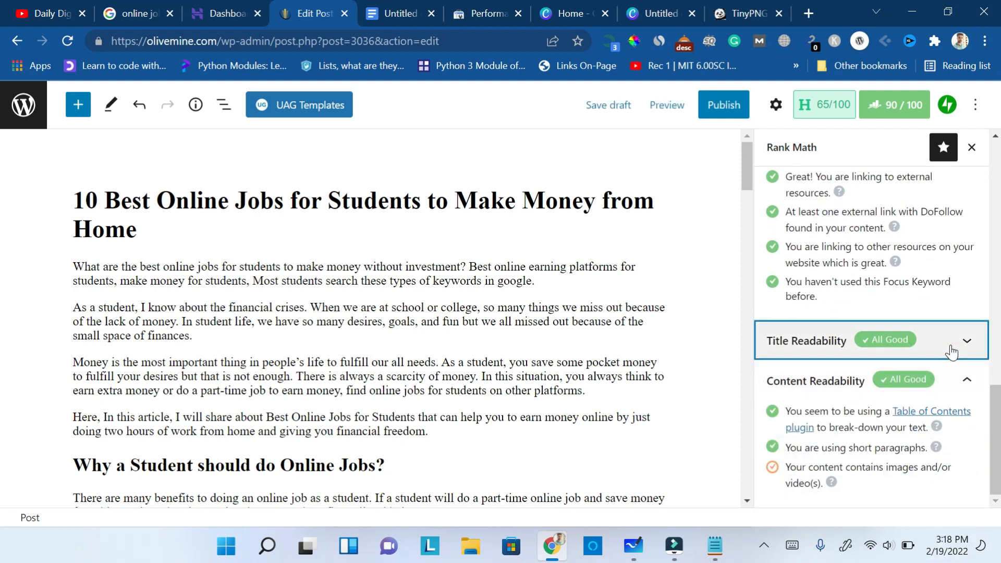
scroll(994, 417, "up", 10)
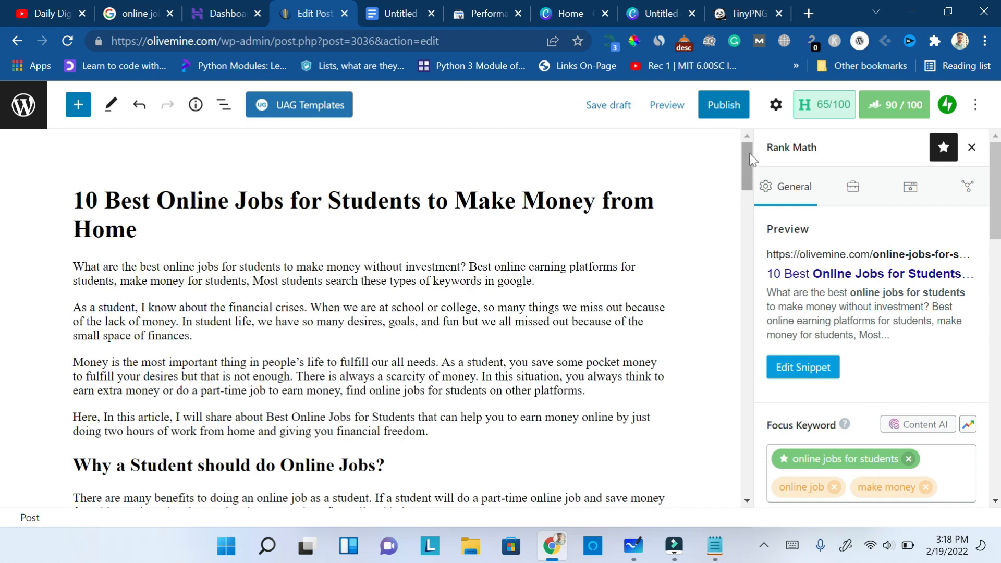
- Insert a Table of Contents block directly above the heading "Why a Student should do Online Jobs?"
left_click_drag(747, 164, 747, 185)
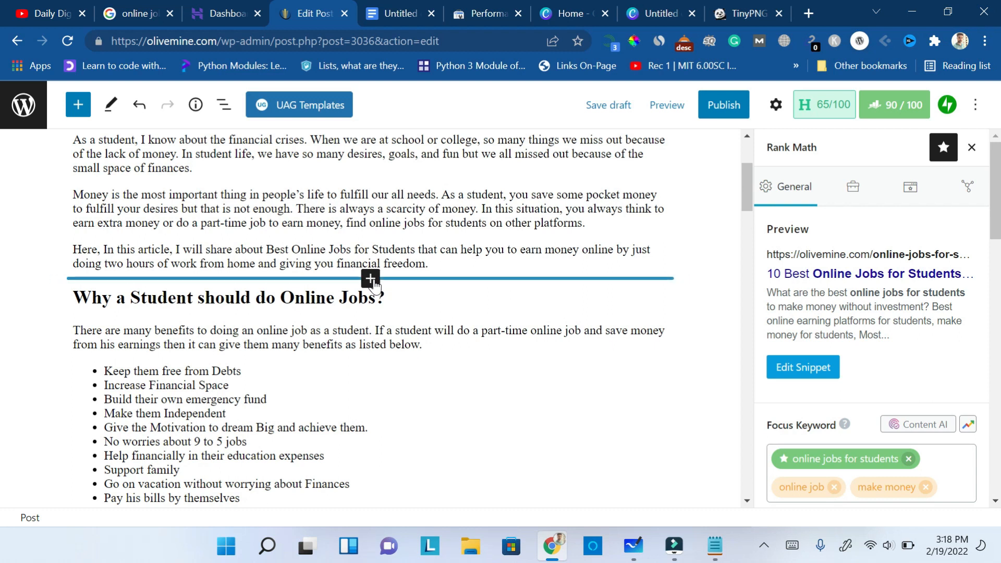
left_click(370, 279)
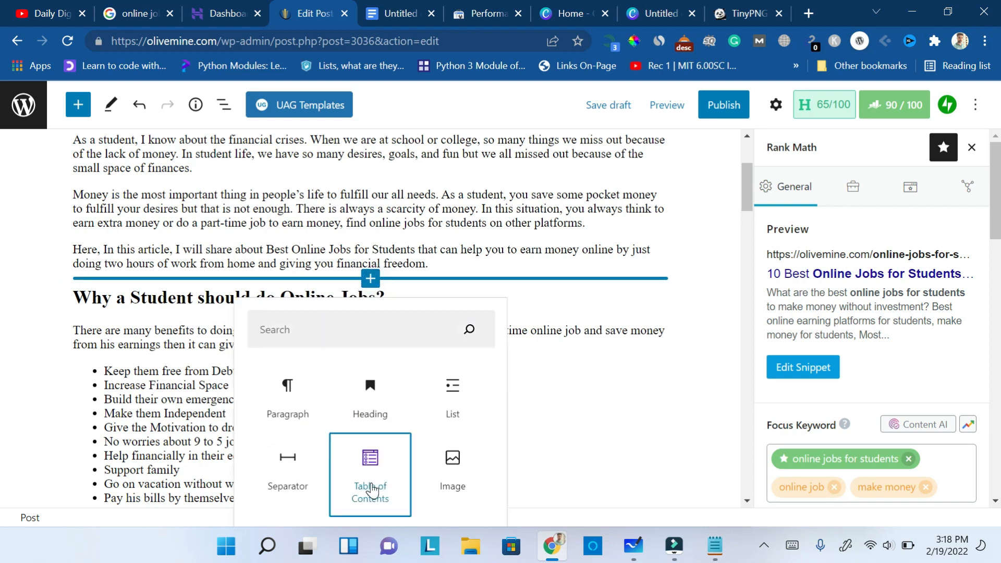
left_click(371, 485)
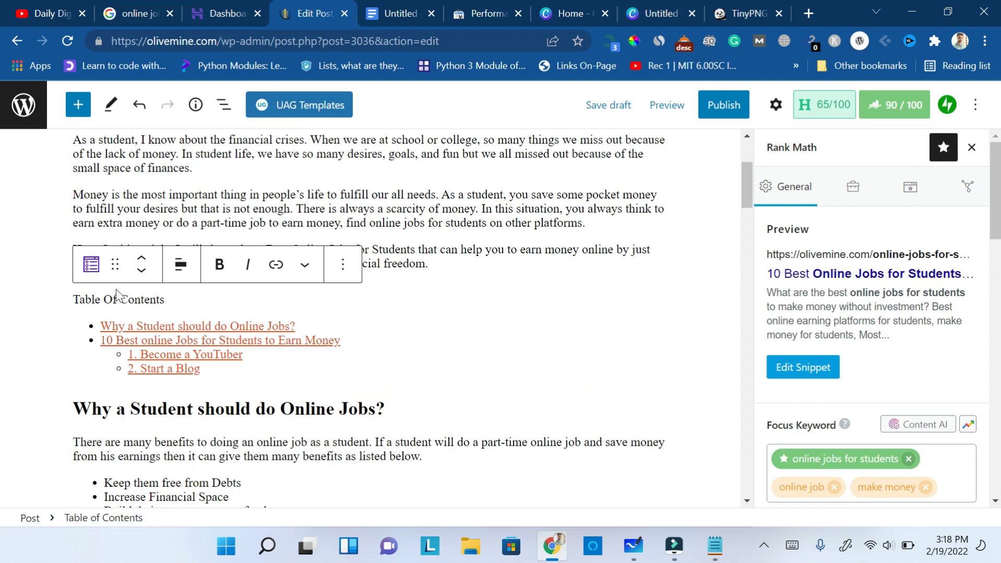
- Make the Table of Contents block's content collapsible and keep it collapsed initially
left_click(374, 352)
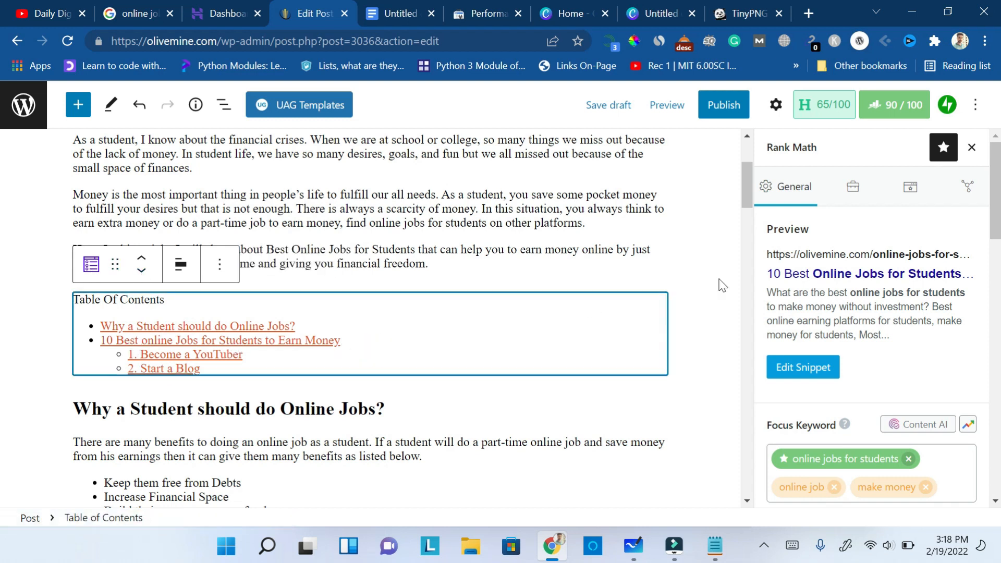
left_click(776, 106)
left_click_drag(995, 286, 994, 412)
left_click(961, 418)
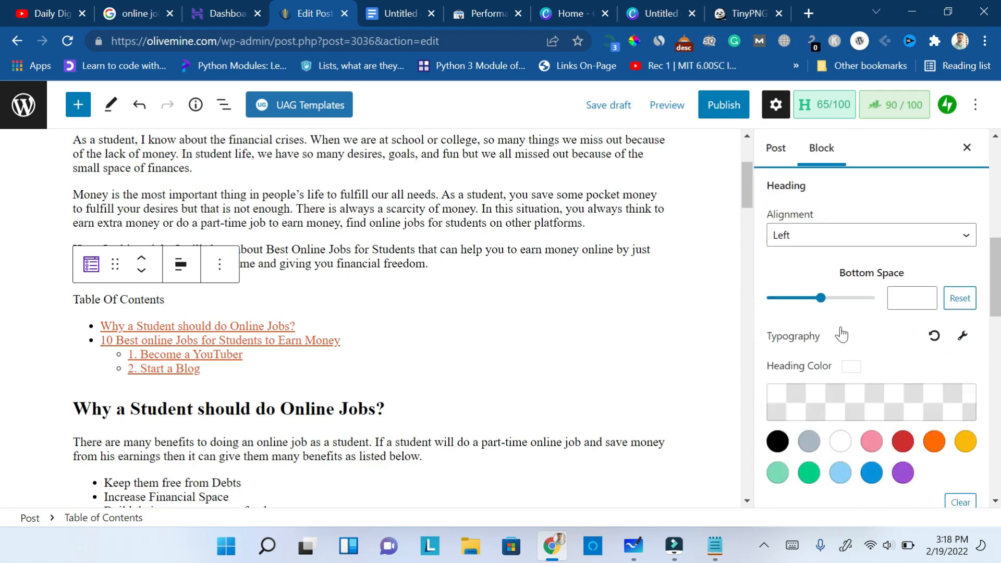
left_click_drag(996, 302, 999, 339)
scroll(998, 339, "down", 3)
left_click(781, 269)
left_click(547, 373)
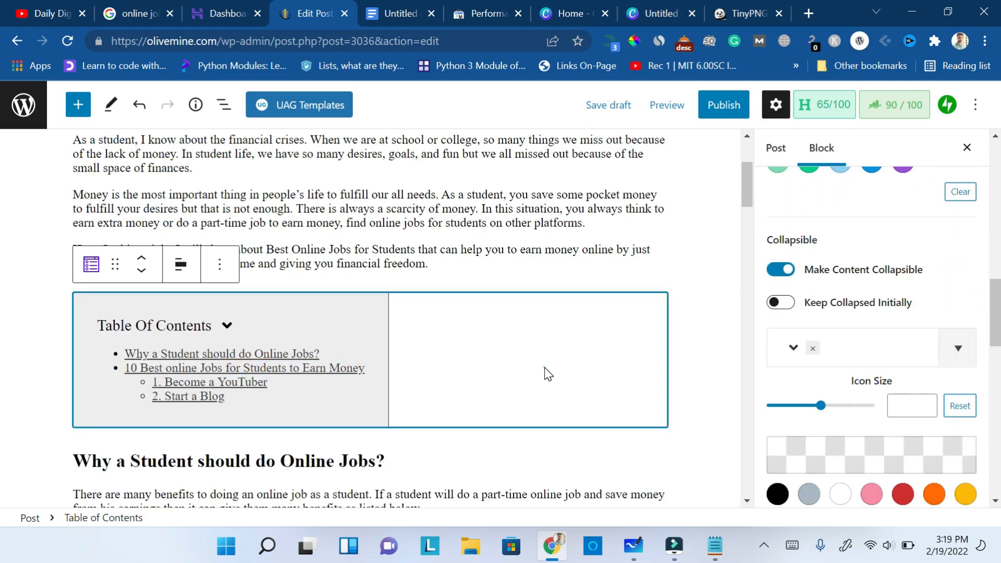
left_click(780, 302)
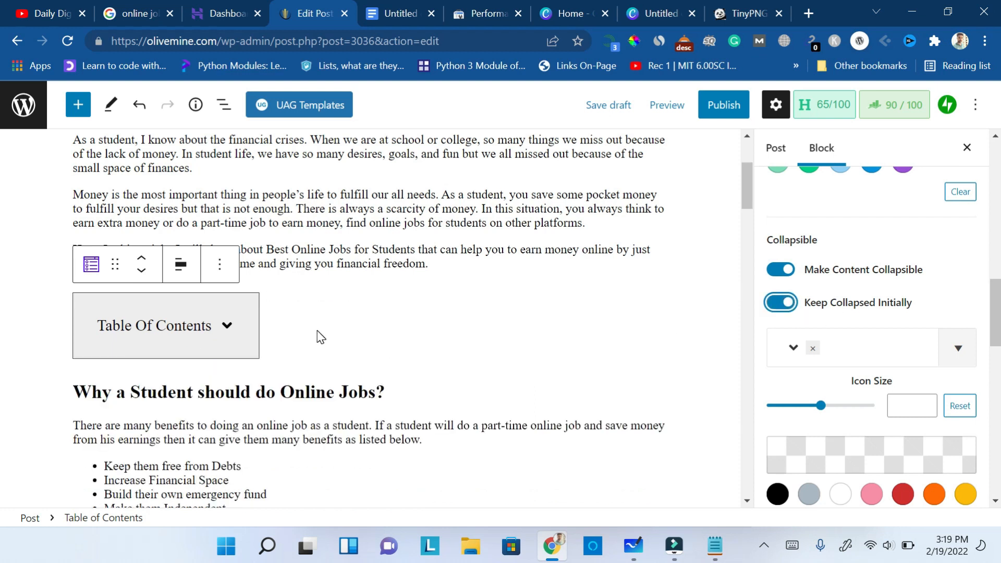
- Switch to the Google results for "online jobs for students" and examine the People also ask questions, then return to the post
left_click_drag(748, 196, 737, 417)
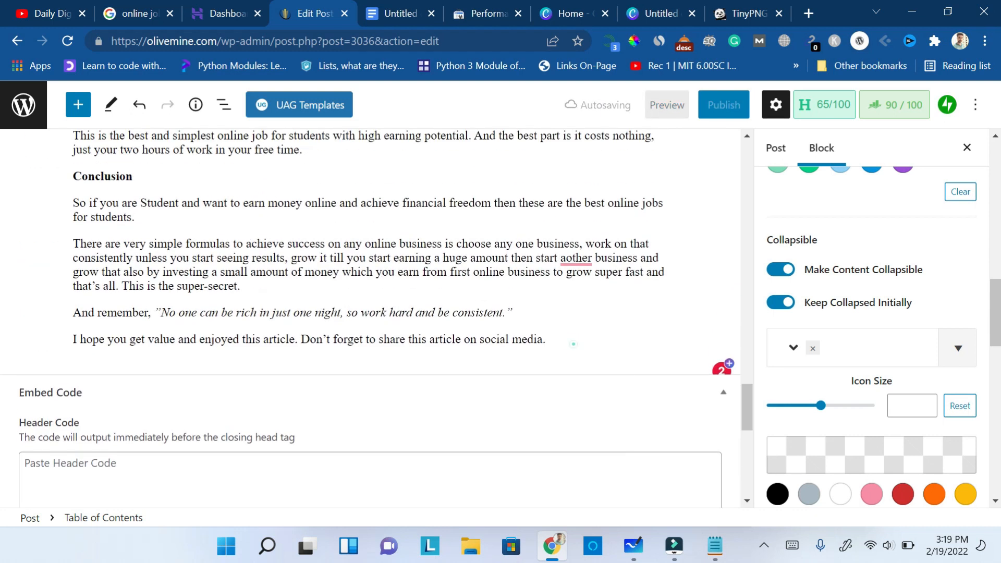
left_click(574, 344)
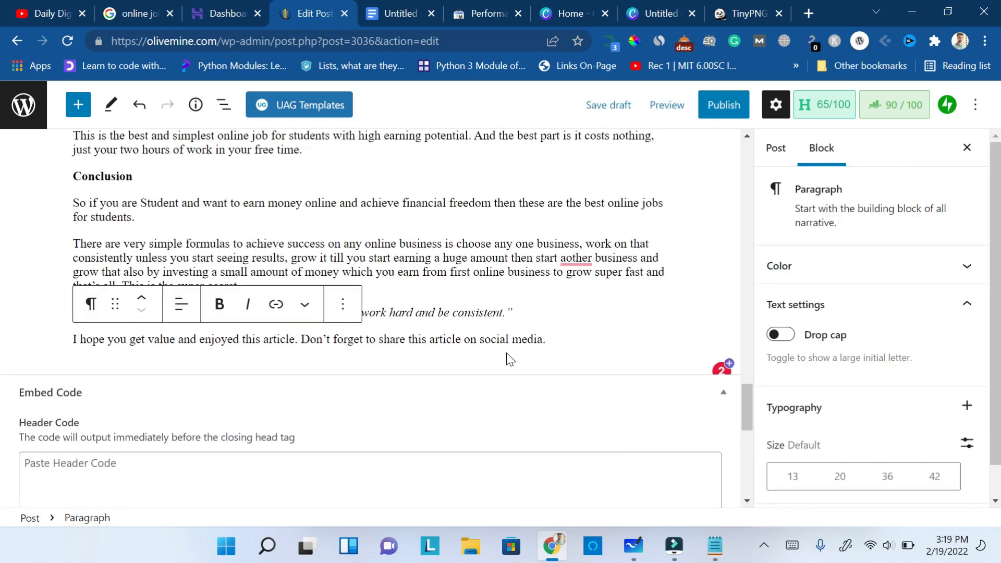
left_click(154, 7)
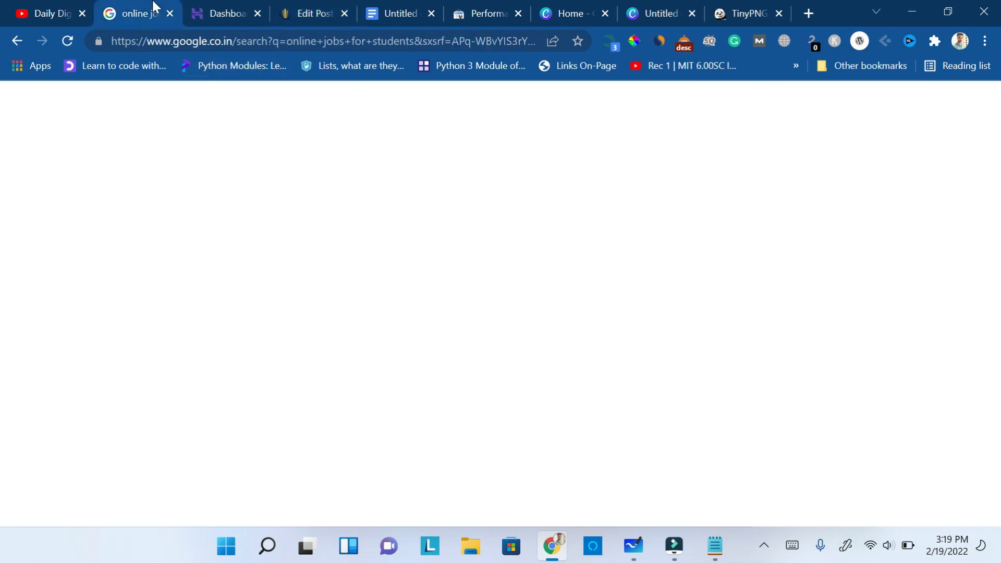
scroll(4, 211, "down", 2)
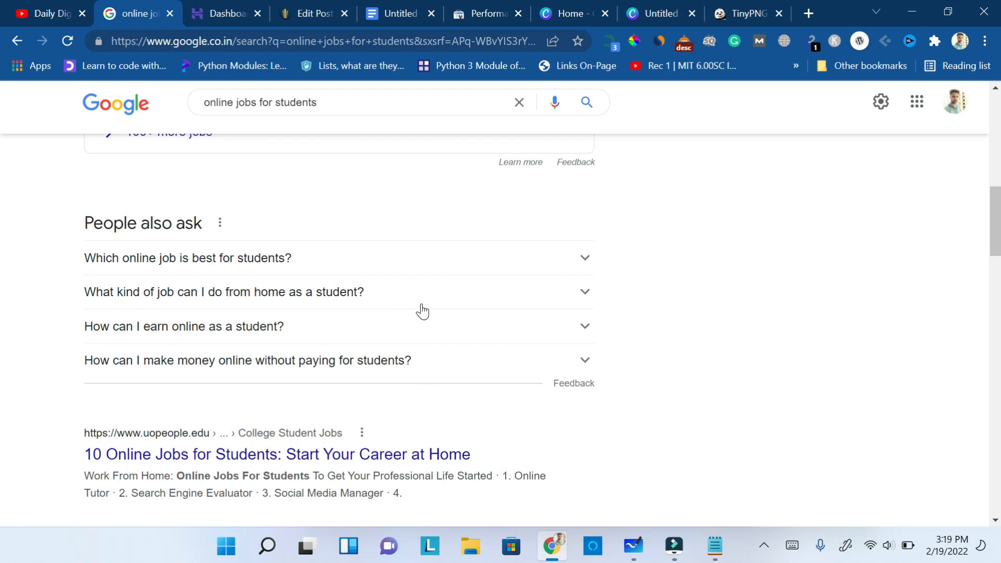
left_click(312, 13)
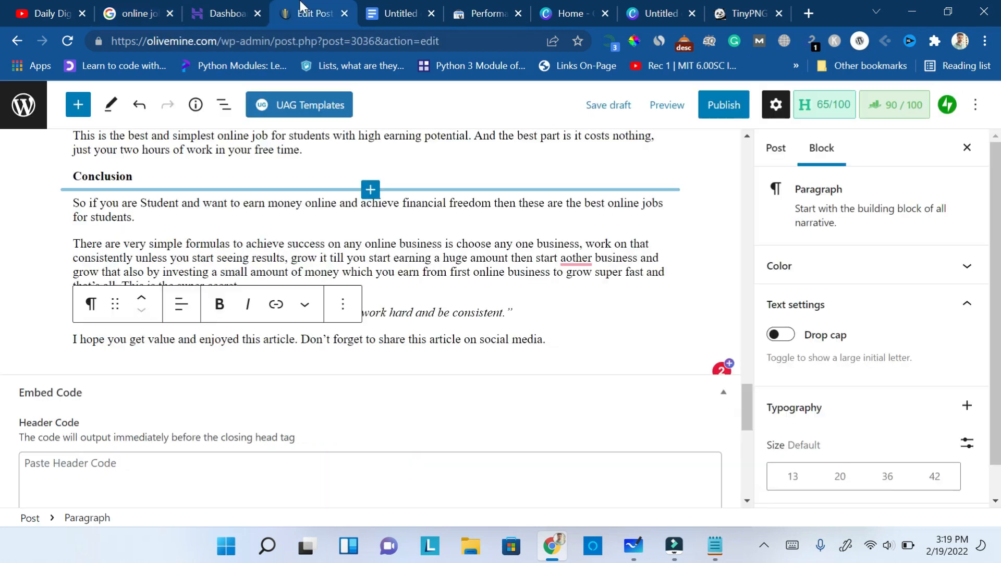
- Insert a FAQ - Schema block below the post's closing paragraph
left_click(564, 370)
left_click(652, 345)
left_click_drag(999, 304, 999, 375)
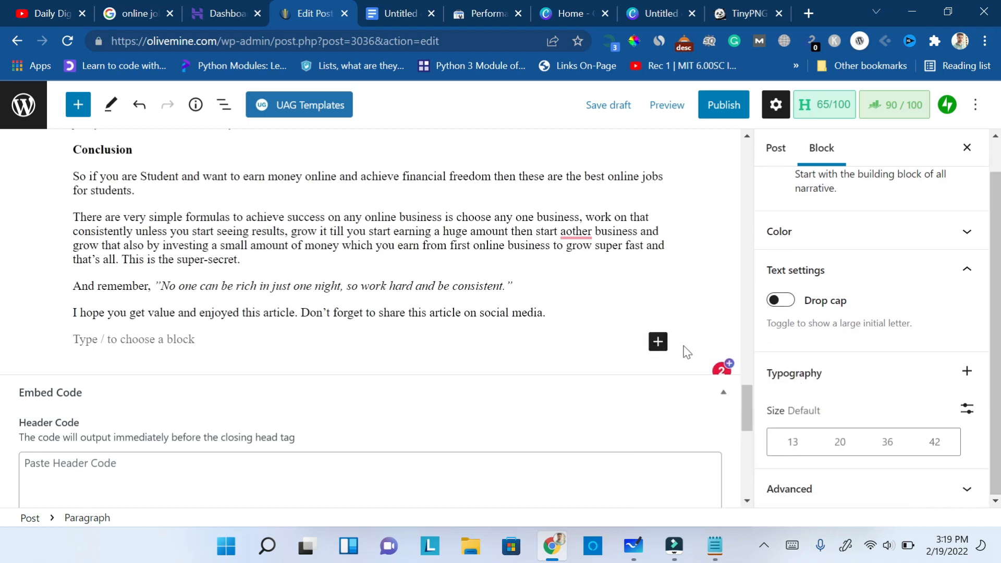
left_click(657, 342)
type("fa")
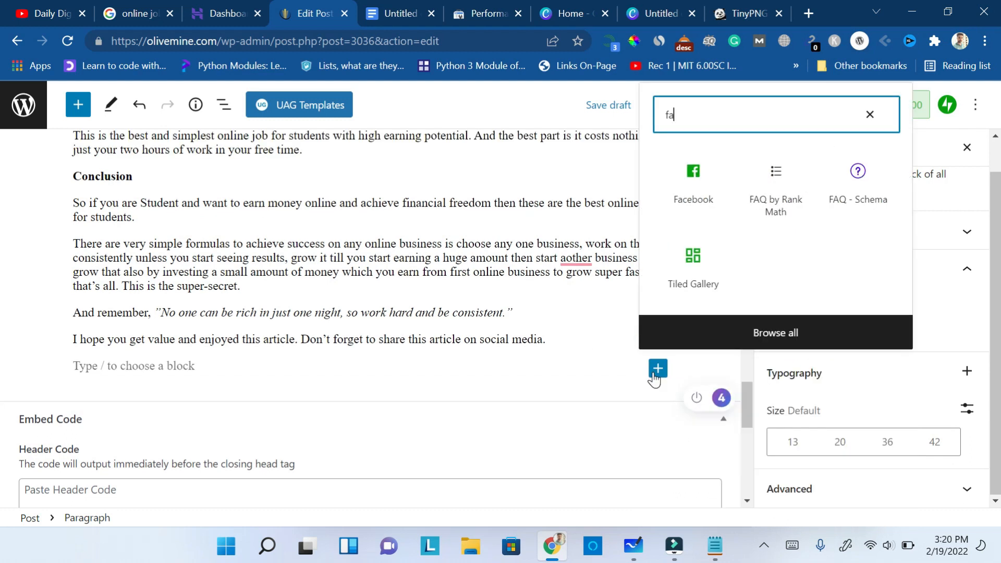
type("q")
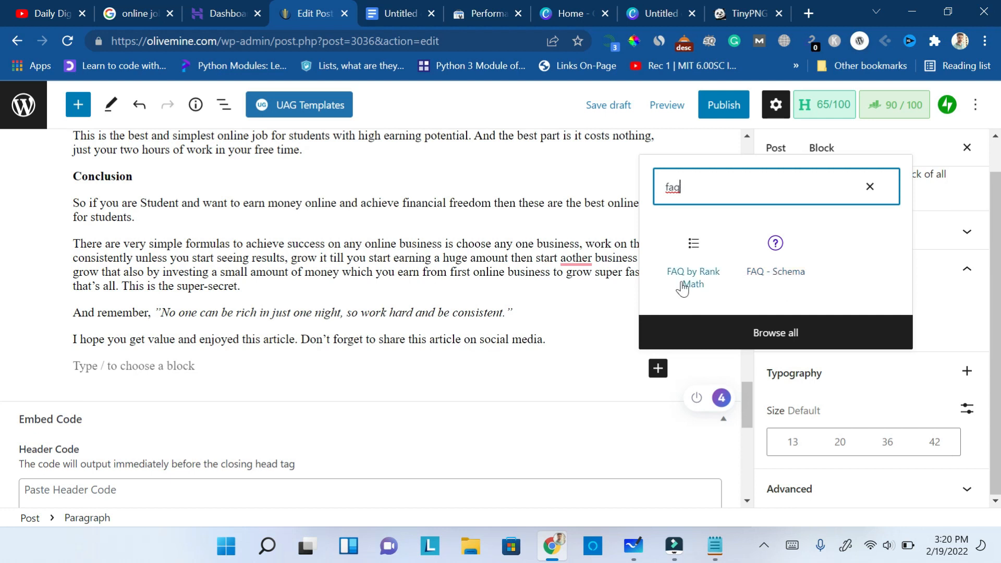
left_click(771, 278)
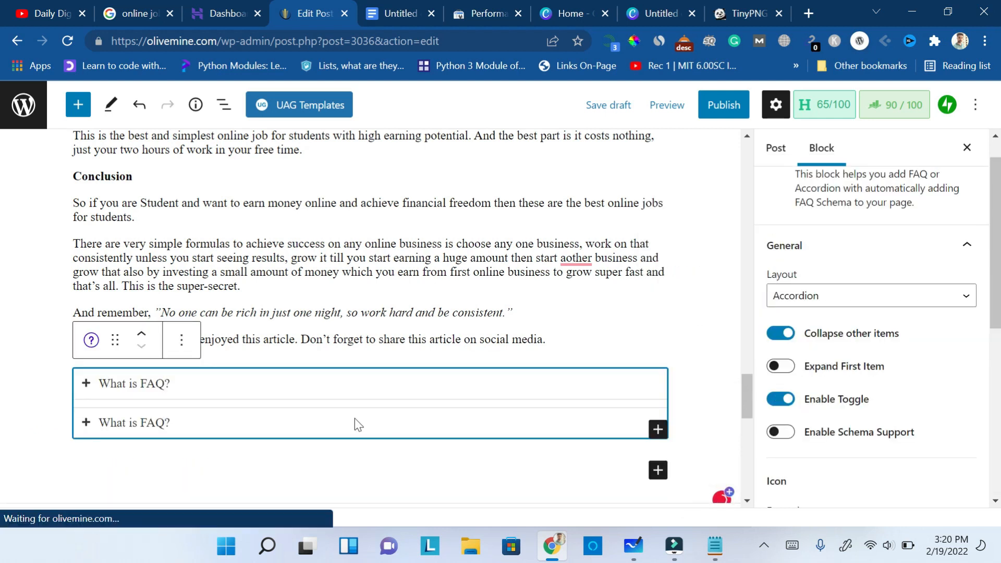
- Expand the first FAQ question to view its answer, then delete the whole FAQ - Schema block
left_click(87, 386)
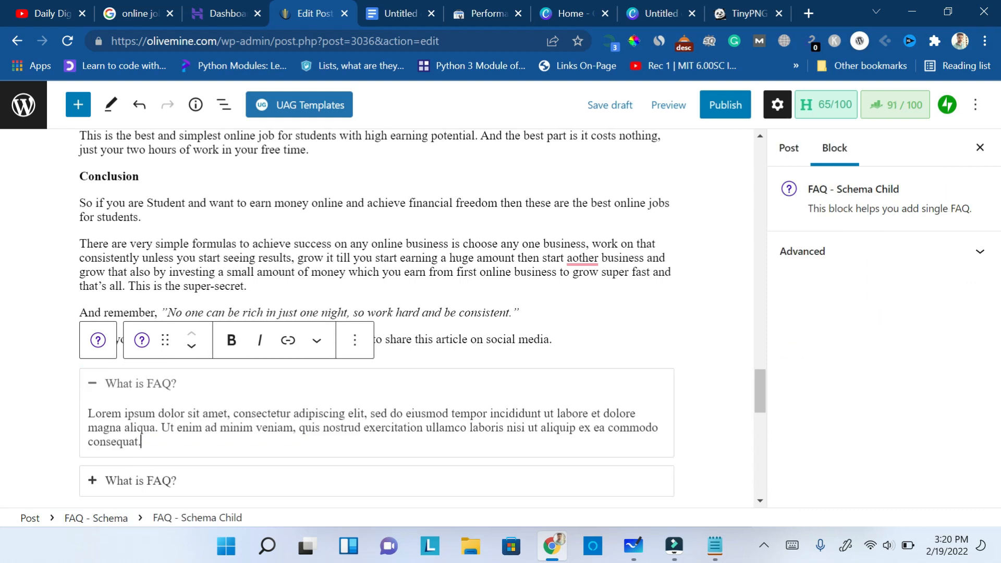
left_click(637, 370)
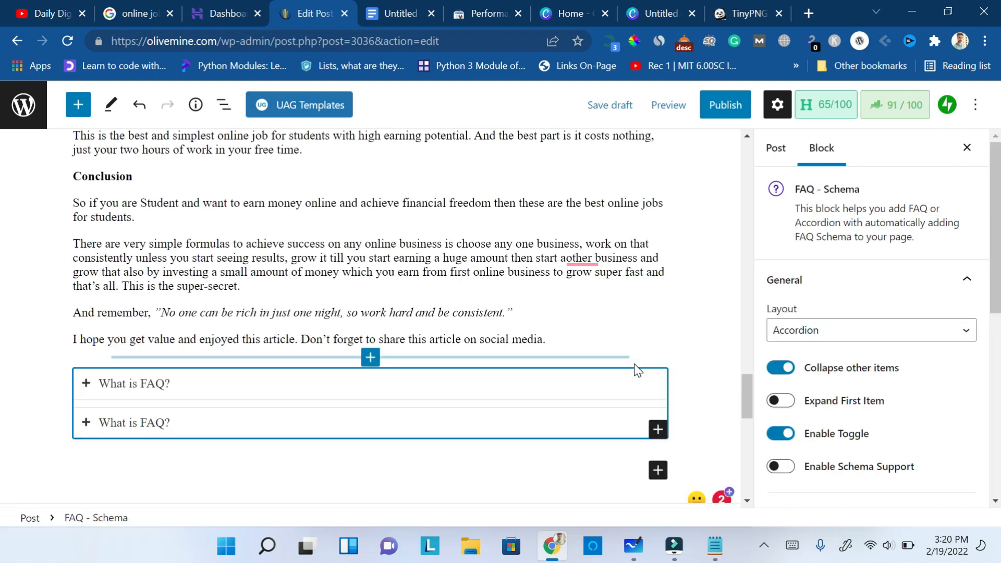
key("Delete")
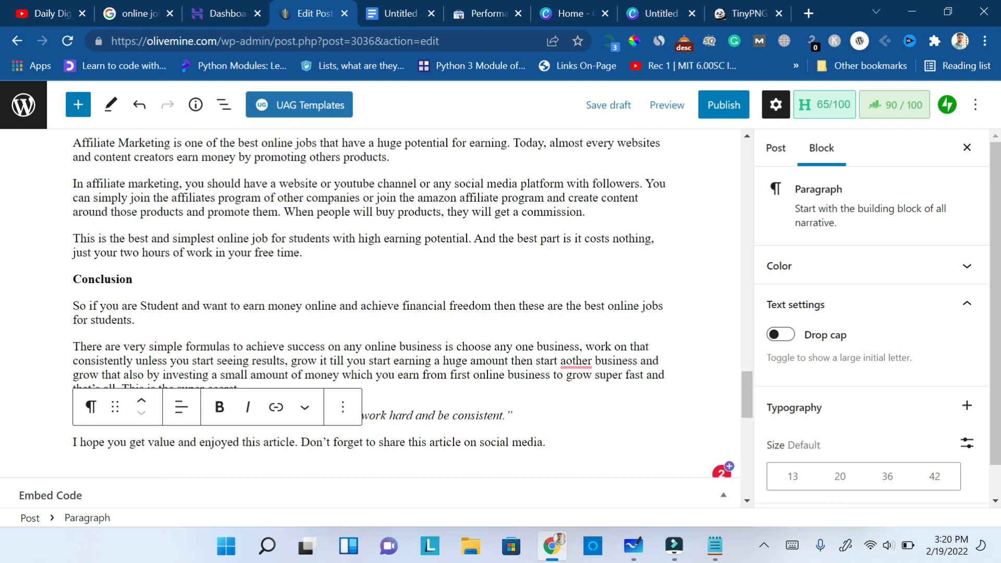
- Search for image blocks with "im" at the insertion point below the heading "4. Social Media Manager", then clear the search
scroll(750, 414, "up", 7)
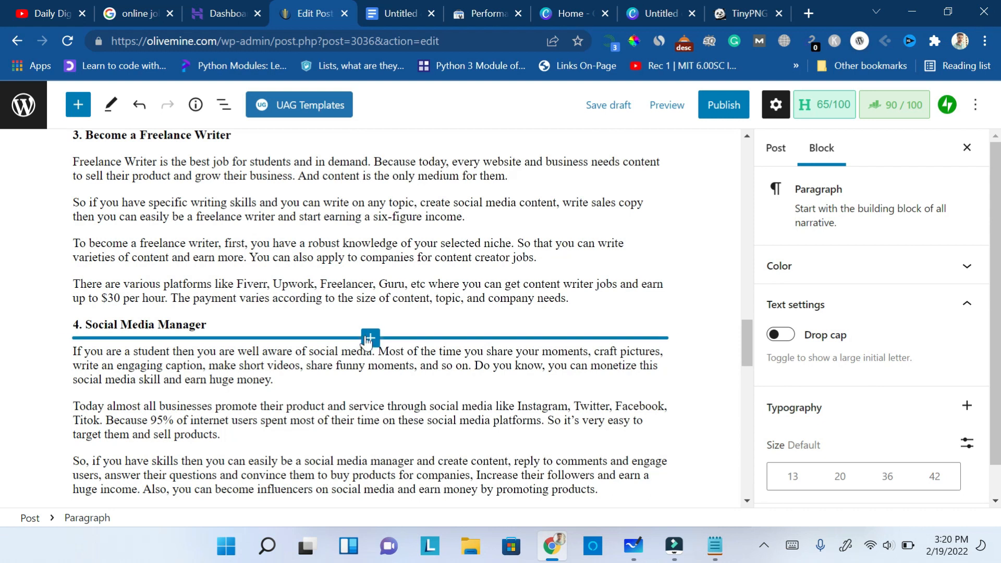
left_click(369, 337)
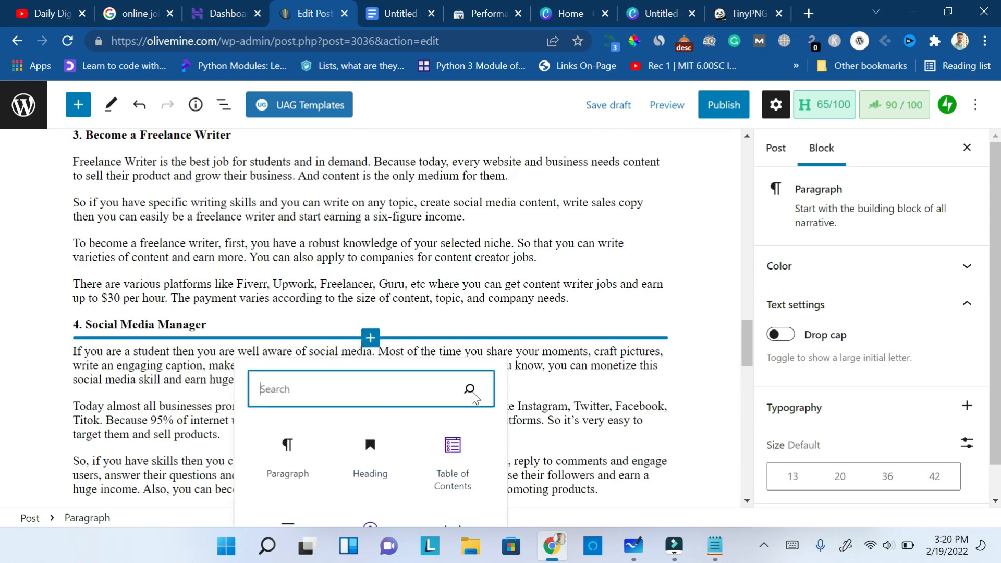
type("im")
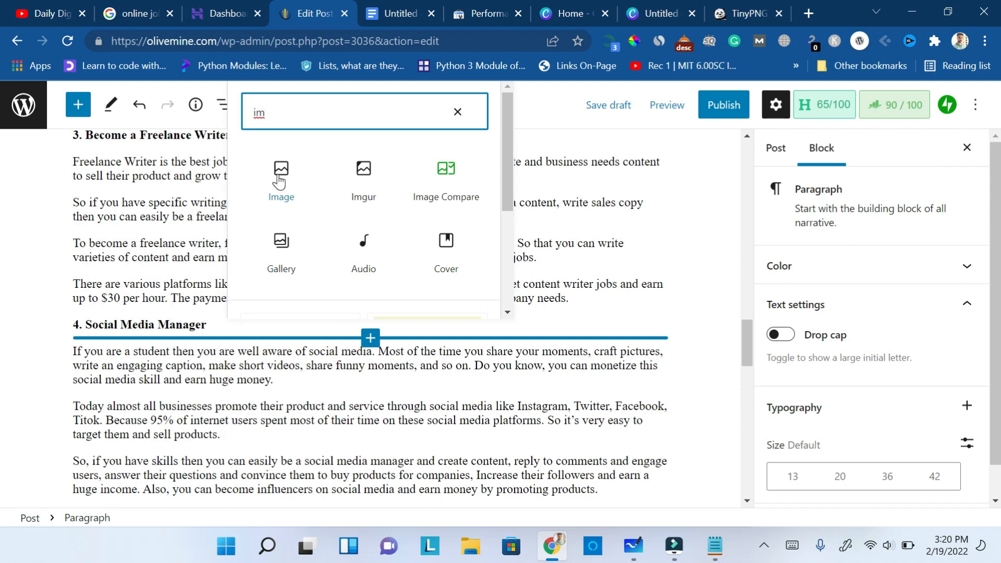
key("BackSpace")
key("BackSpace")
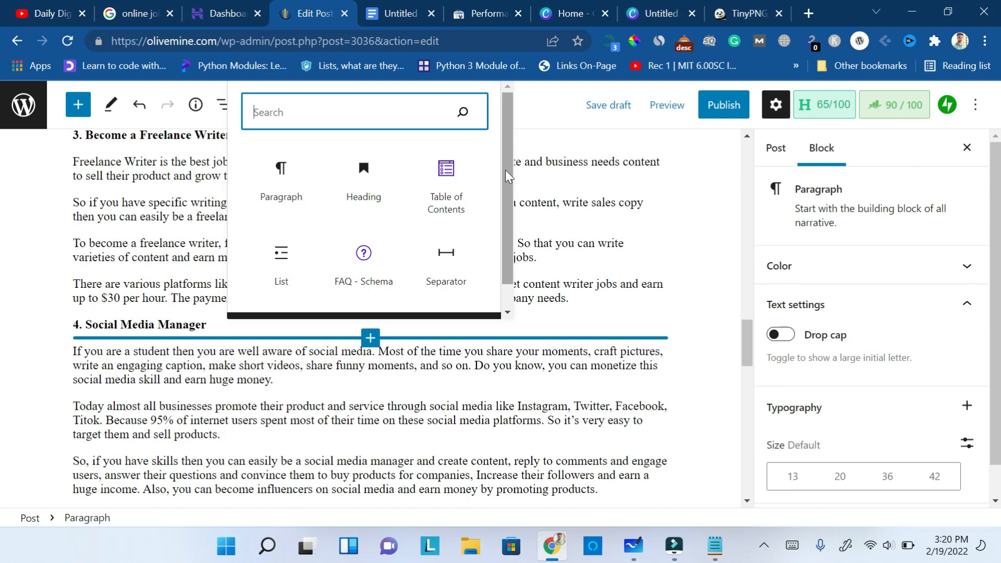
- Browse the full library of available blocks, then close it without inserting any
left_click_drag(507, 172, 504, 261)
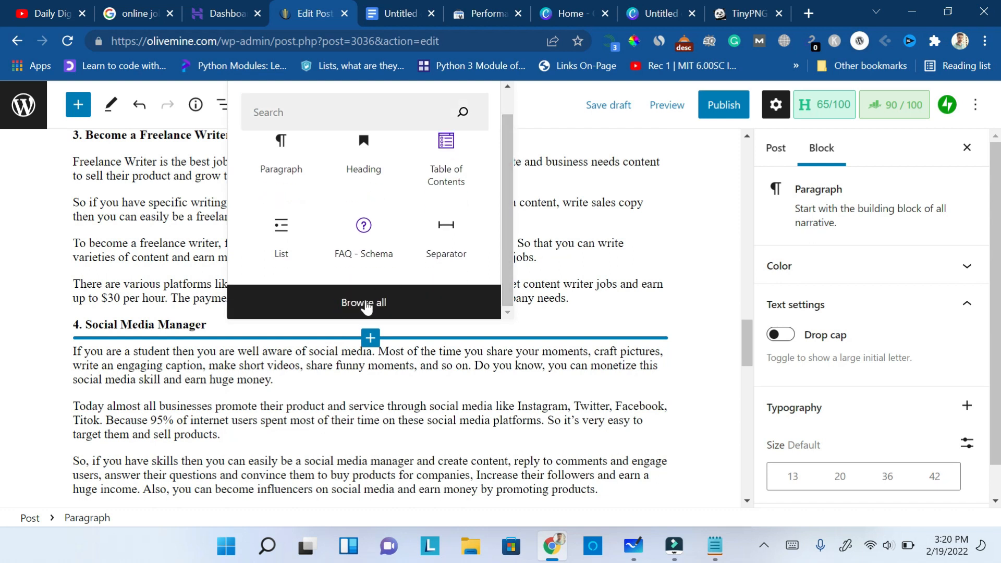
left_click(366, 303)
left_click(268, 164)
mouse_move(269, 164)
left_mouse_down()
mouse_move(274, 244)
mouse_move(268, 158)
left_mouse_up()
mouse_move(639, 321)
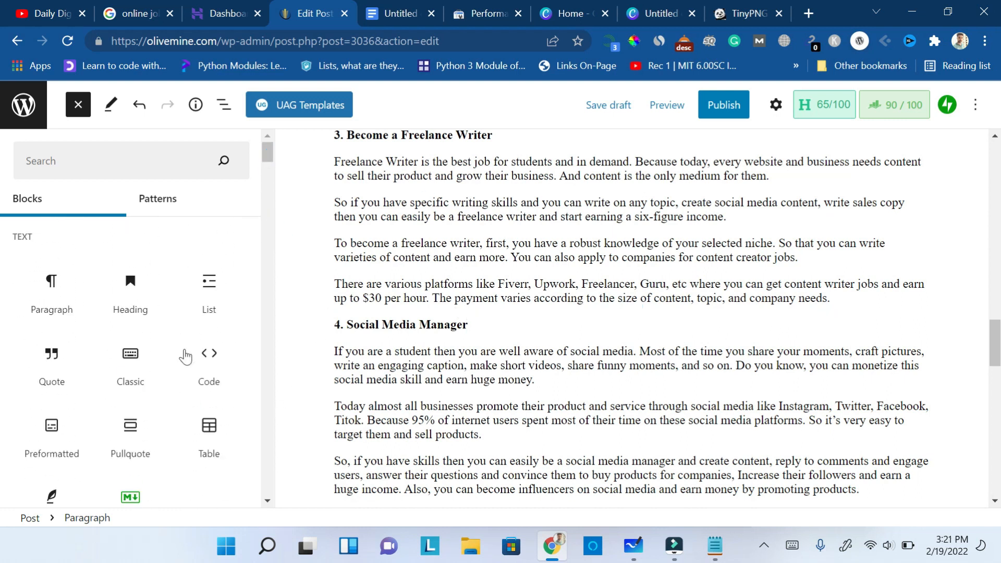
left_click(77, 111)
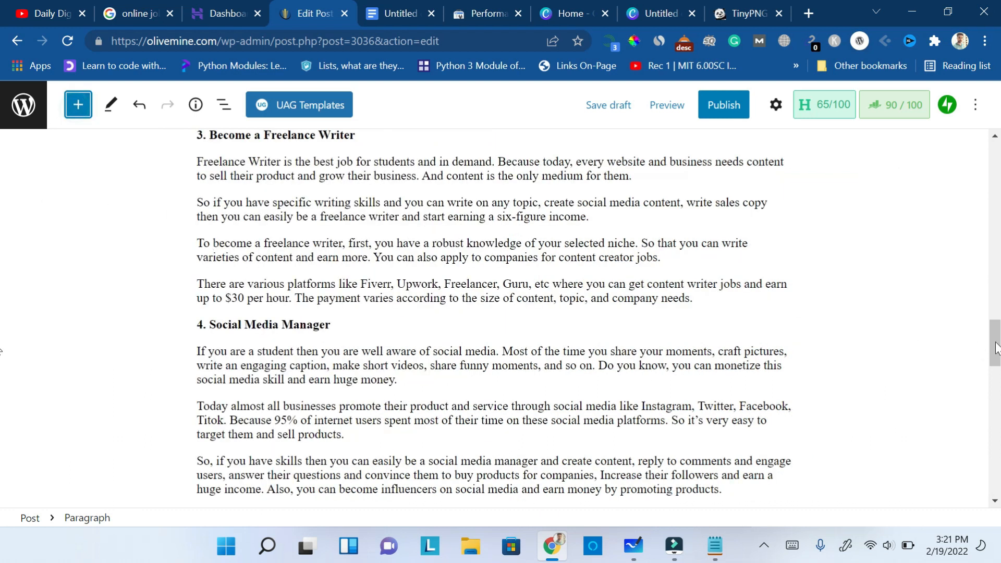
- Review the post's Rank Math snippet preview and focus keywords, and glance at the underlined article in Microsoft Whiteboard
left_click_drag(994, 346, 996, 130)
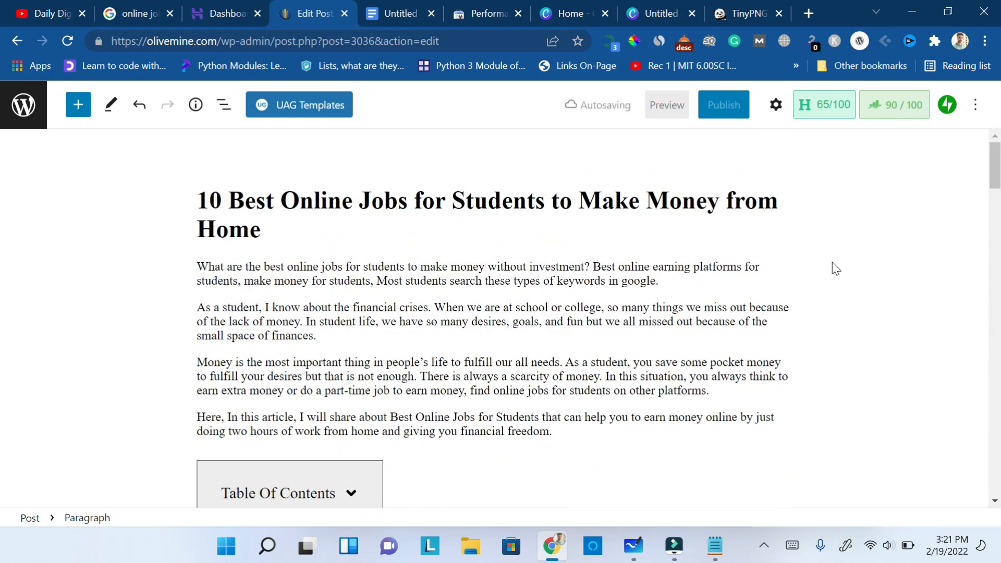
left_click(894, 107)
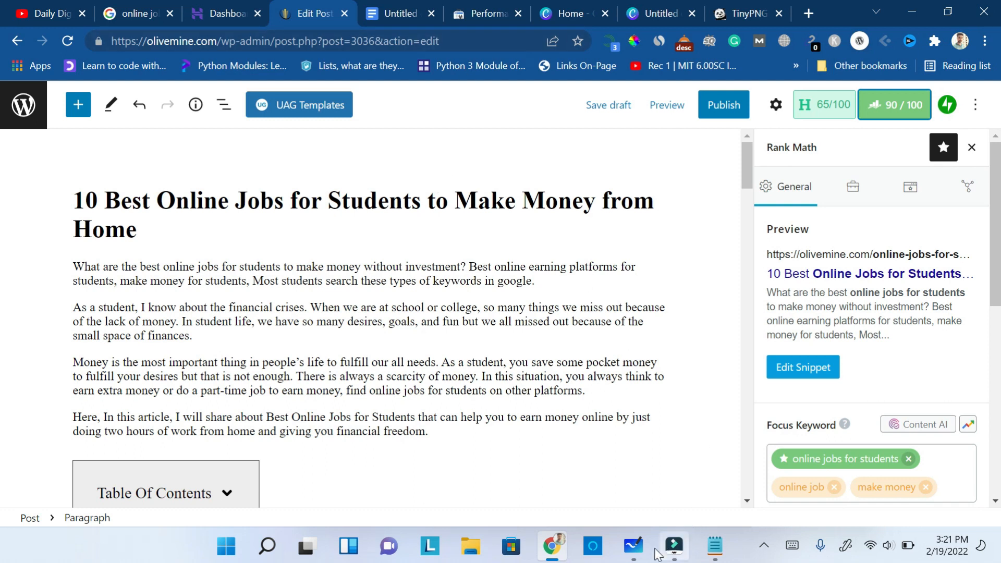
left_click(633, 546)
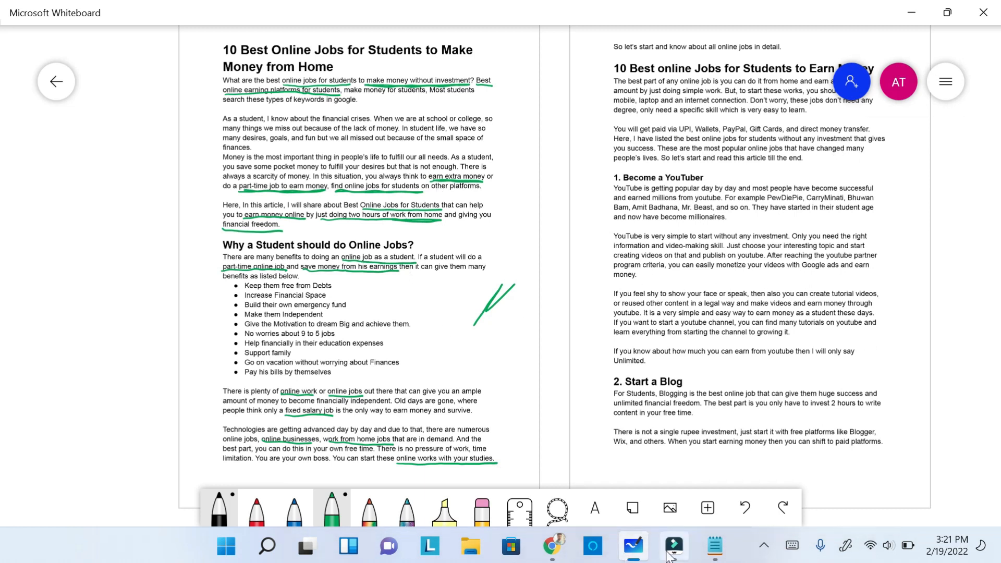
left_click(556, 551)
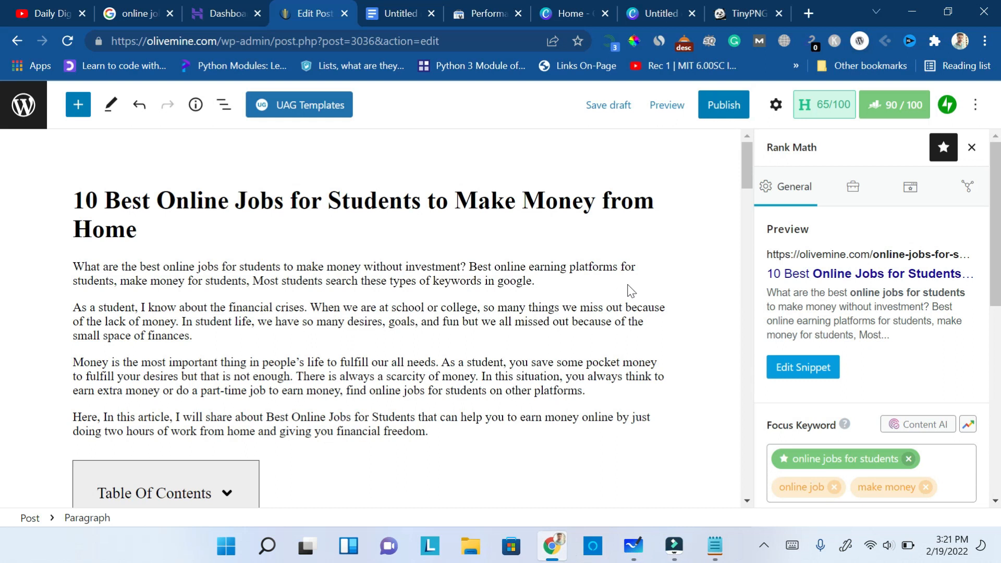